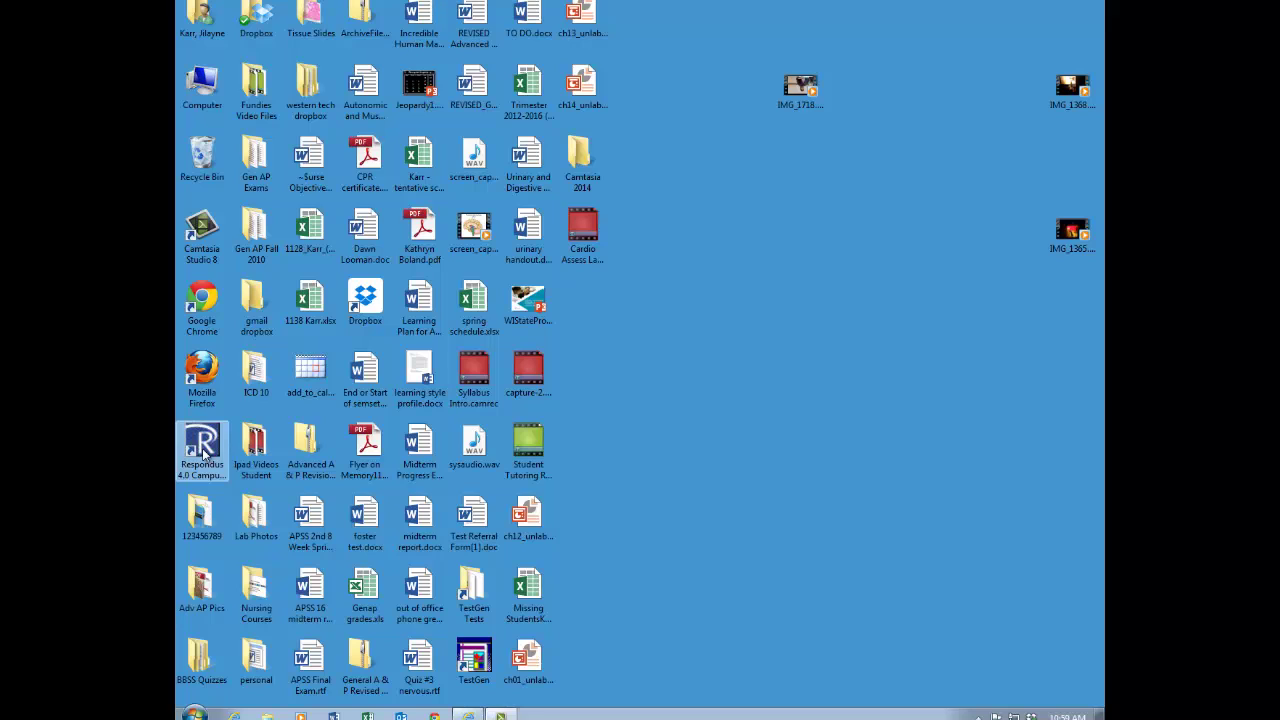
# Step: Launch Respondus 4.0 from its desktop shortcut
pyautogui.doubleClick(203, 452)
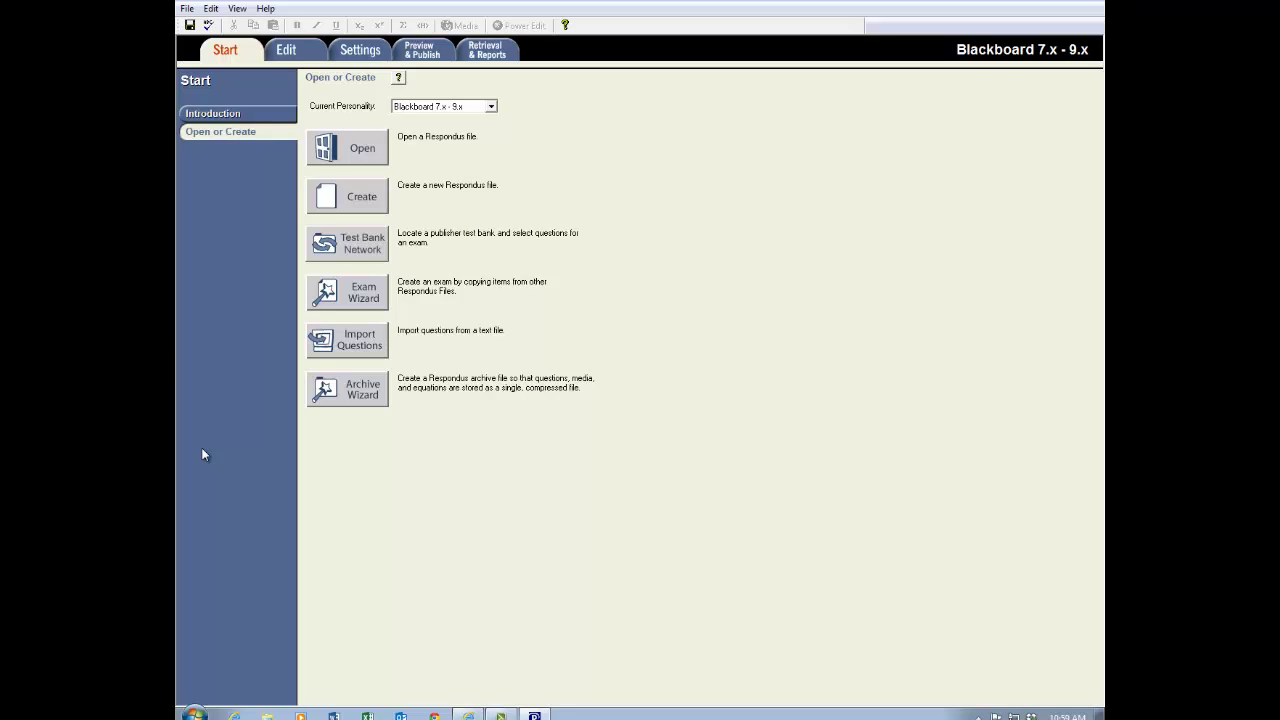
# Step: Import questions from the Word 2007 (DOCX) file How To Format Exams for Respondus.docx in Dropbox's presentations folder
pyautogui.click(343, 345)
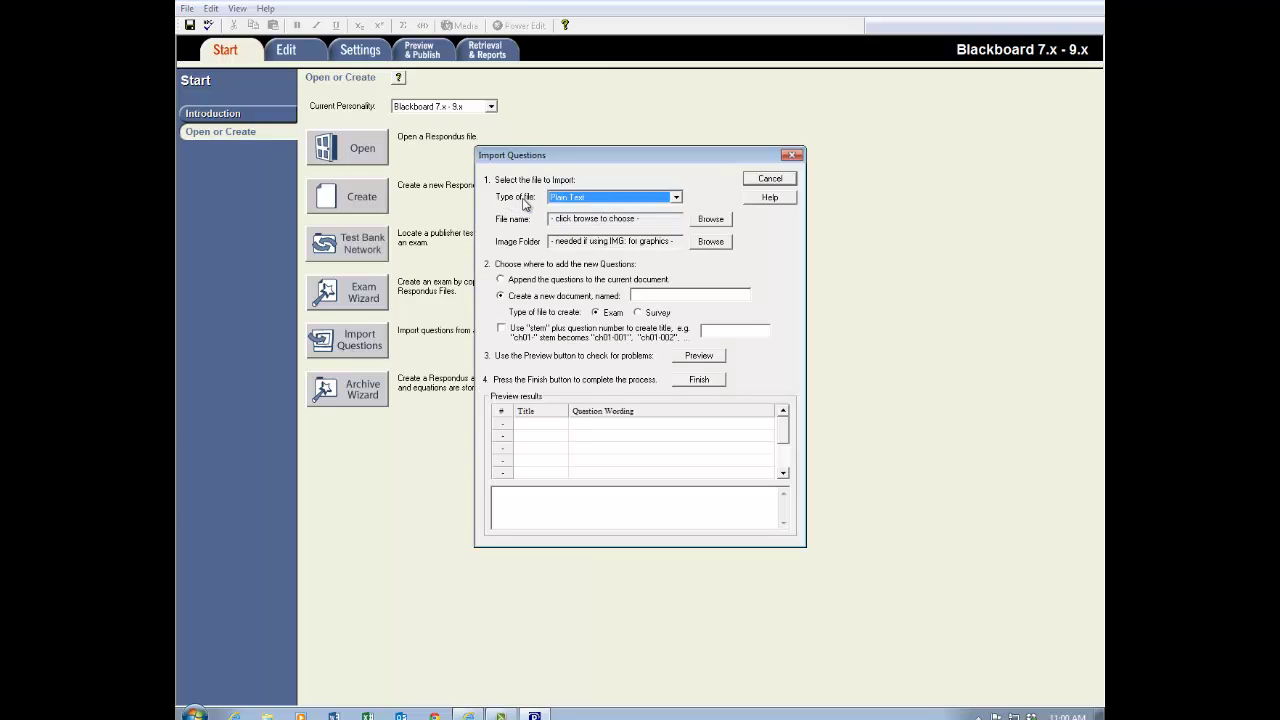
pyautogui.click(677, 198)
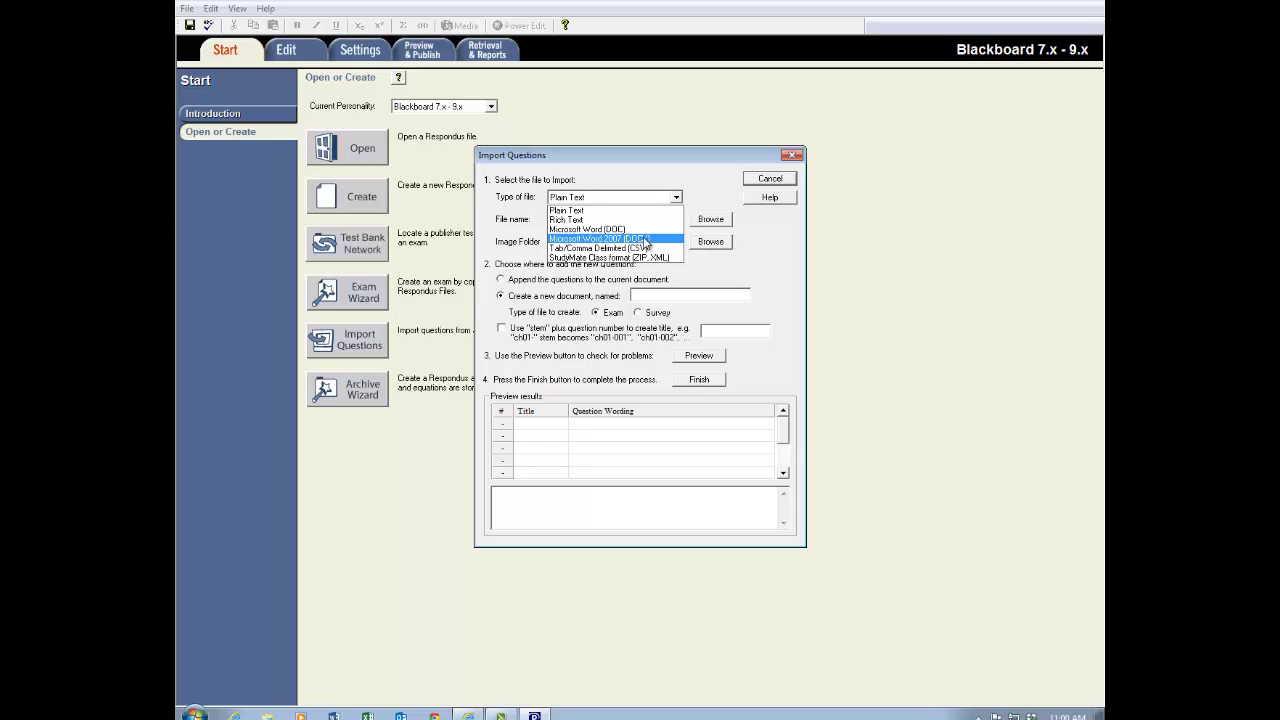
pyautogui.click(646, 240)
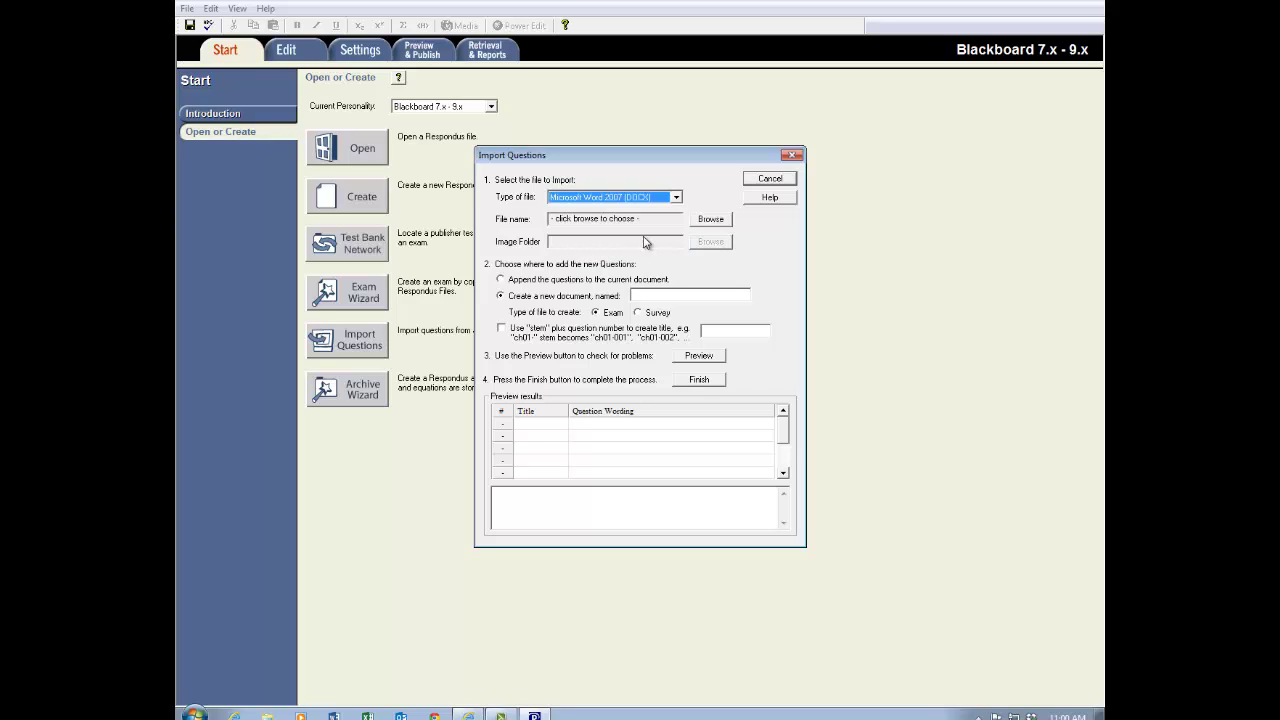
pyautogui.click(711, 220)
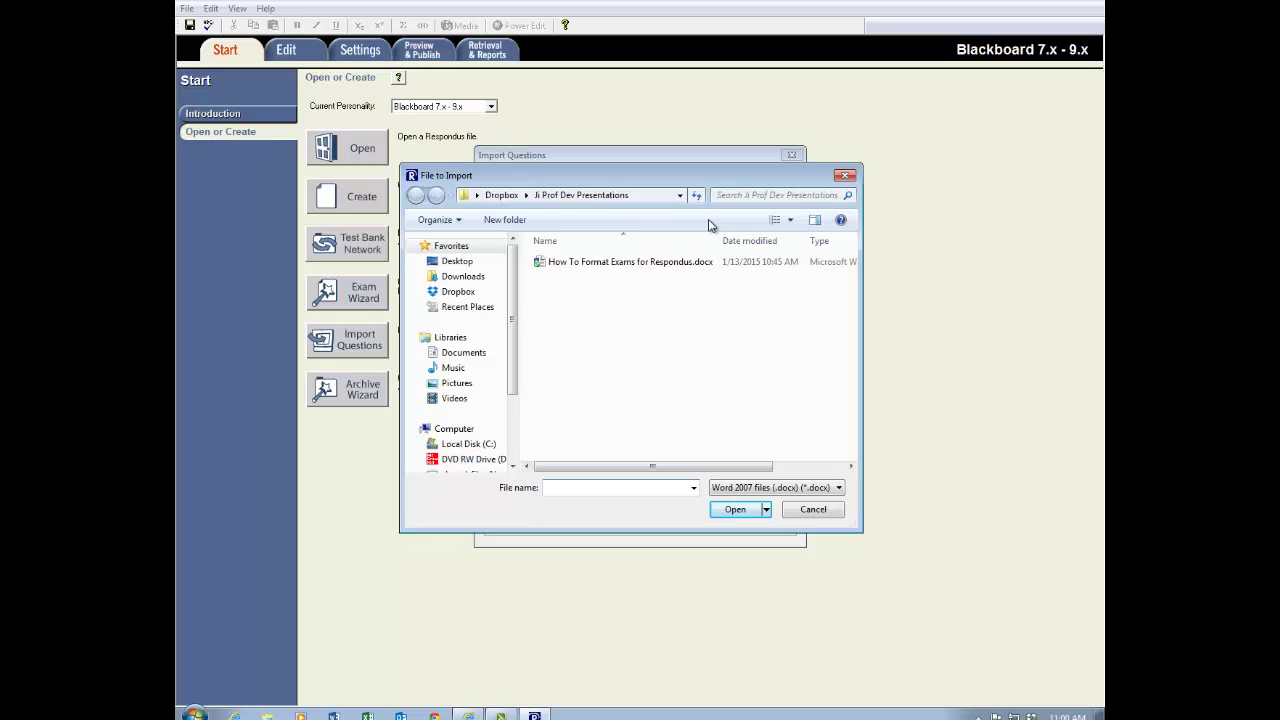
pyautogui.click(457, 299)
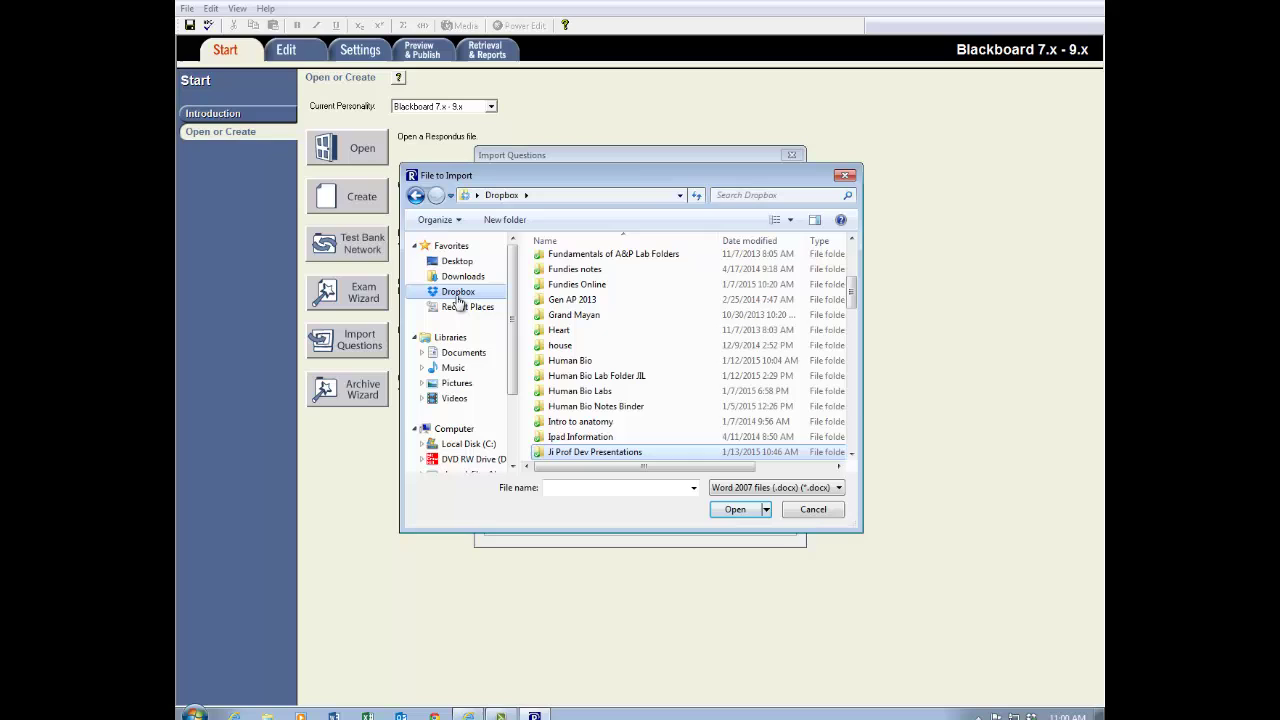
pyautogui.doubleClick(597, 453)
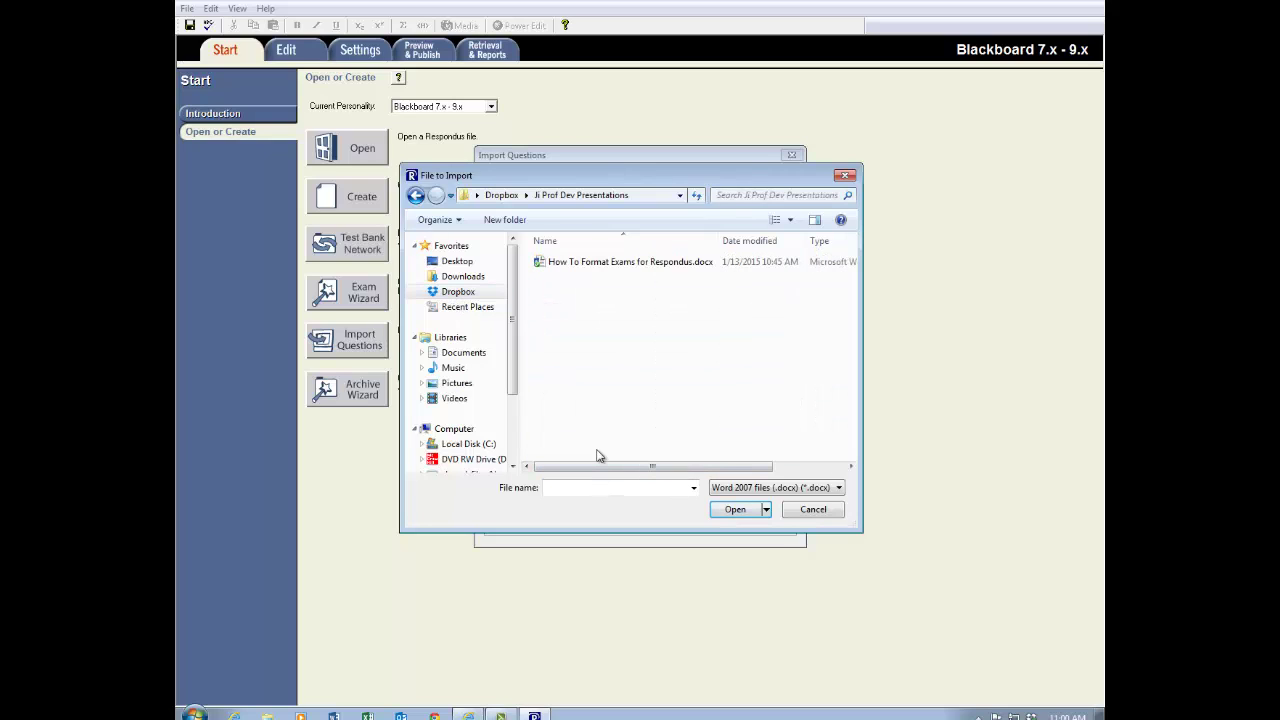
pyautogui.click(630, 262)
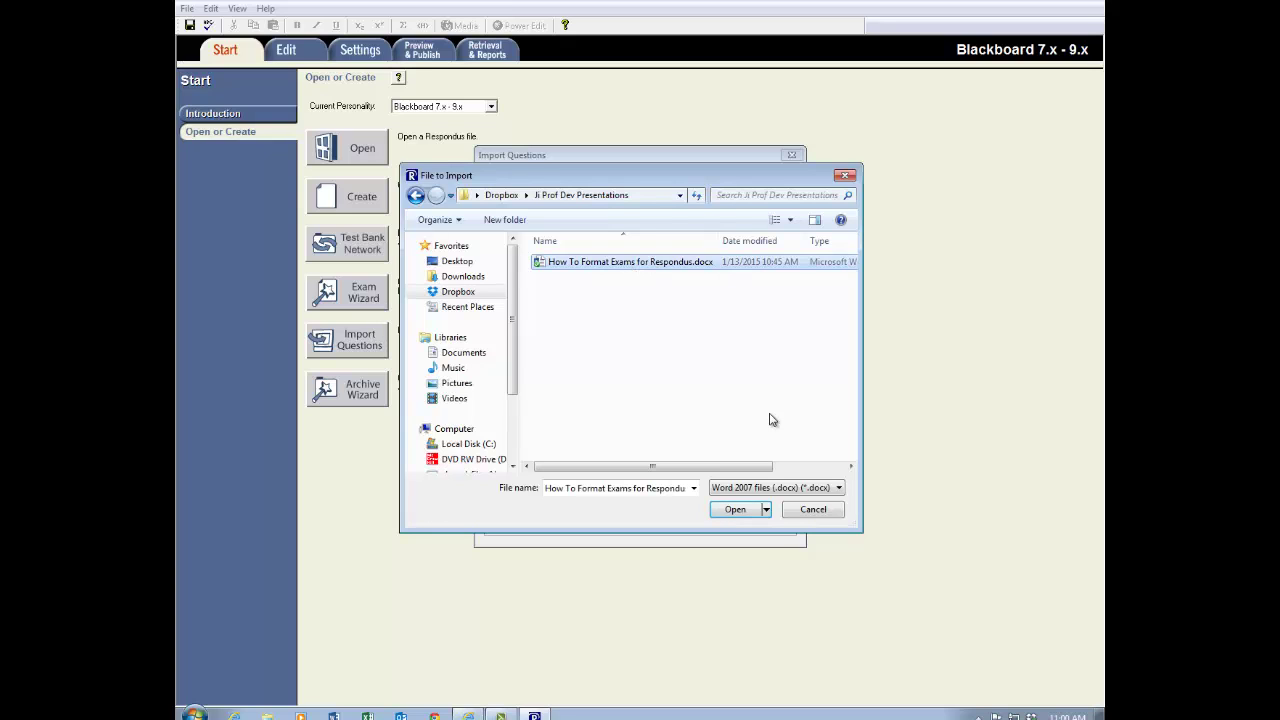
pyautogui.click(734, 510)
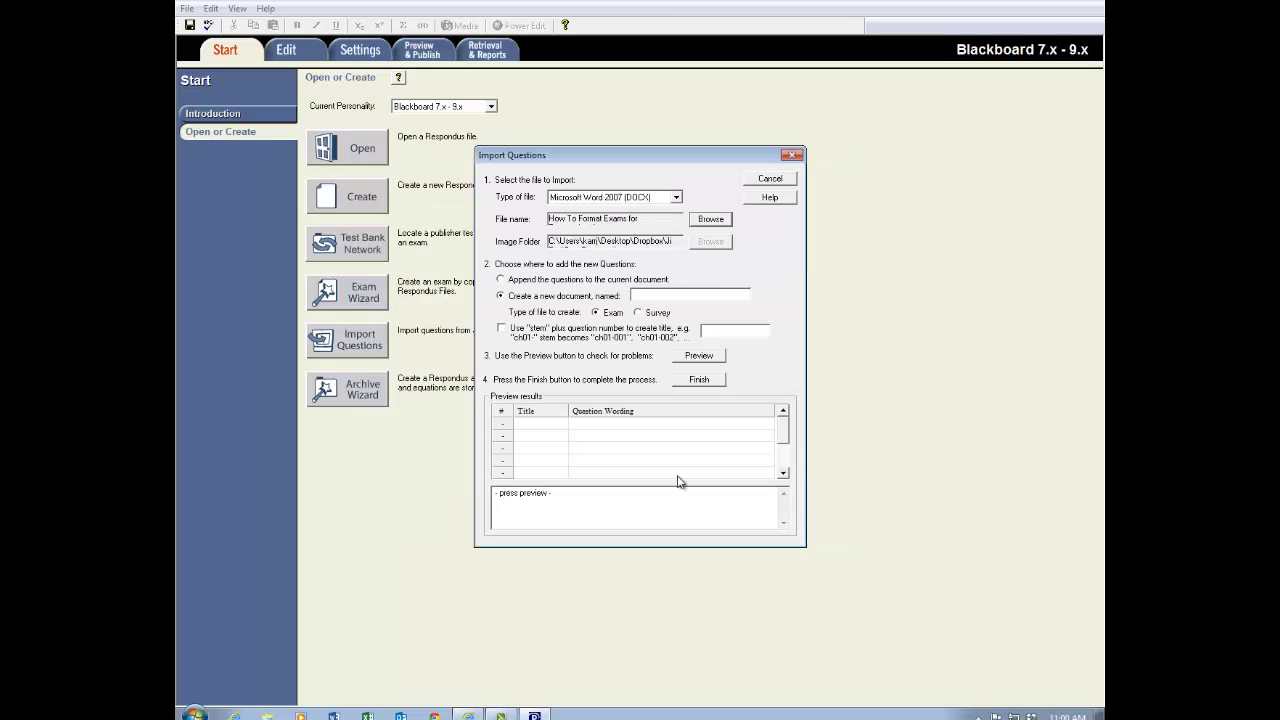
# Step: Name the new exam 'Respondus Practice Exam' and preview the parsed questions and warnings
pyautogui.click(651, 296)
pyautogui.write('Respondus')
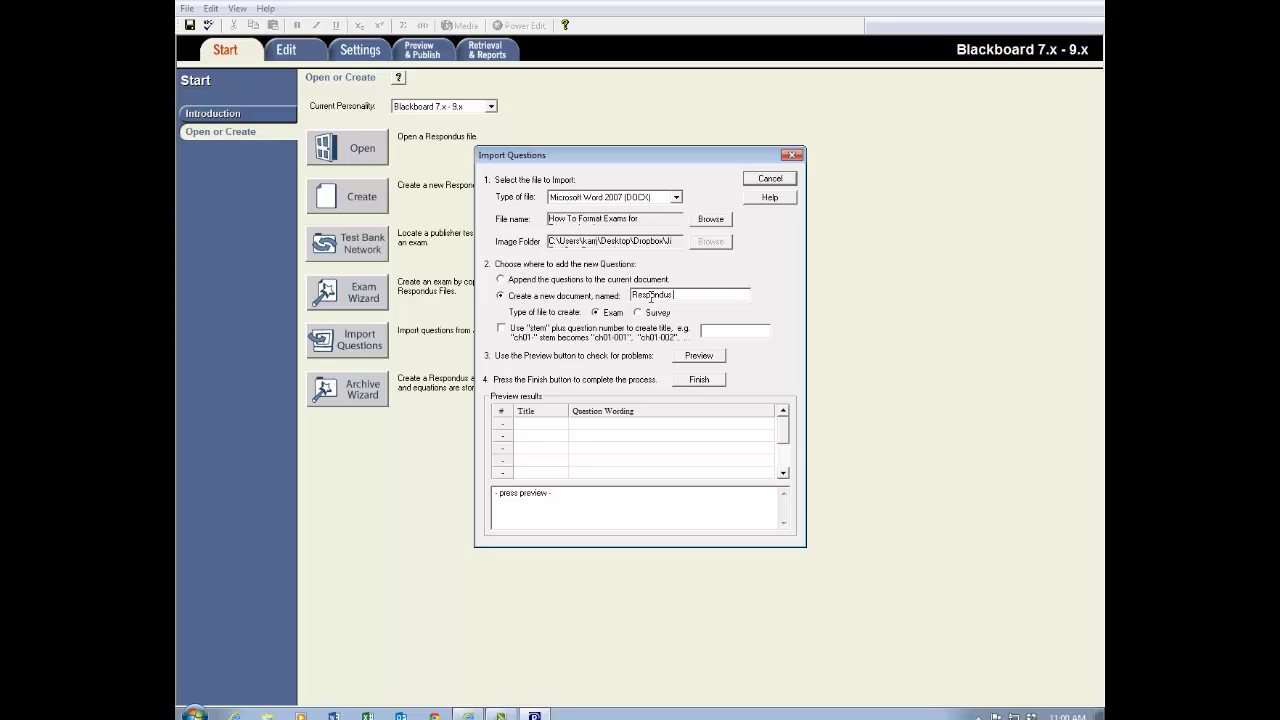
pyautogui.write(' Practice Exam')
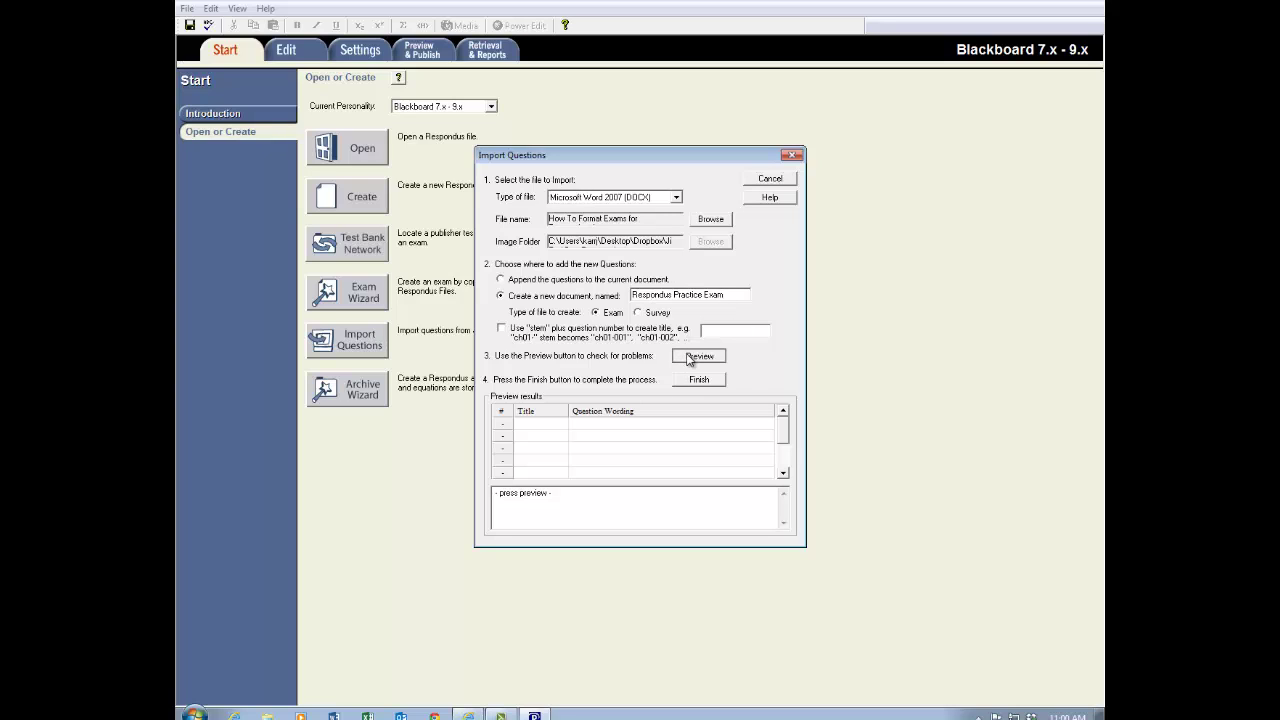
pyautogui.click(688, 359)
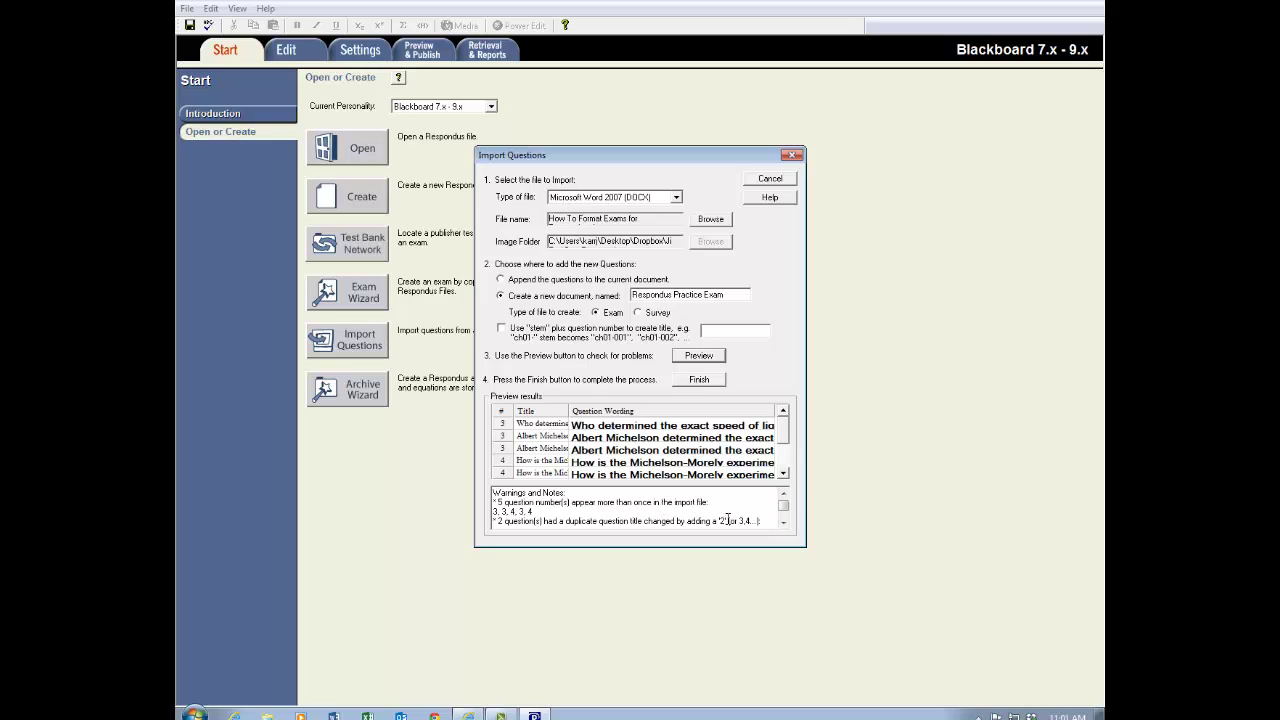
# Step: Finish the import, acknowledge the File Saved message, and go to Preview & Publish
pyautogui.click(697, 380)
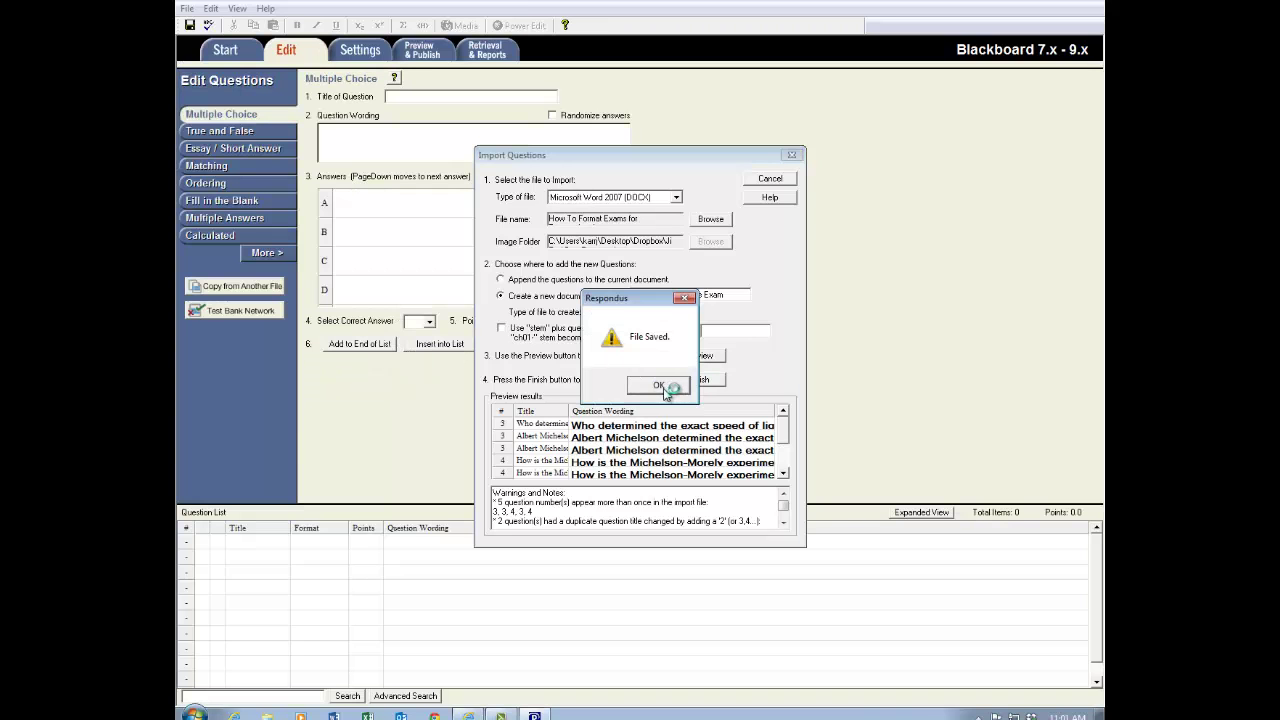
pyautogui.click(657, 387)
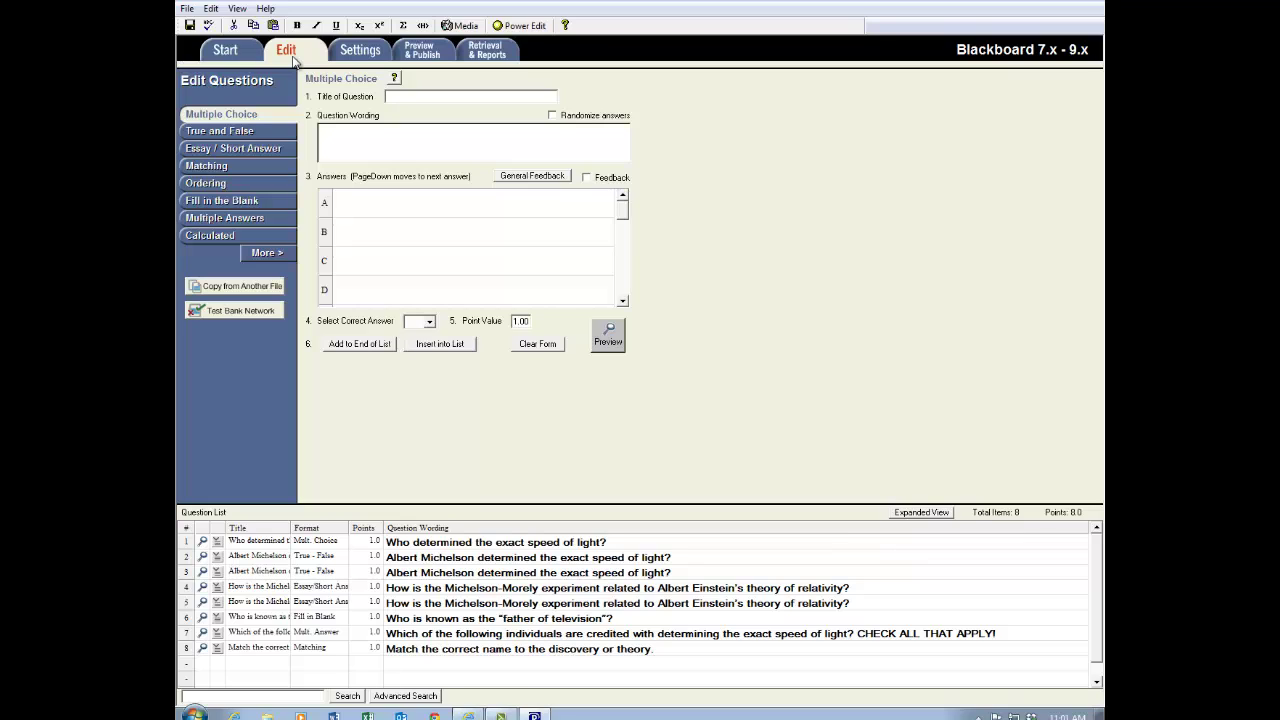
pyautogui.click(435, 55)
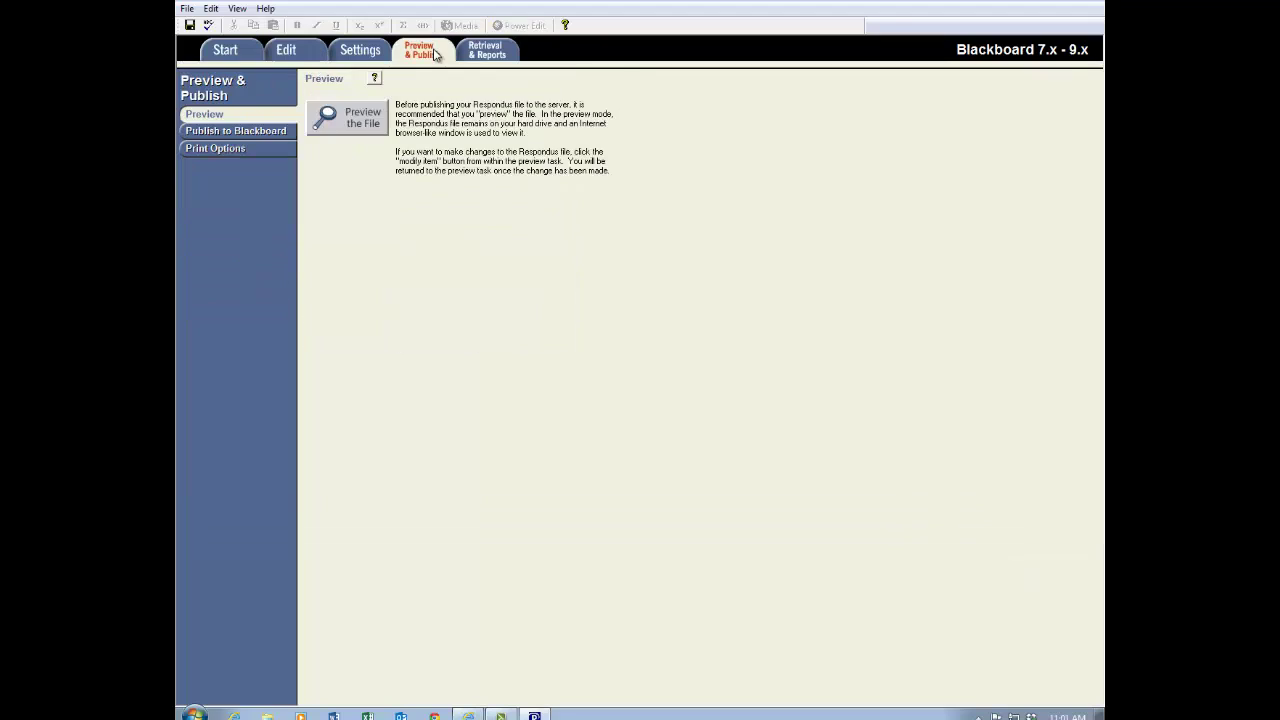
# Step: Preview the exam, stepping through all eight questions and back to question 1
pyautogui.click(339, 119)
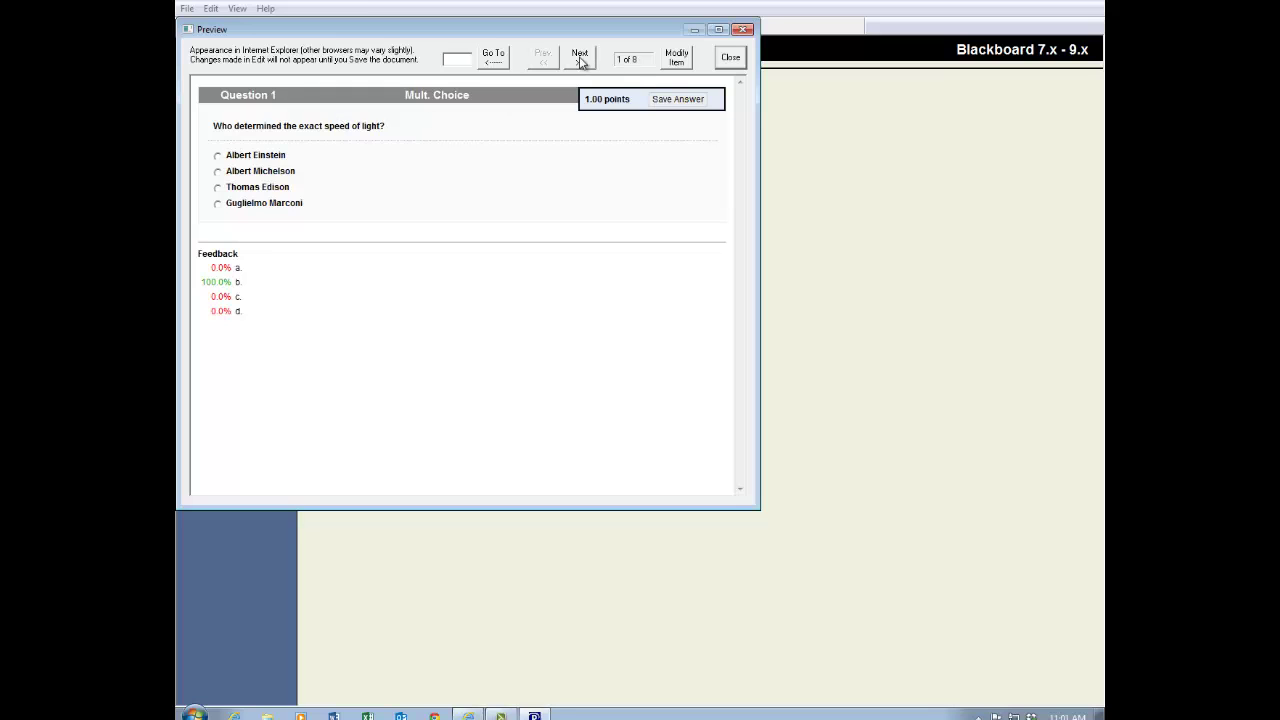
pyautogui.click(581, 60)
pyautogui.click(582, 60)
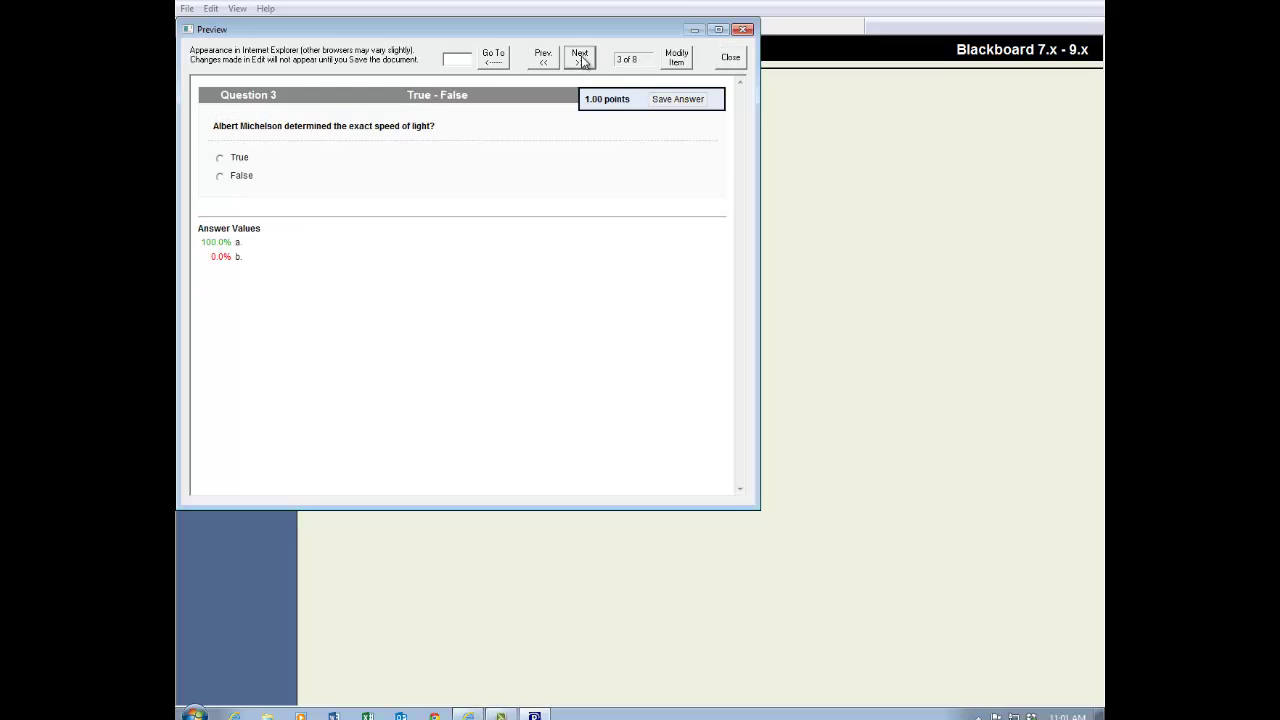
pyautogui.click(582, 60)
pyautogui.click(582, 60)
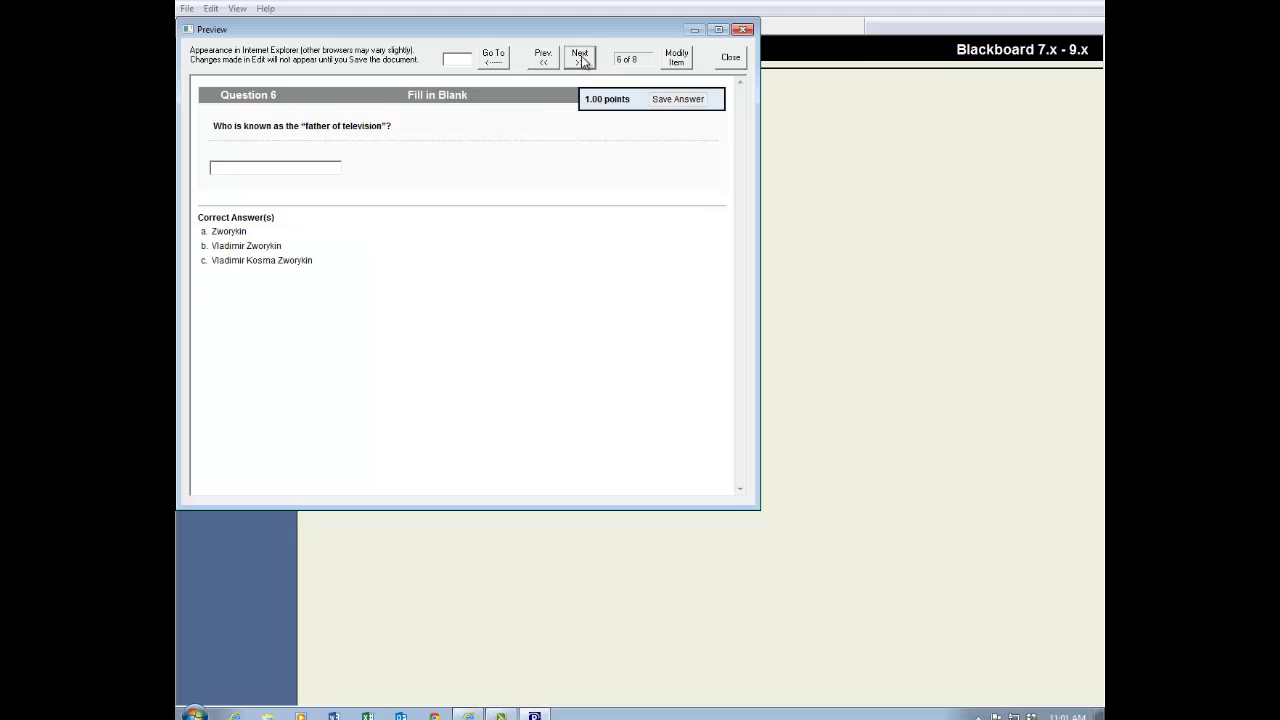
pyautogui.click(582, 60)
pyautogui.click(582, 60)
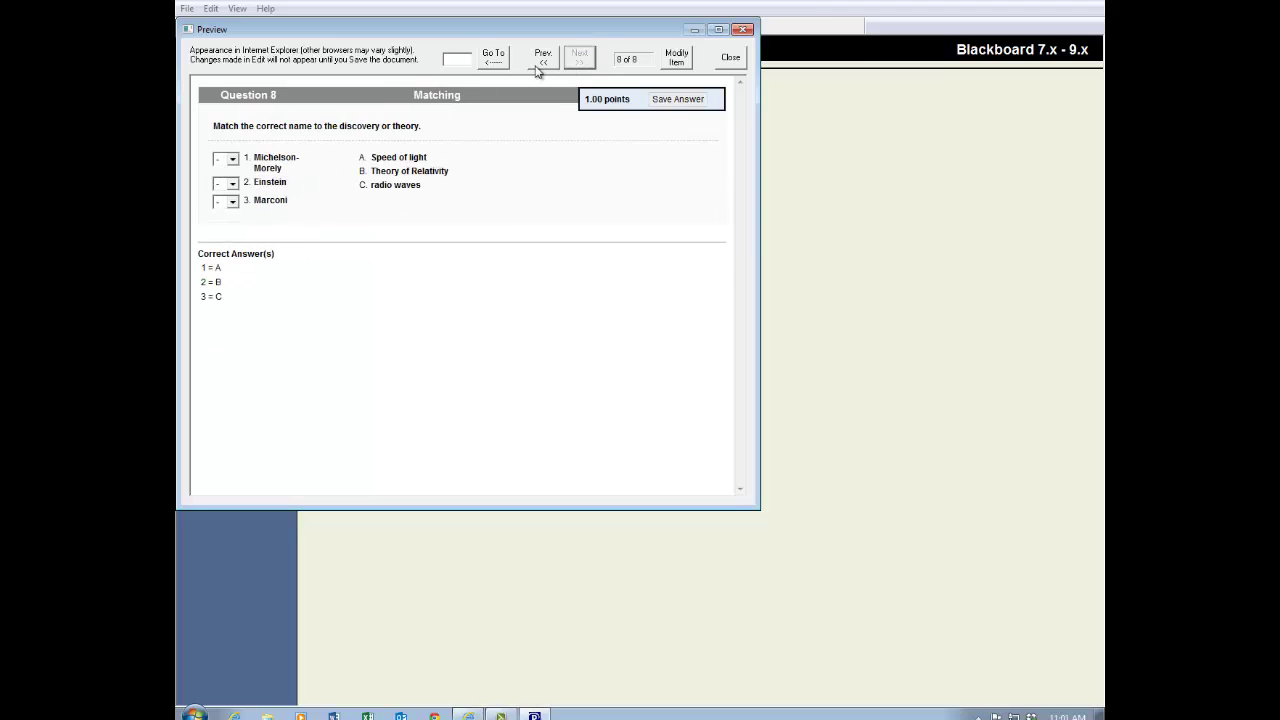
pyautogui.click(535, 60)
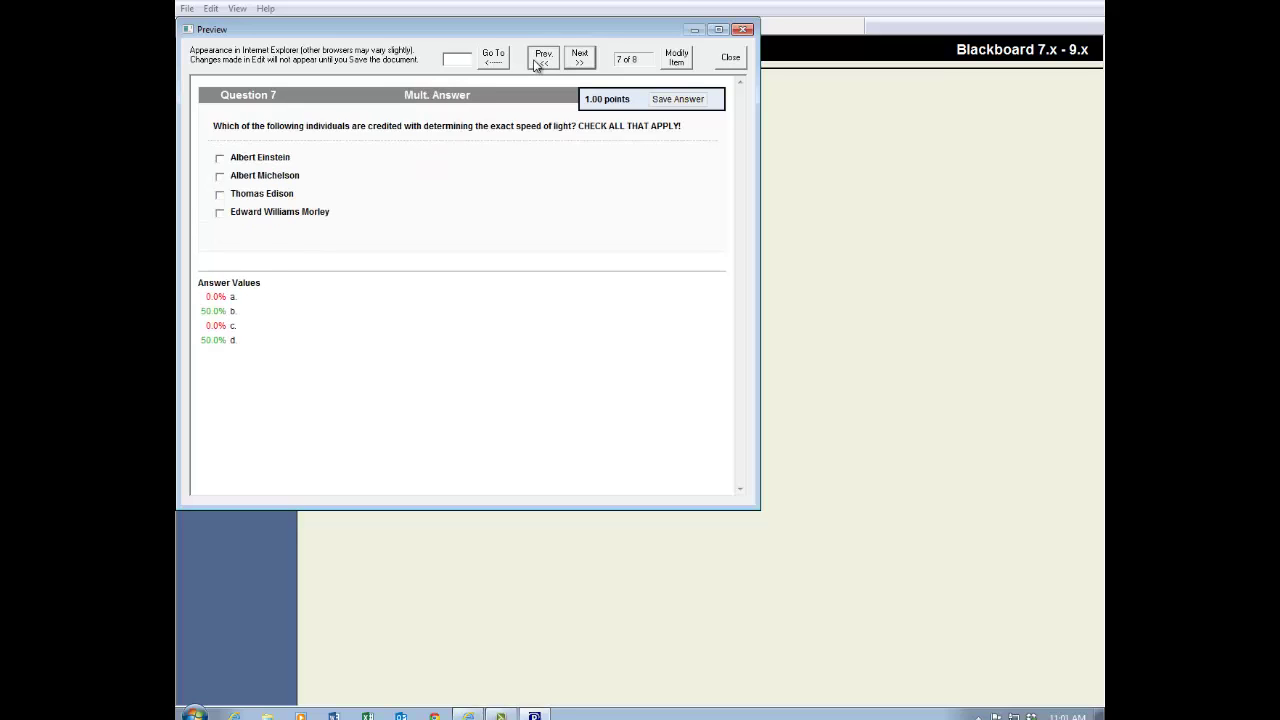
pyautogui.click(533, 59)
pyautogui.click(533, 59)
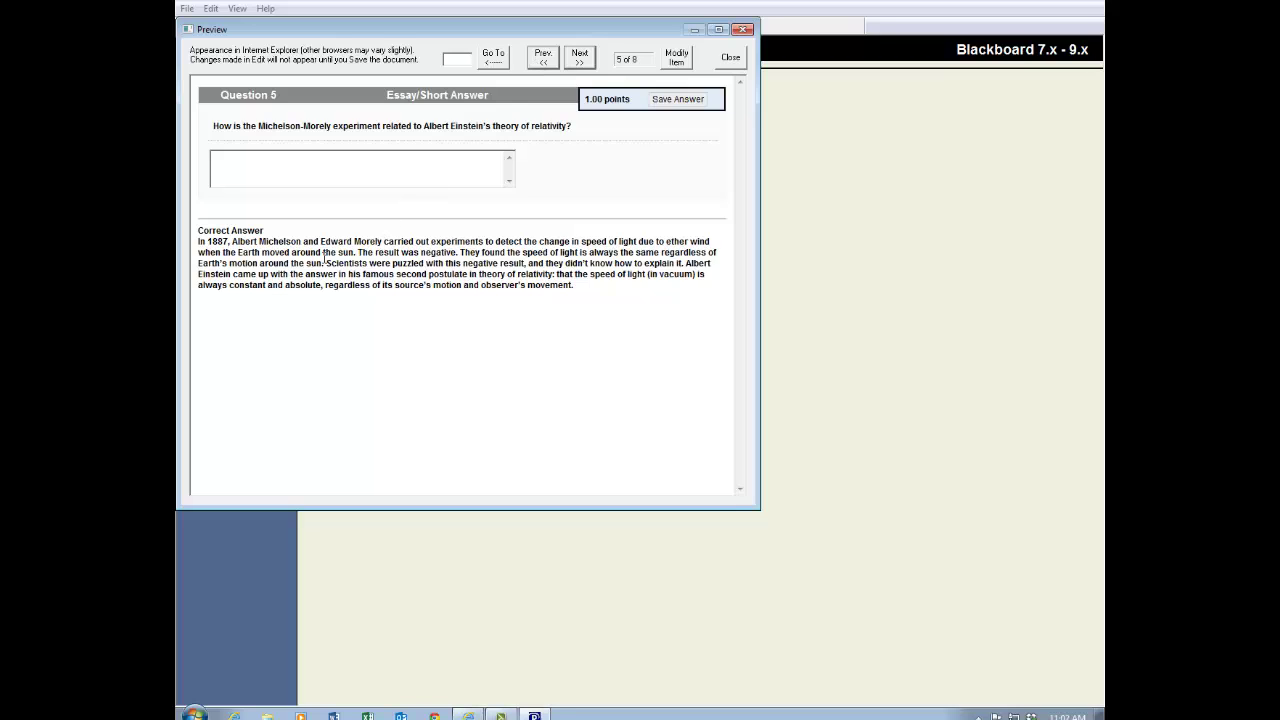
pyautogui.click(542, 57)
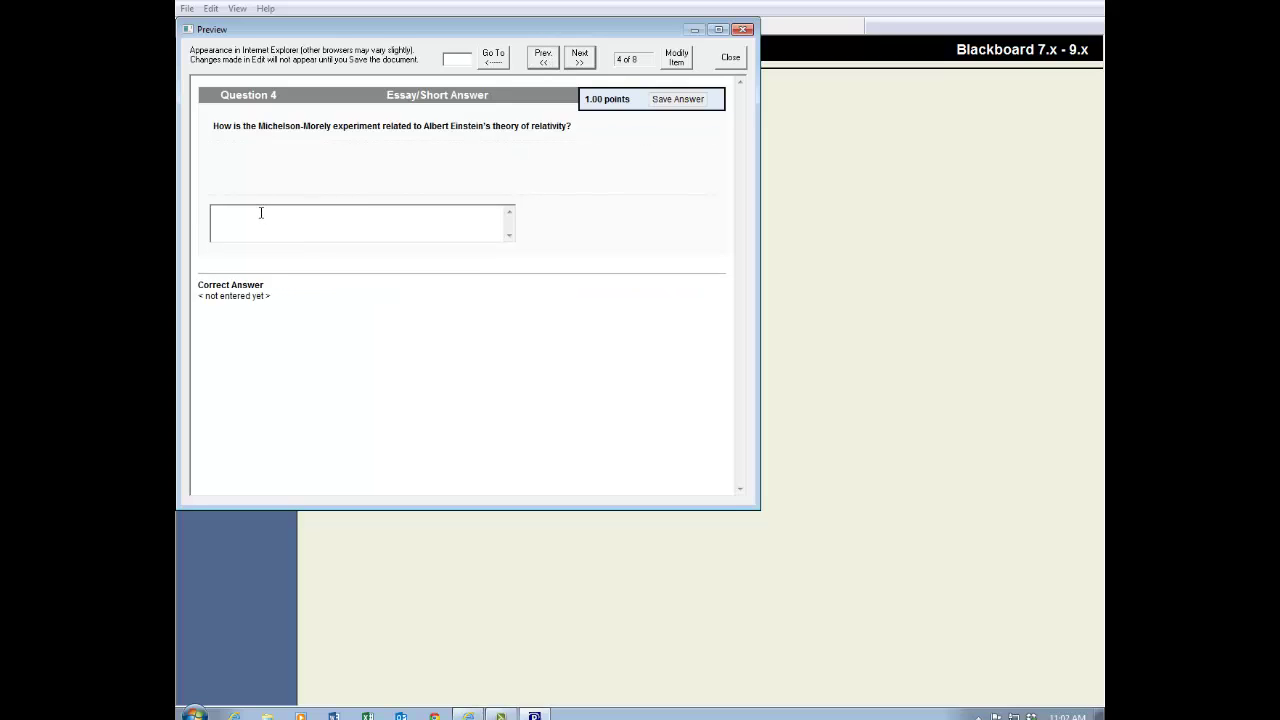
pyautogui.click(545, 60)
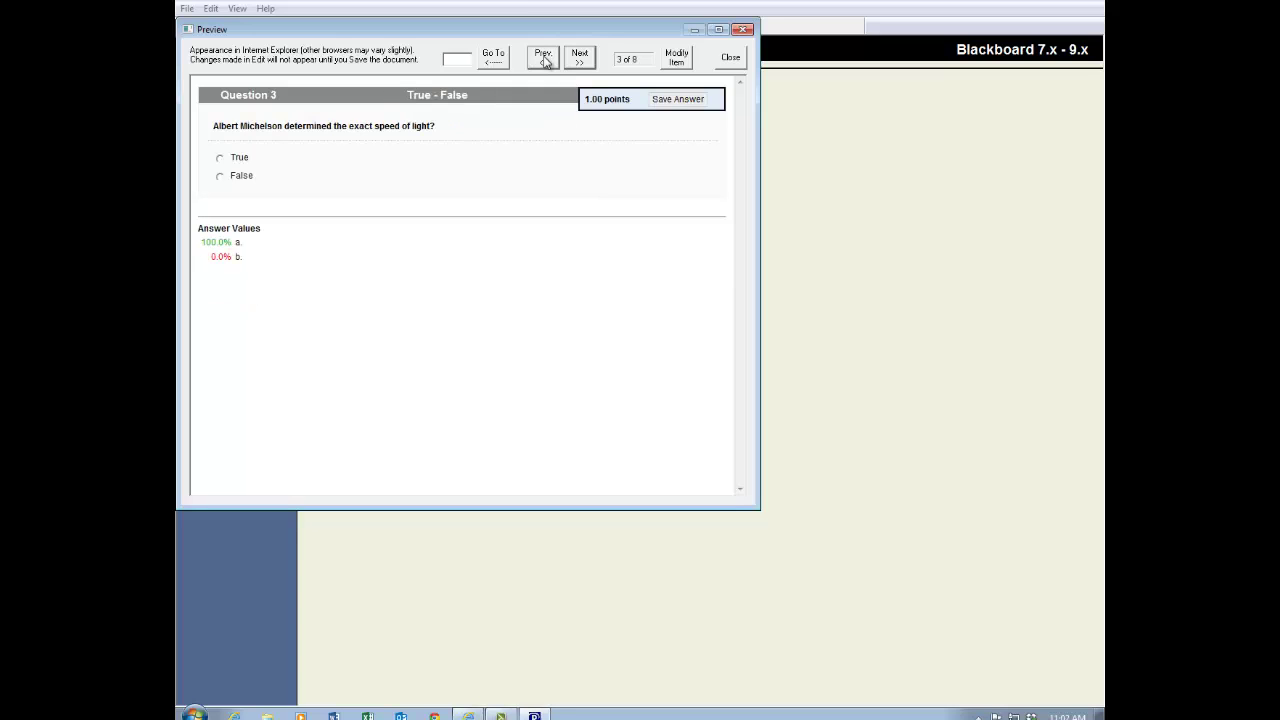
pyautogui.click(545, 60)
pyautogui.click(545, 60)
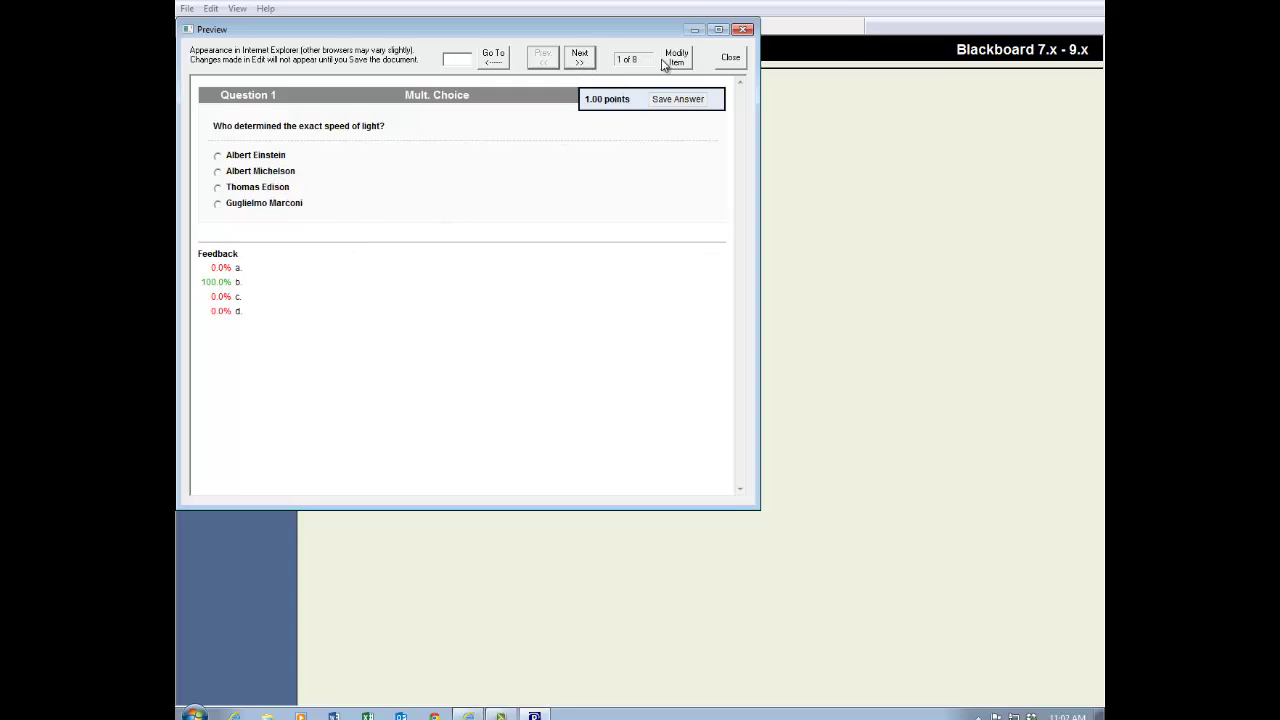
# Step: Advance to the Matching question 8 and open it for editing
pyautogui.click(584, 61)
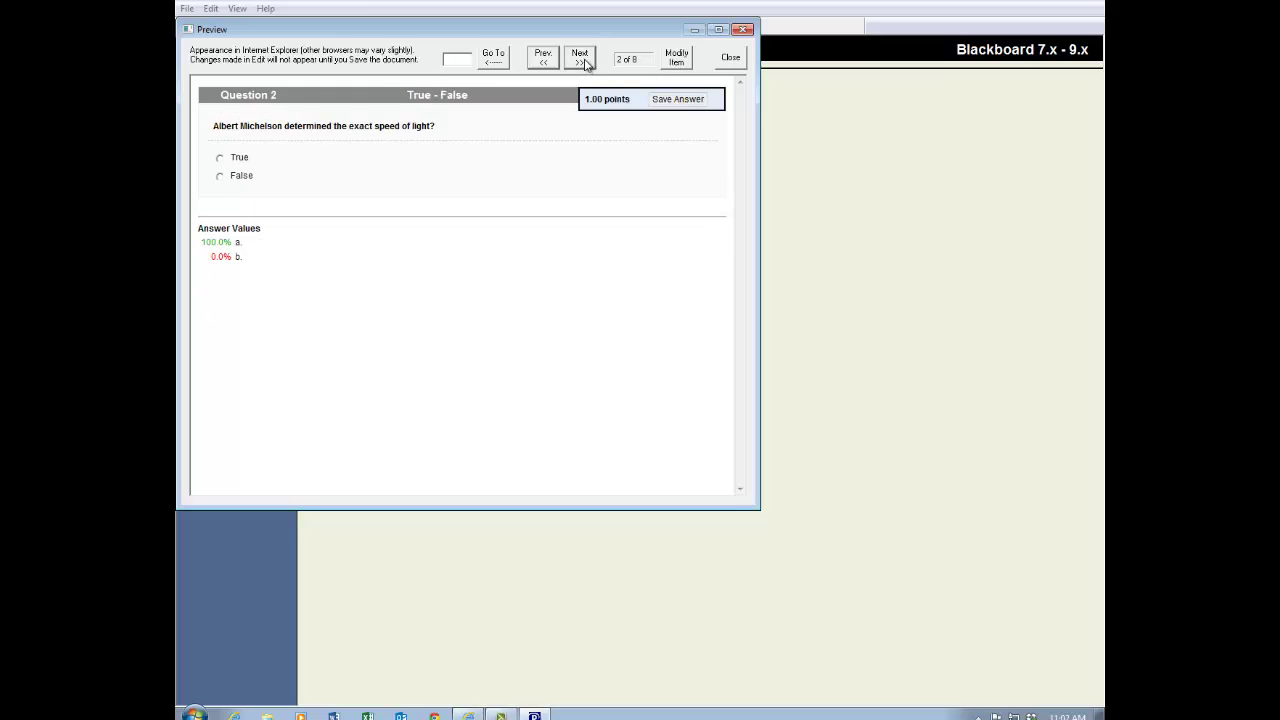
pyautogui.click(580, 58)
pyautogui.click(580, 58)
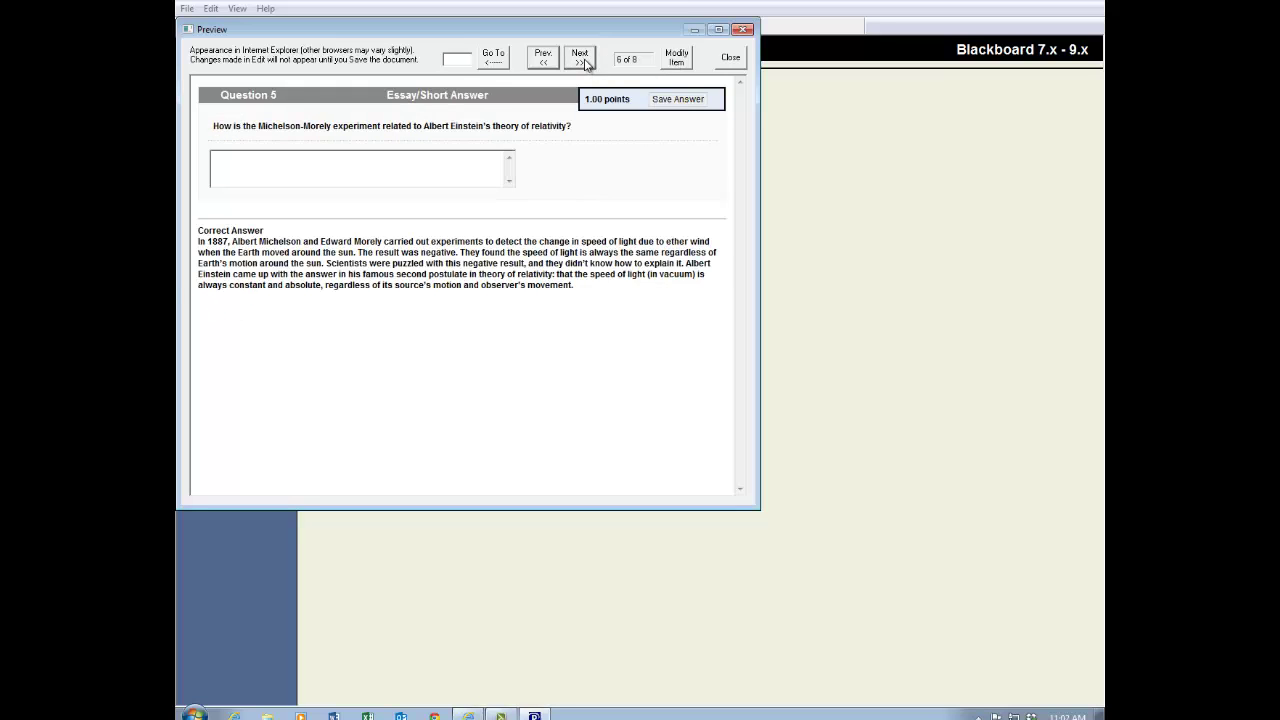
pyautogui.click(584, 62)
pyautogui.click(584, 61)
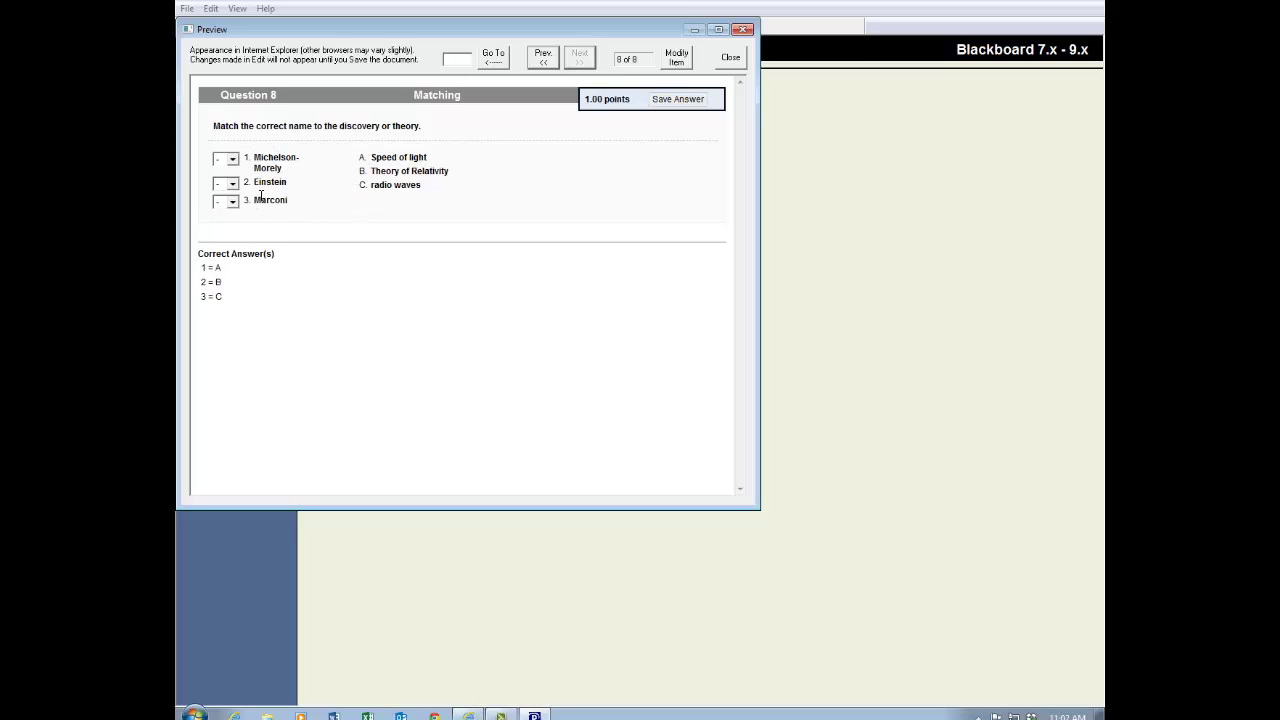
pyautogui.click(677, 60)
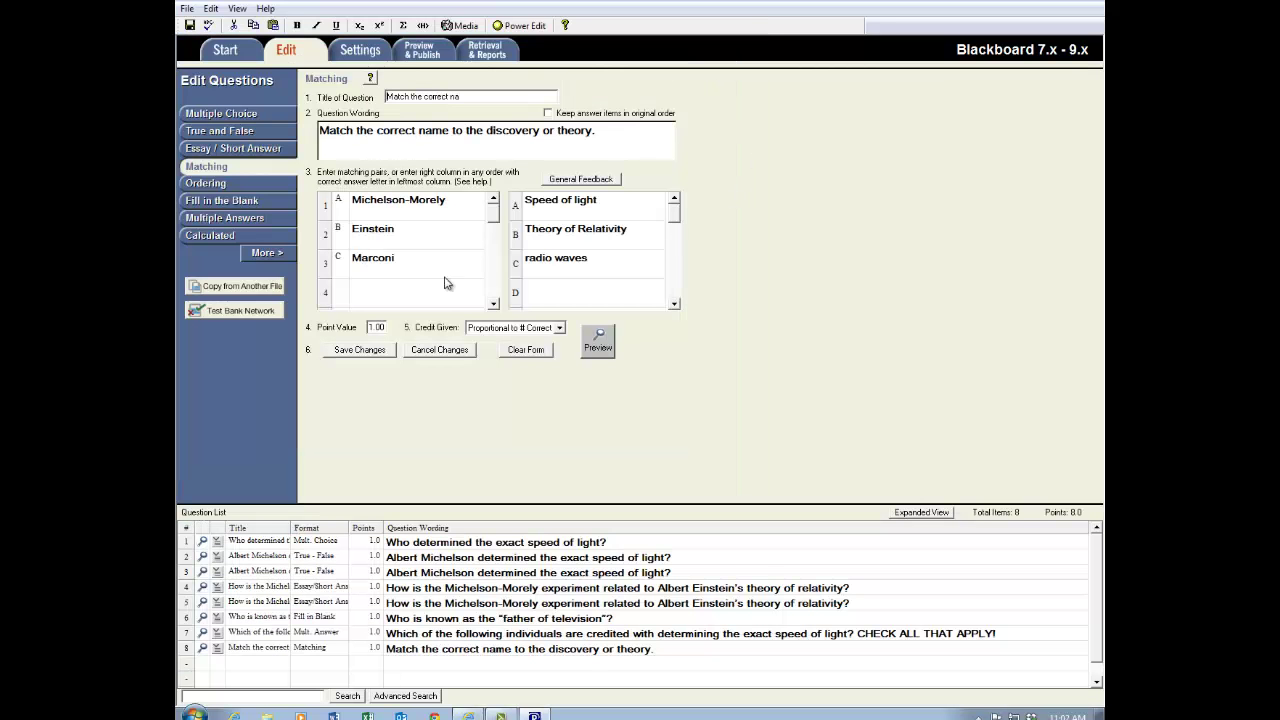
# Step: Set the answers A–C to Theory of Relativity, Radio Waves and Speed of light
pyautogui.click(591, 265)
pyautogui.press('BackSpace')
pyautogui.press('BackSpace')
pyautogui.press('BackSpace')
pyautogui.press('BackSpace')
pyautogui.press('BackSpace')
pyautogui.press('BackSpace')
pyautogui.press('BackSpace')
pyautogui.press('BackSpace')
pyautogui.press('BackSpace')
pyautogui.press('BackSpace')
pyautogui.press('BackSpace')
pyautogui.write('Spead')
pyautogui.press('BackSpace')
pyautogui.press('BackSpace')
pyautogui.write('ed of light')
pyautogui.tripleClick(635, 229)
pyautogui.moveTo(635, 229); pyautogui.dragTo(603, 202)
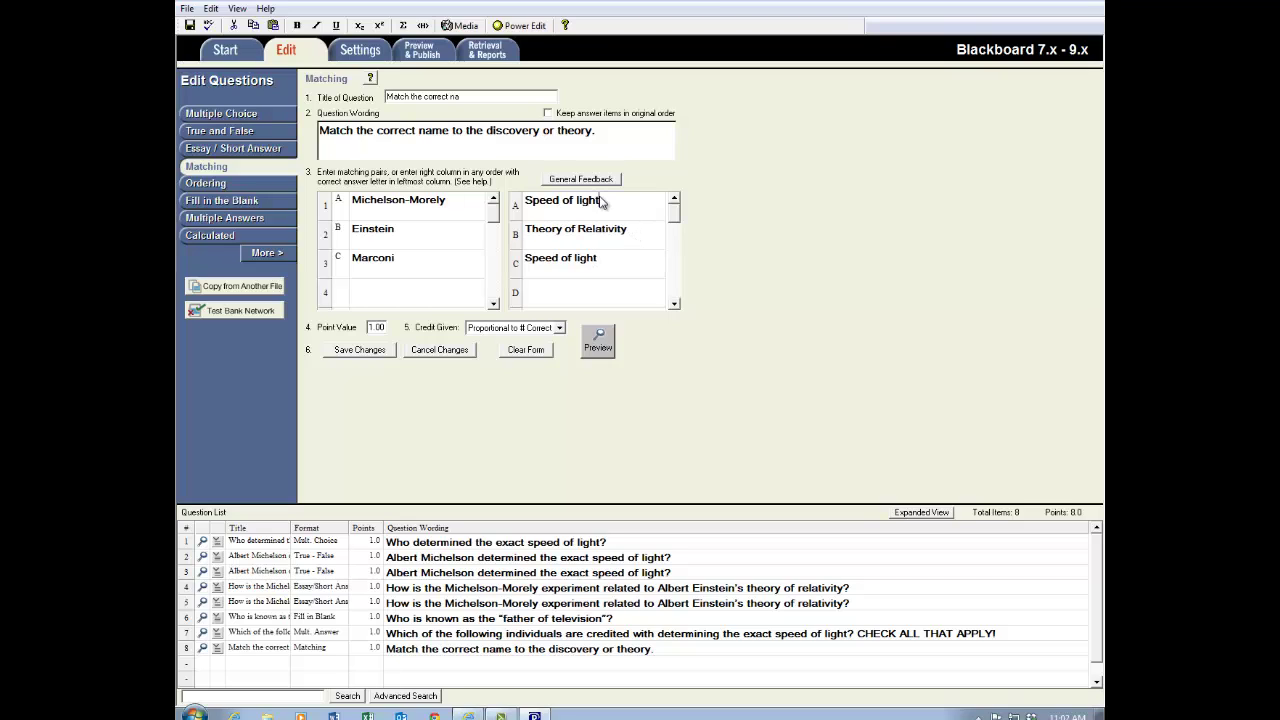
pyautogui.press('BackSpace')
pyautogui.press('BackSpace')
pyautogui.press('BackSpace')
pyautogui.press('BackSpace')
pyautogui.press('BackSpace')
pyautogui.press('BackSpace')
pyautogui.press('BackSpace')
pyautogui.press('BackSpace')
pyautogui.press('BackSpace')
pyautogui.press('BackSpace')
pyautogui.press('BackSpace')
pyautogui.press('BackSpace')
pyautogui.press('BackSpace')
pyautogui.write('ra')
pyautogui.write('Theory of Rel')
pyautogui.write('ativity')
pyautogui.click(632, 234)
pyautogui.press('BackSpace')
pyautogui.press('BackSpace')
pyautogui.press('BackSpace')
pyautogui.press('BackSpace')
pyautogui.press('BackSpace')
pyautogui.press('BackSpace')
pyautogui.press('BackSpace')
pyautogui.press('BackSpace')
pyautogui.press('BackSpace')
pyautogui.press('BackSpace')
pyautogui.press('BackSpace')
pyautogui.press('BackSpace')
pyautogui.press('BackSpace')
pyautogui.press('BackSpace')
pyautogui.press('BackSpace')
pyautogui.press('BackSpace')
pyautogui.press('BackSpace')
pyautogui.press('BackSpace')
pyautogui.press('BackSpace')
pyautogui.press('BackSpace')
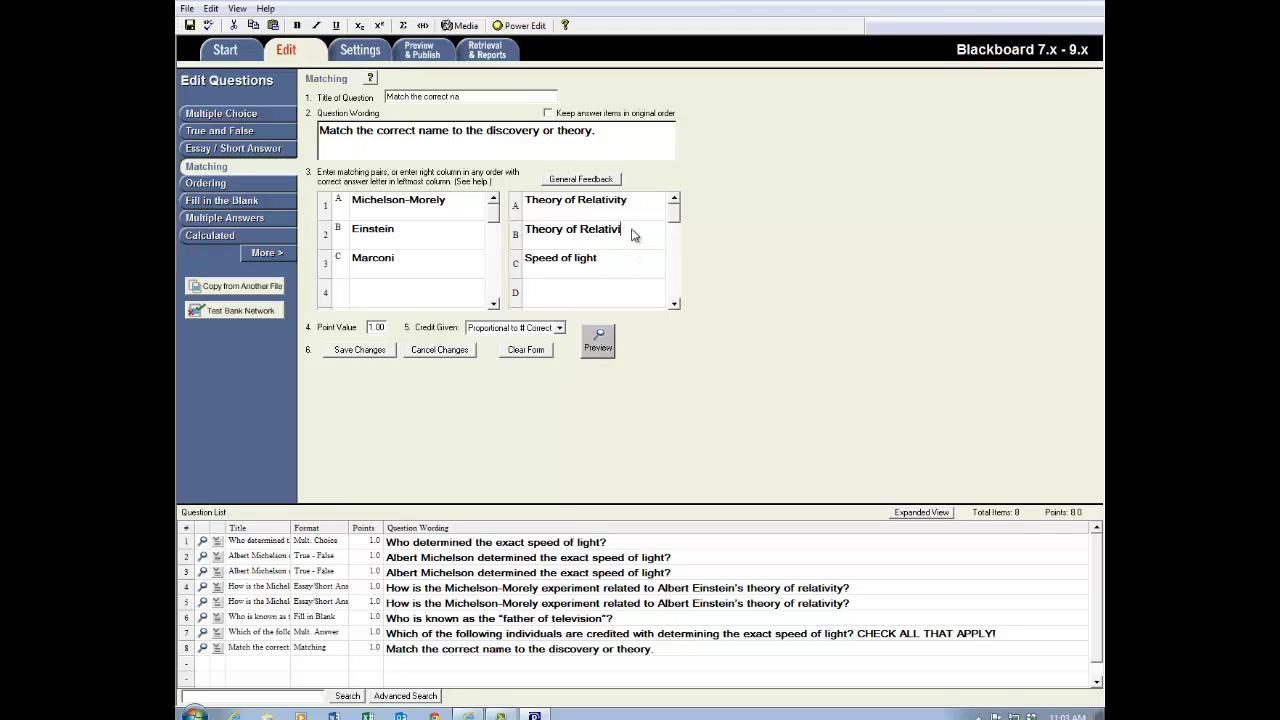
pyautogui.write('Radio Waves')
# Step: Key the matches: Einstein A, Michelson-Morely C, Marconi B
pyautogui.click(338, 228)
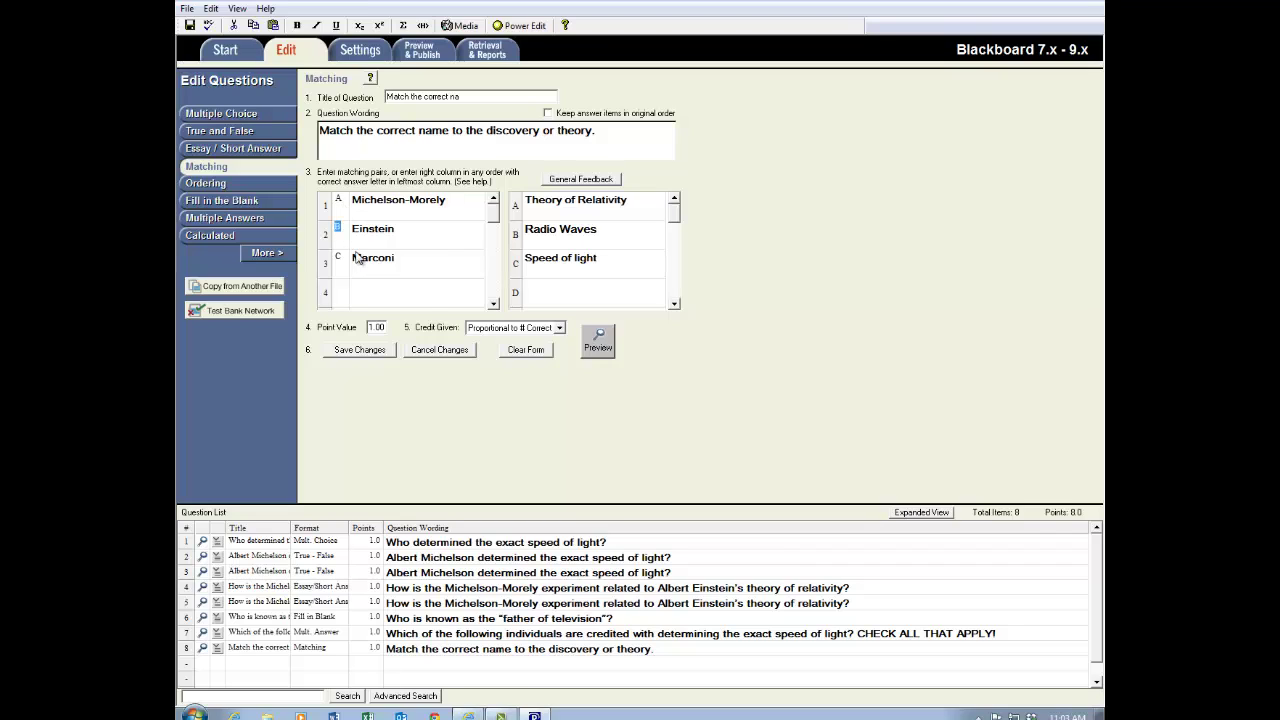
pyautogui.write('A')
pyautogui.click(340, 201)
pyautogui.press('BackSpace')
pyautogui.write('C')
pyautogui.click(342, 259)
pyautogui.press('BackSpace')
pyautogui.write('B')
# Step: Save the matching question, review and close its preview, and return to Preview & Publish
pyautogui.click(360, 350)
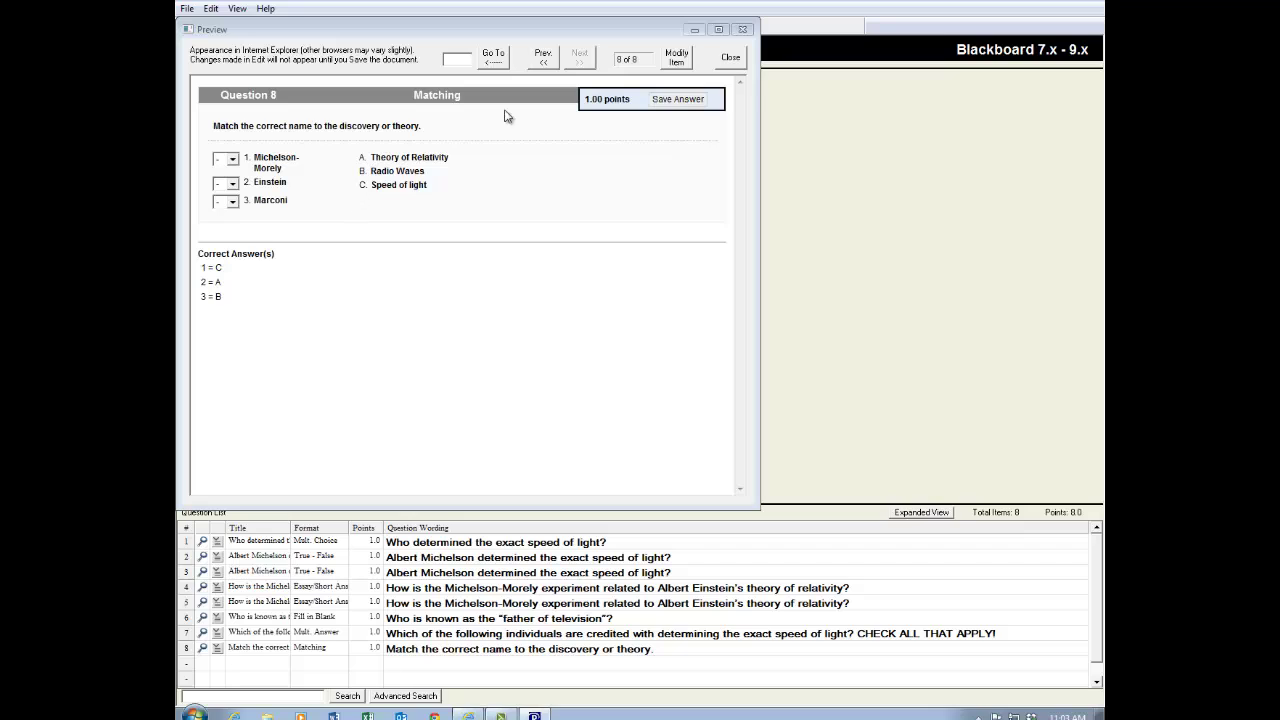
pyautogui.click(576, 66)
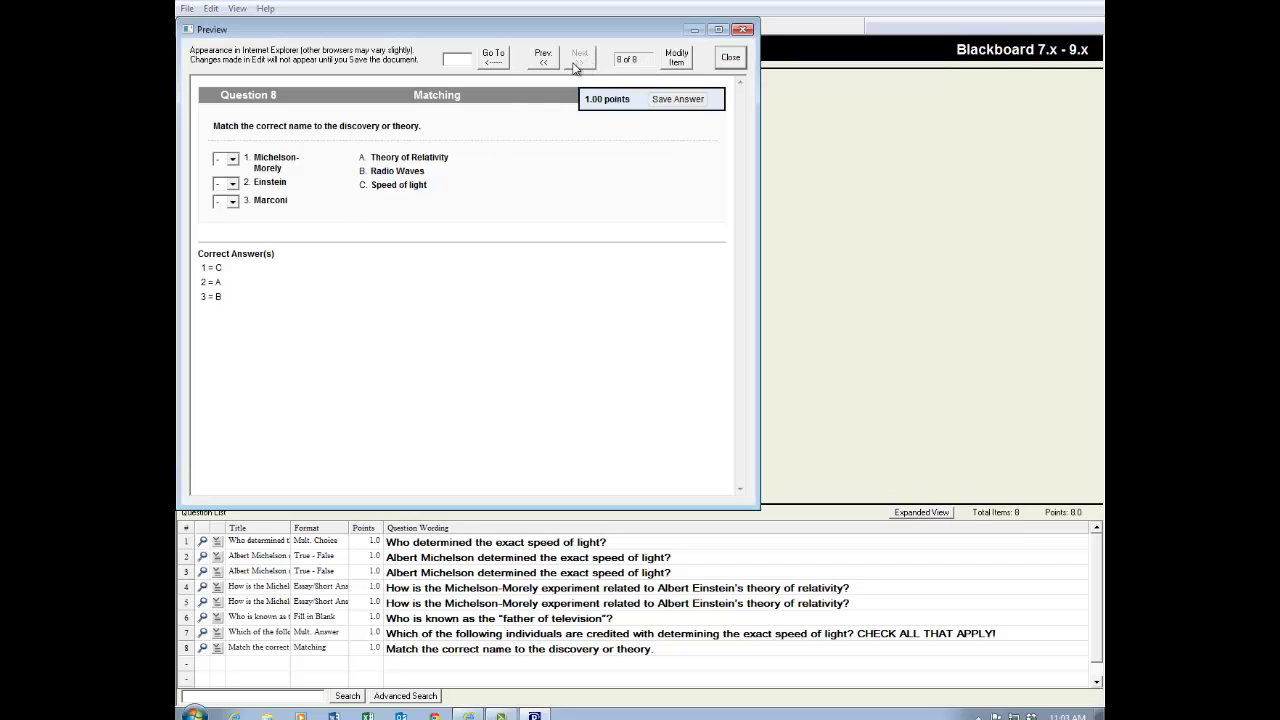
pyautogui.click(729, 58)
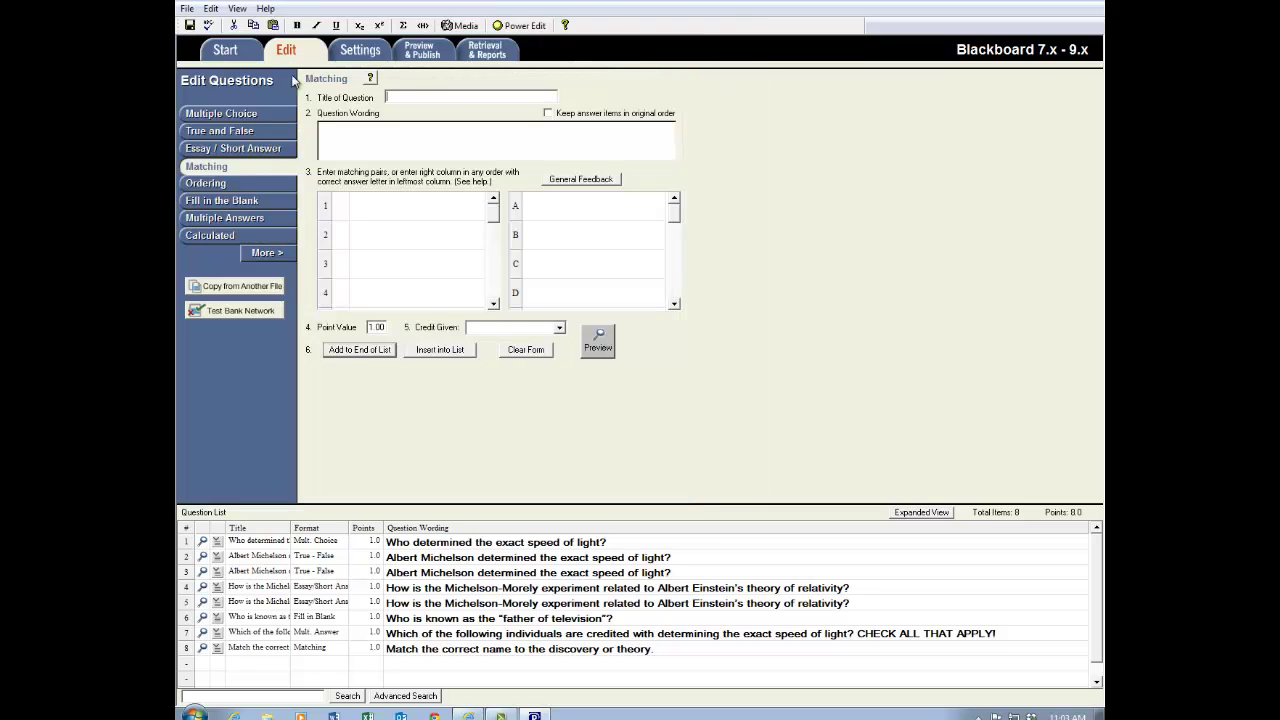
pyautogui.click(427, 52)
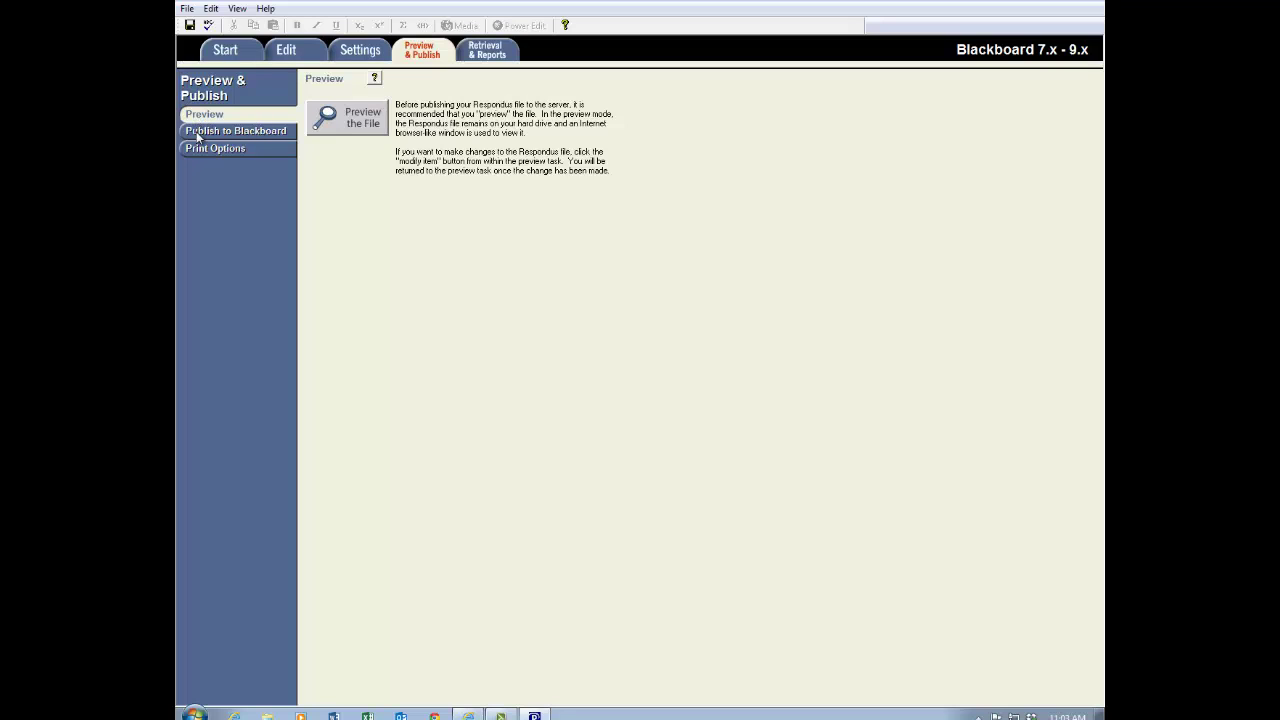
# Step: Run the Blackboard Publish Wizard for a single course, dismiss the login errors, and open Edit Settings
pyautogui.click(199, 138)
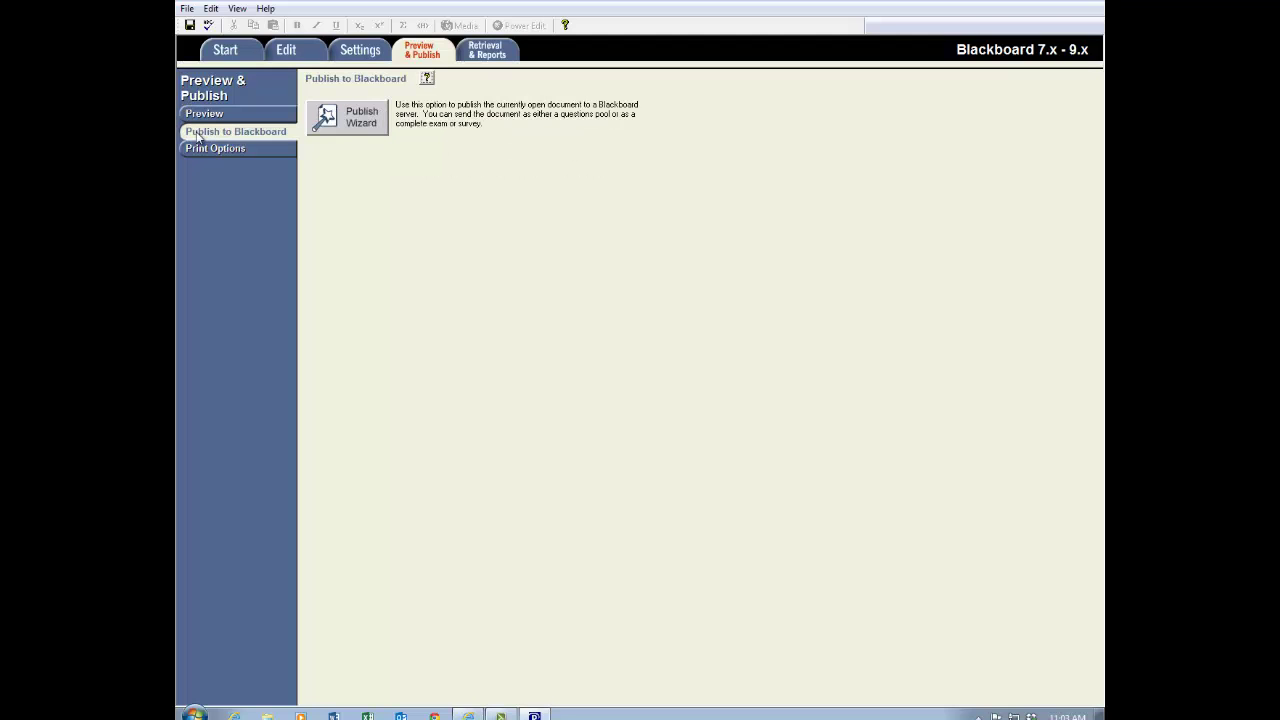
pyautogui.click(344, 121)
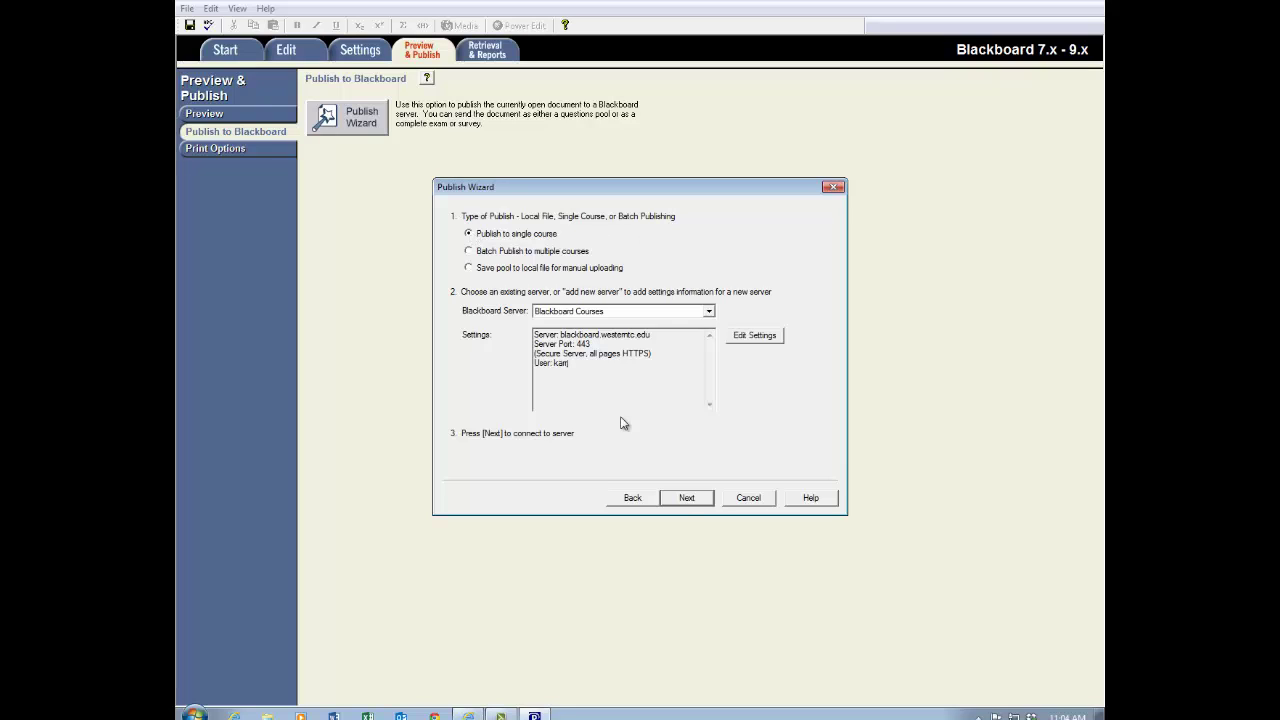
pyautogui.click(469, 268)
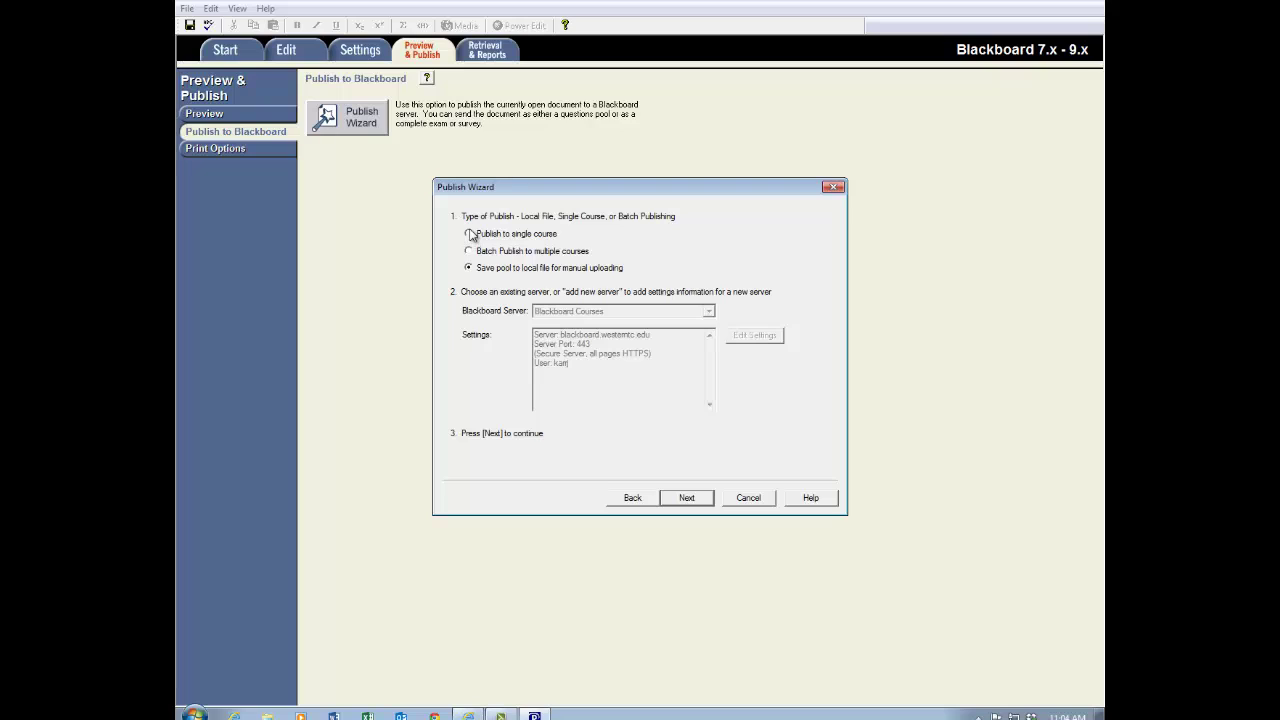
pyautogui.click(469, 233)
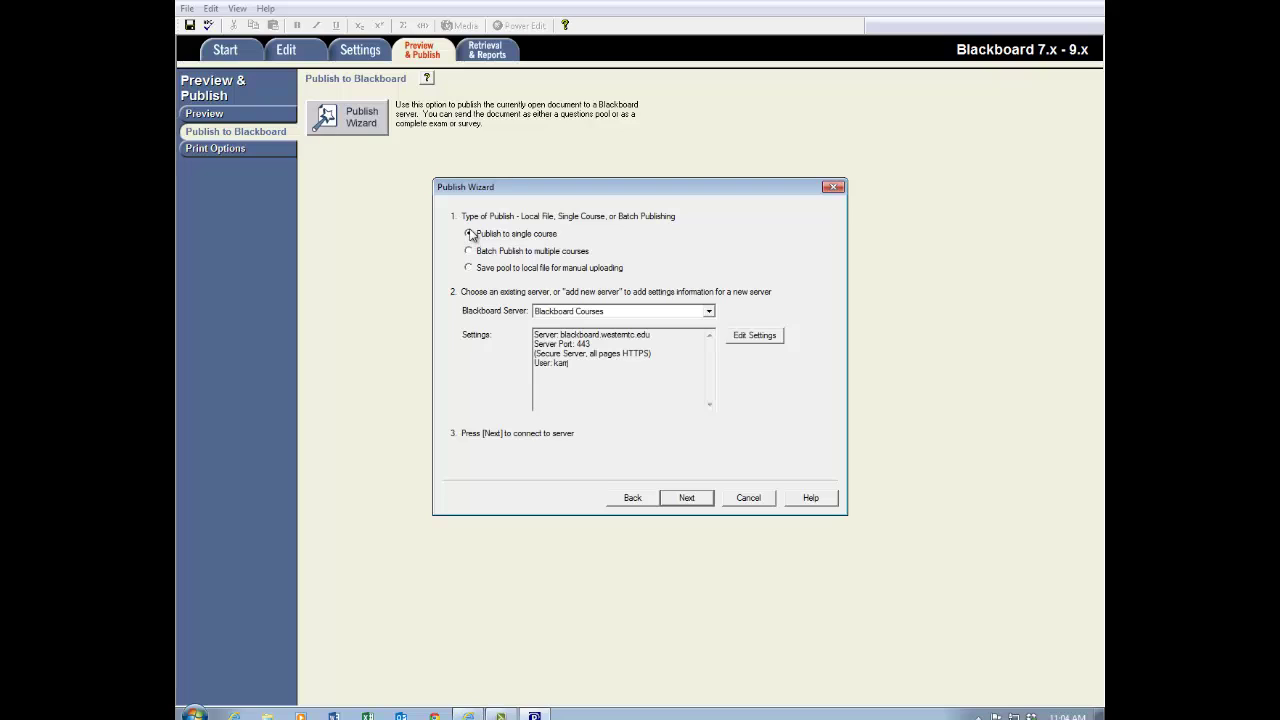
pyautogui.click(686, 498)
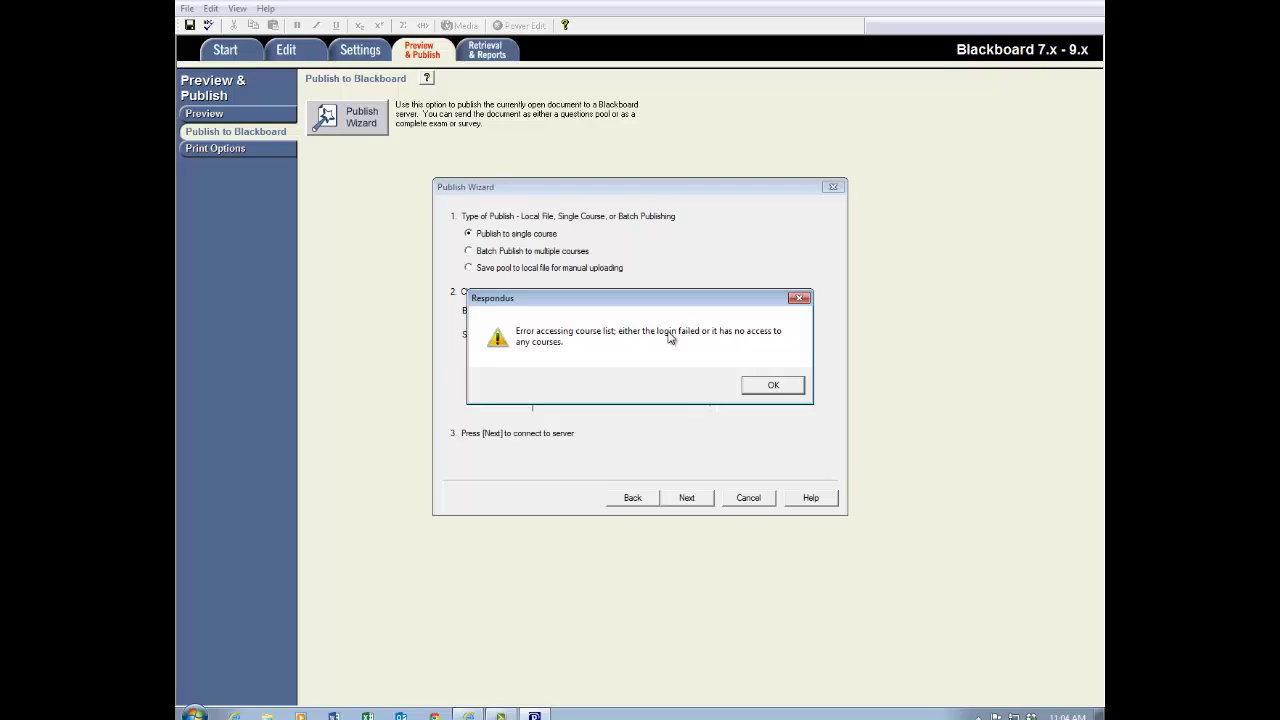
pyautogui.click(786, 390)
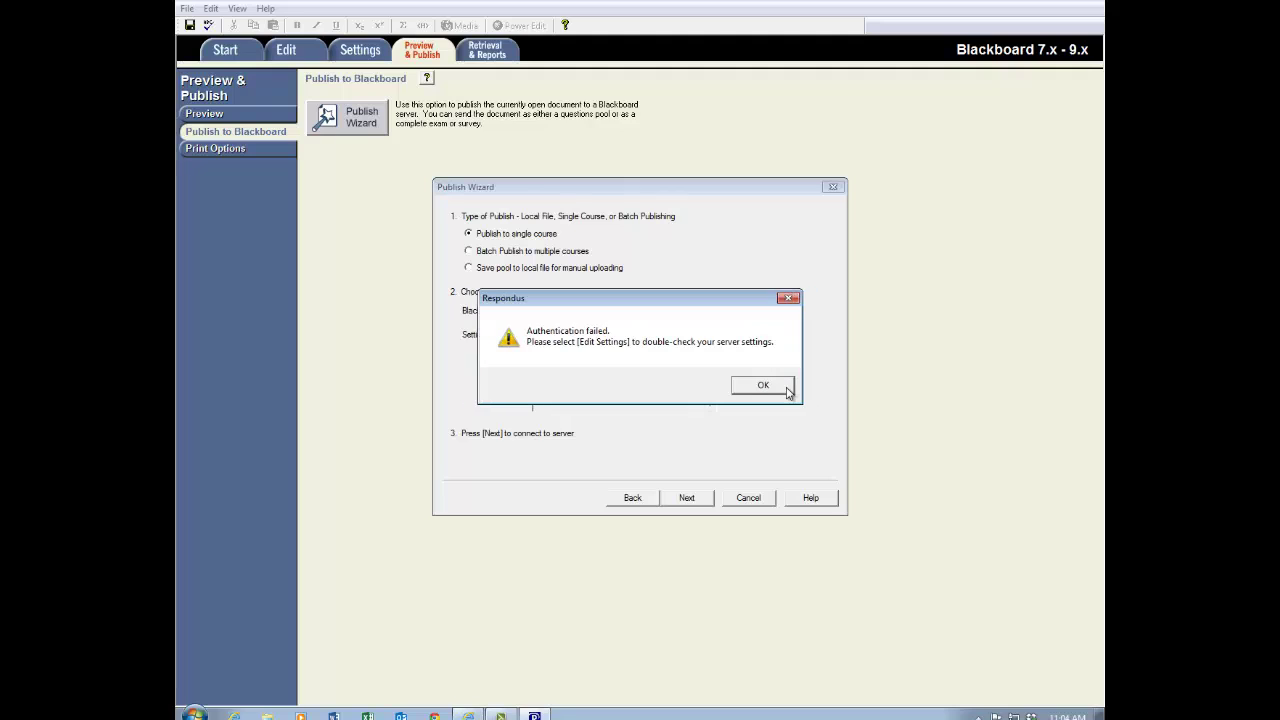
pyautogui.click(781, 390)
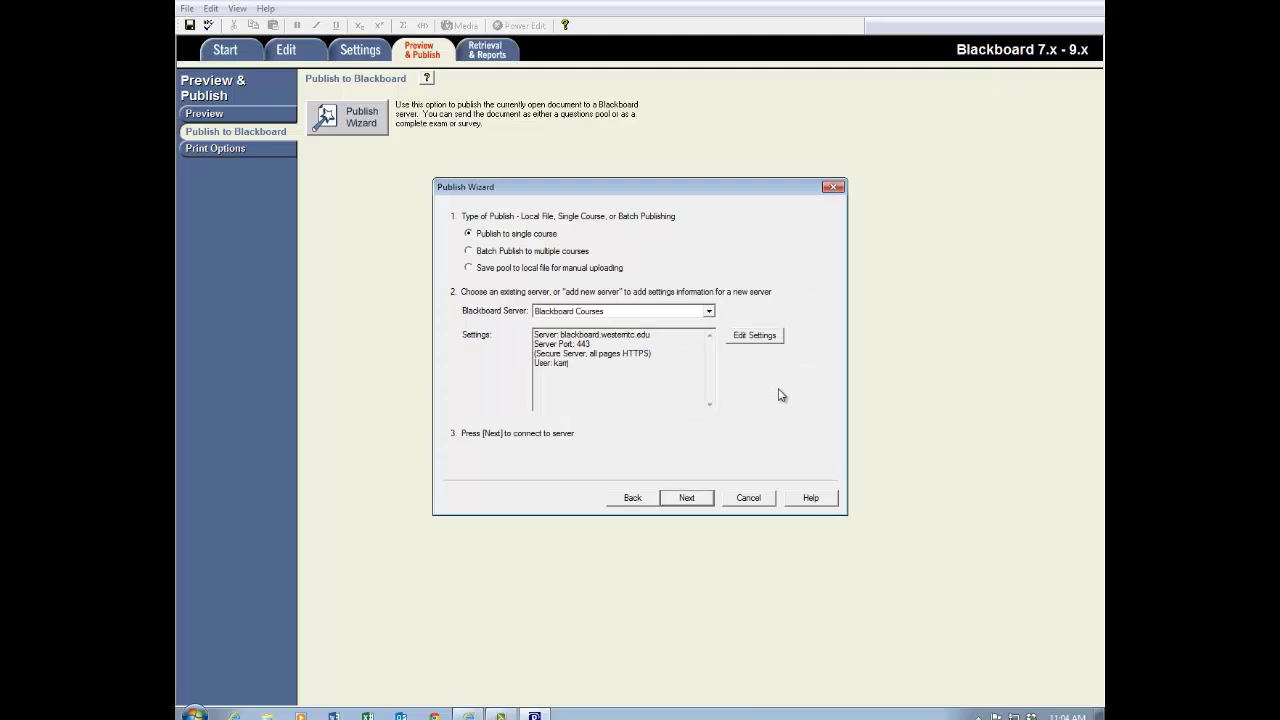
pyautogui.click(751, 337)
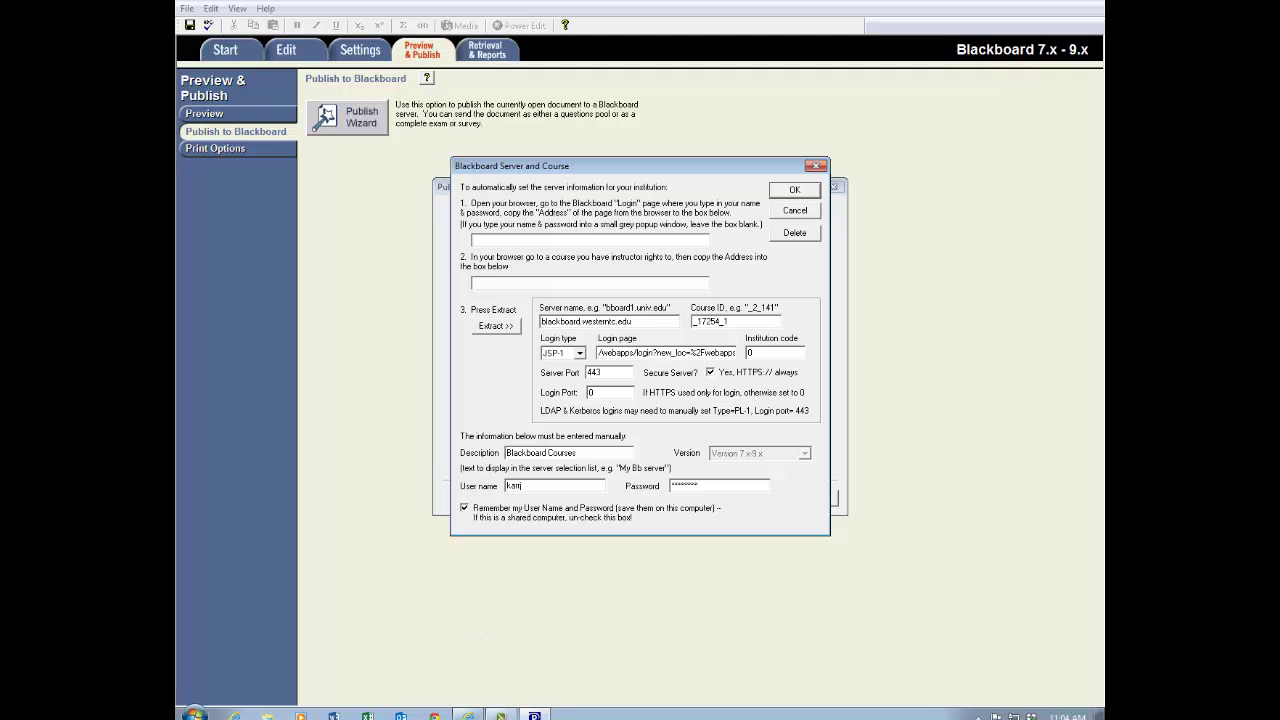
# Step: Copy the Blackboard login page URL into box 1 of the Respondus server settings
pyautogui.click(467, 715)
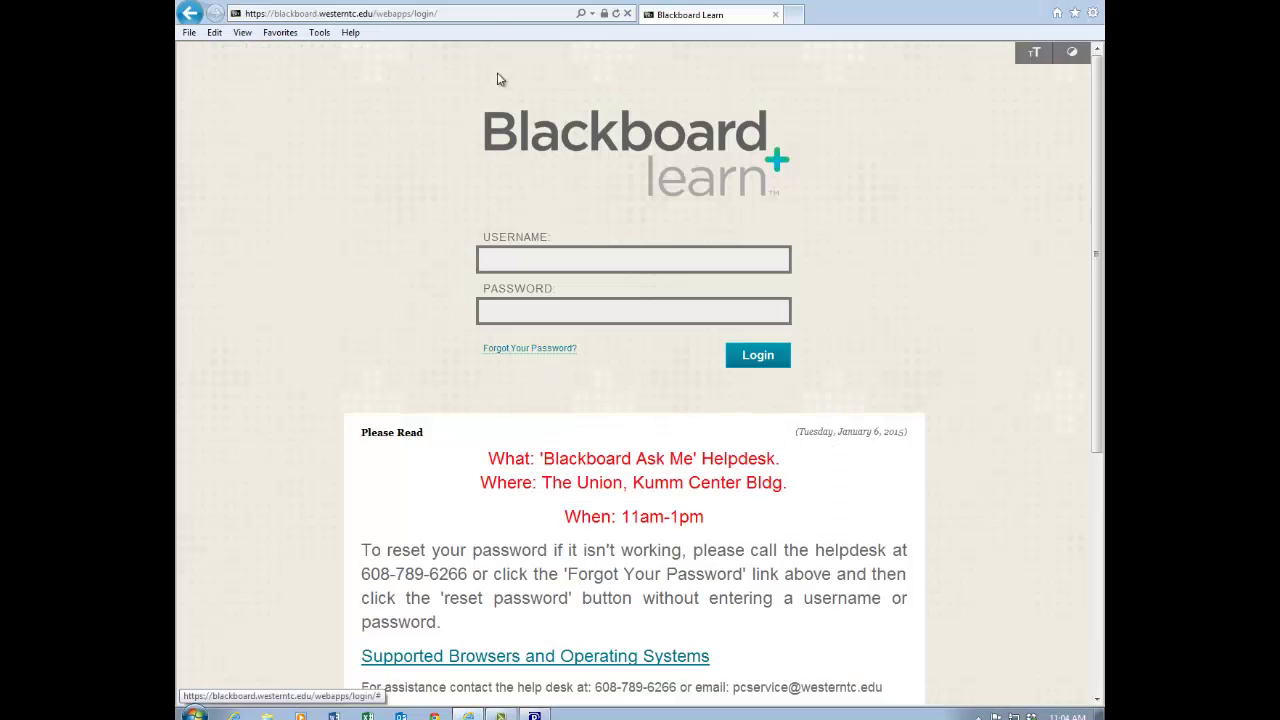
pyautogui.click(478, 12)
pyautogui.hotkey('ctrl', 'c')
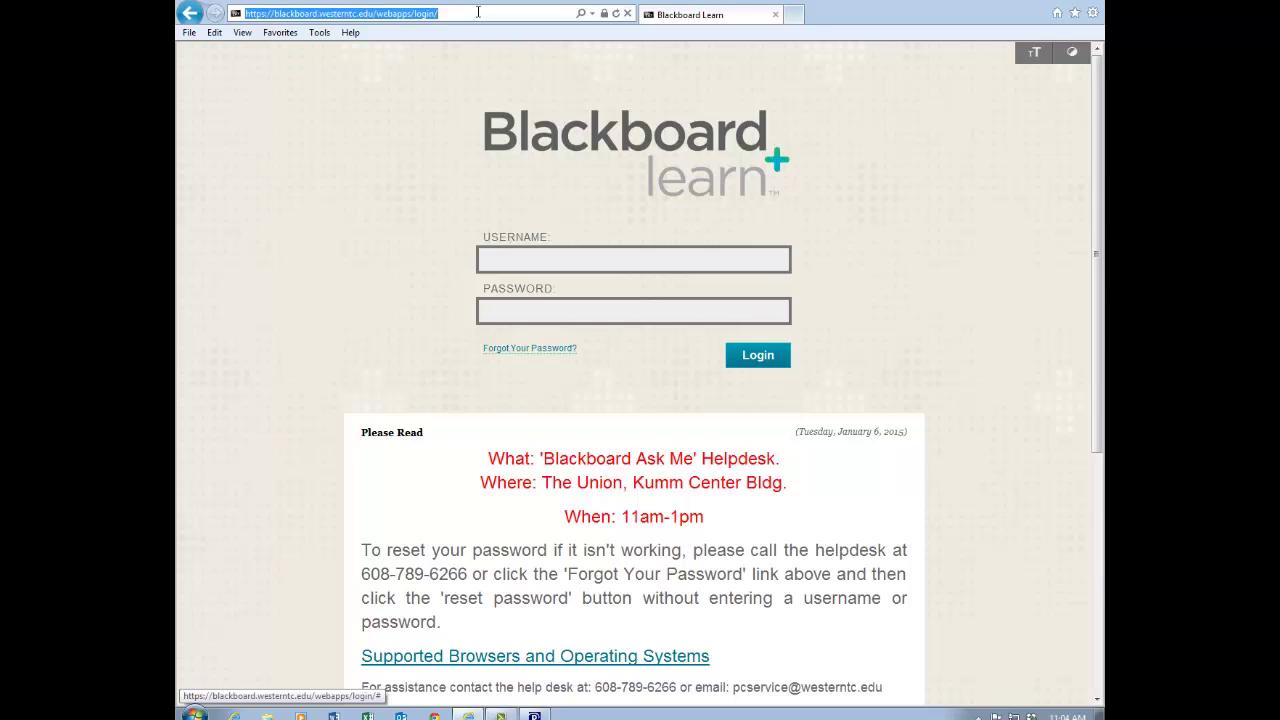
pyautogui.moveTo(467, 714)
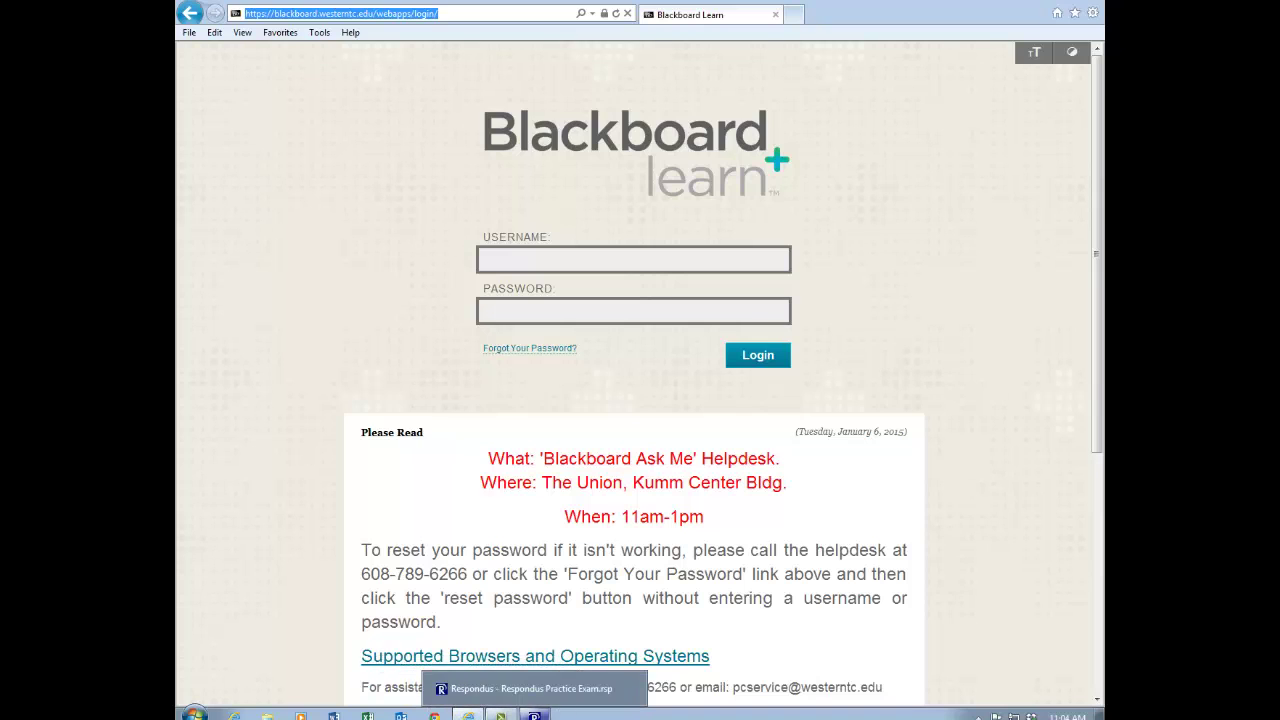
pyautogui.click(500, 714)
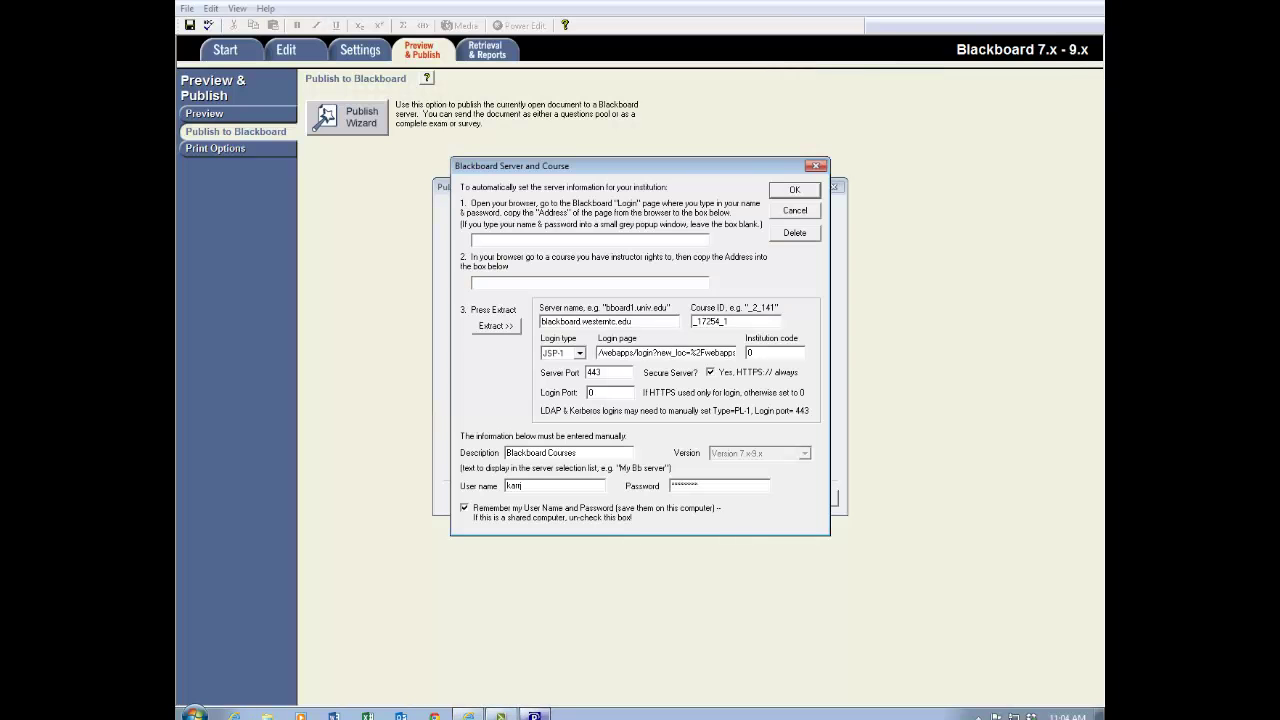
pyautogui.click(503, 240)
pyautogui.hotkey('ctrl', 'v')
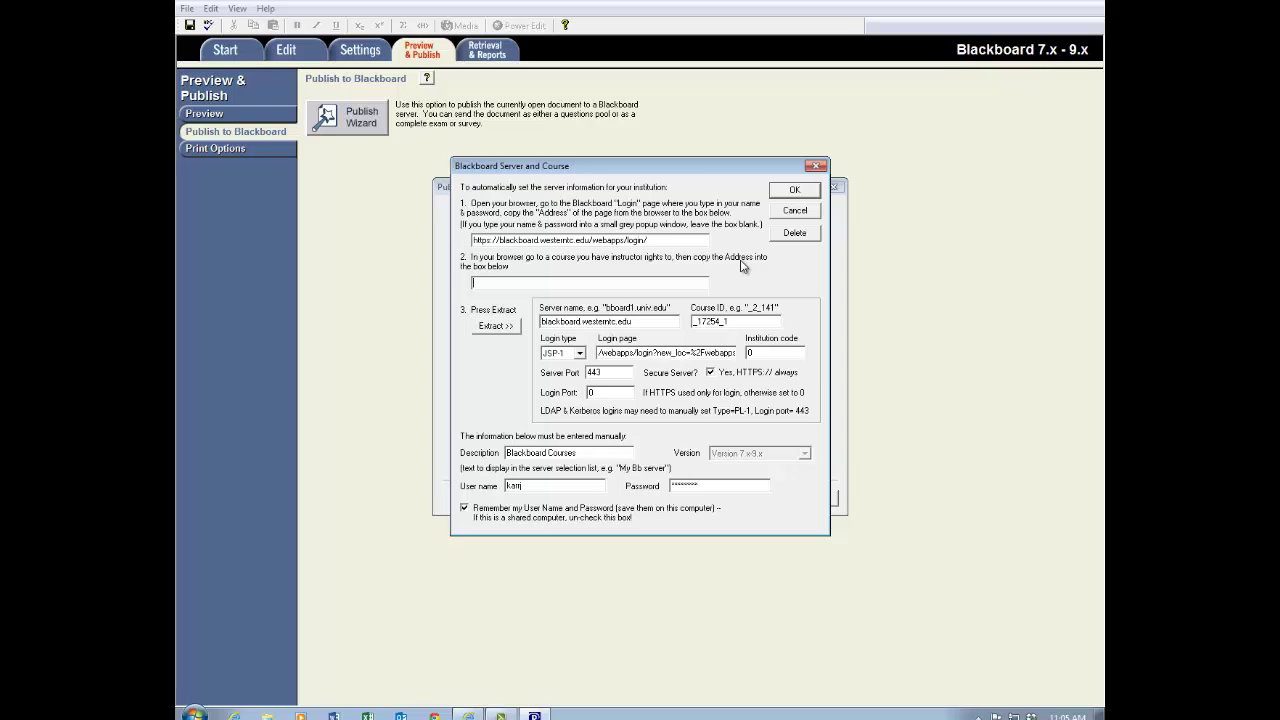
pyautogui.click(468, 714)
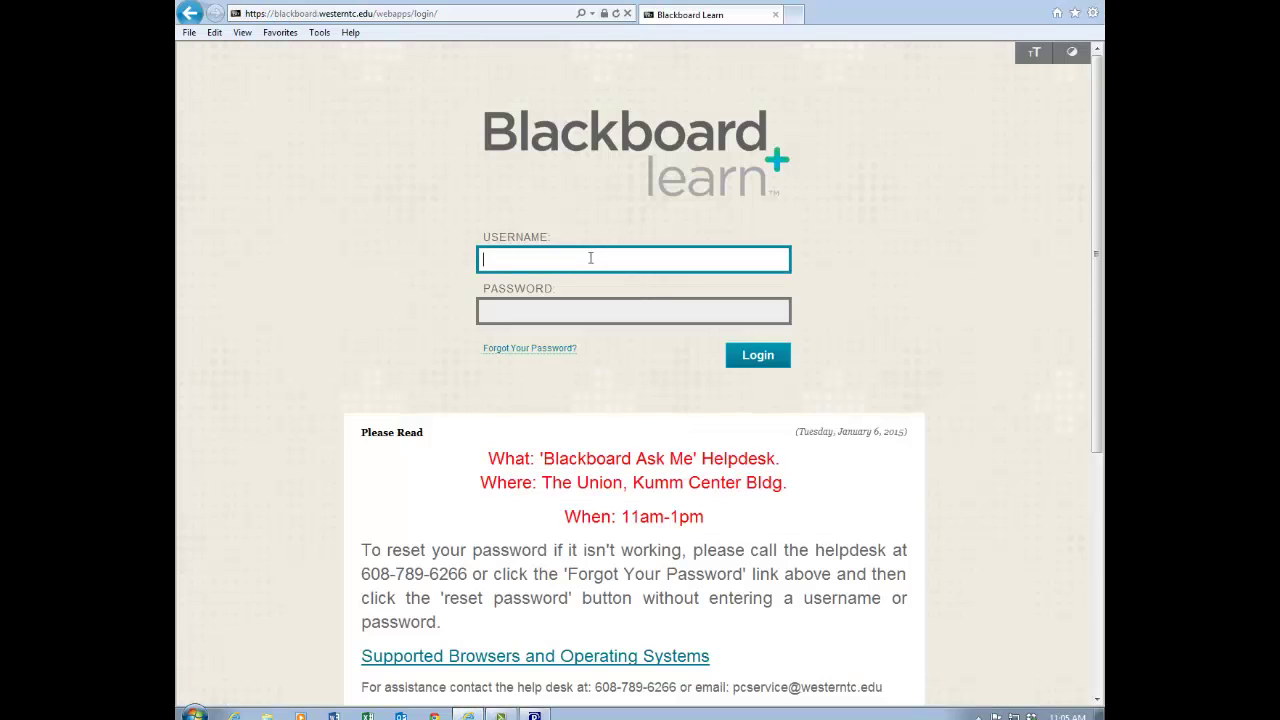
# Step: Log in to Blackboard Learn with the instructor's username and password
pyautogui.write('karrj')
pyautogui.press('Tab')
pyautogui.write('••')
pyautogui.press('BackSpace')
pyautogui.press('BackSpace')
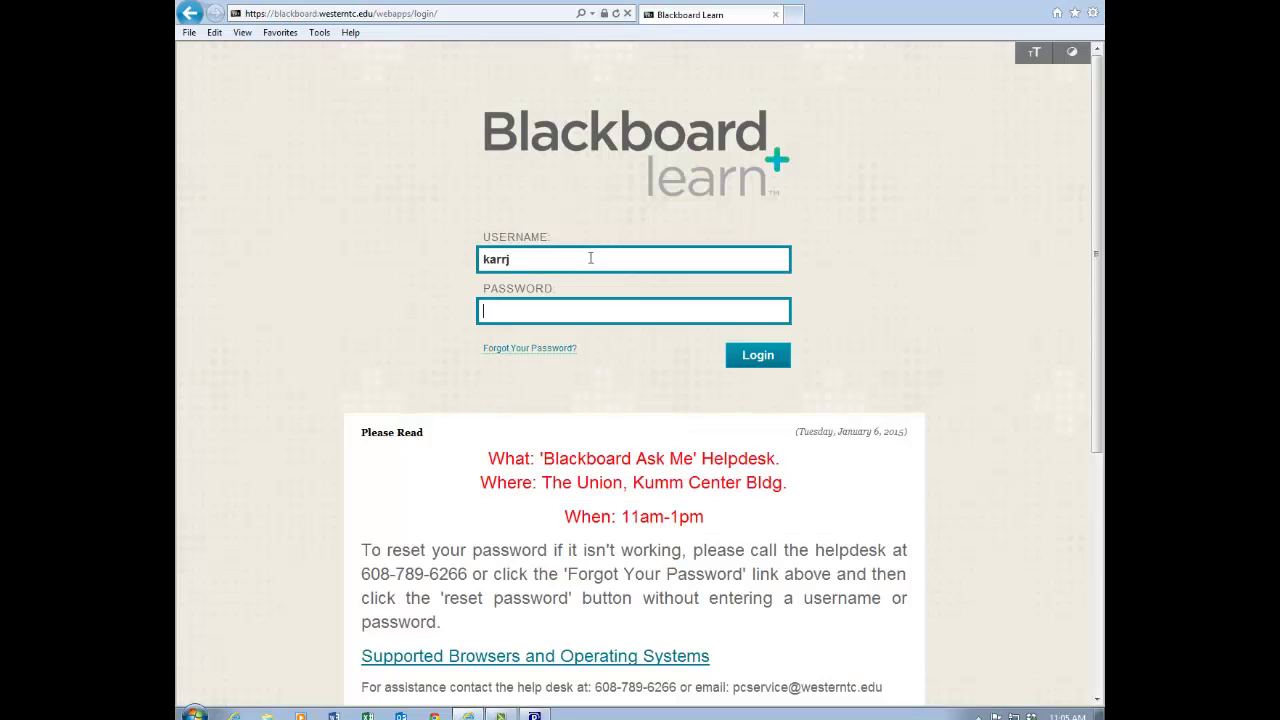
pyautogui.write('•••••••••••')
pyautogui.press('Return')
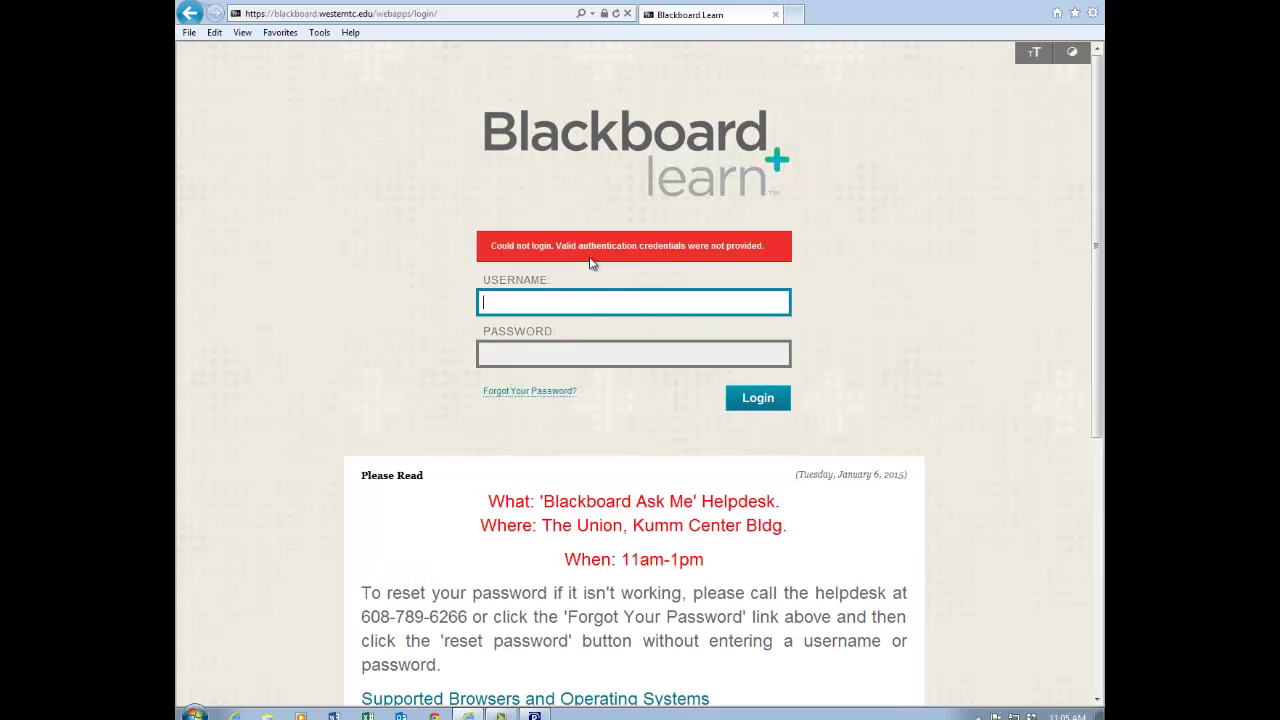
pyautogui.write('karrj')
pyautogui.press('BackSpace')
pyautogui.press('BackSpace')
pyautogui.press('BackSpace')
pyautogui.press('BackSpace')
pyautogui.press('BackSpace')
pyautogui.write('karrj')
pyautogui.press('Tab')
pyautogui.write('•••••••••')
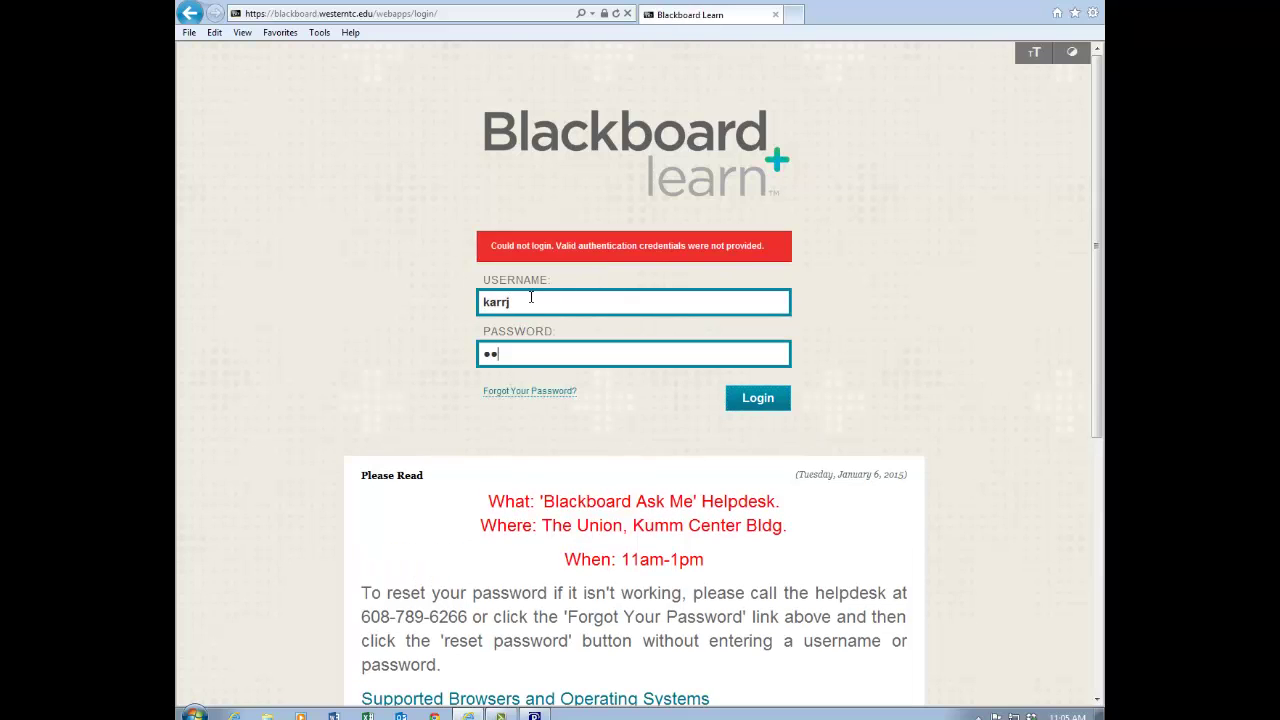
pyautogui.click(730, 398)
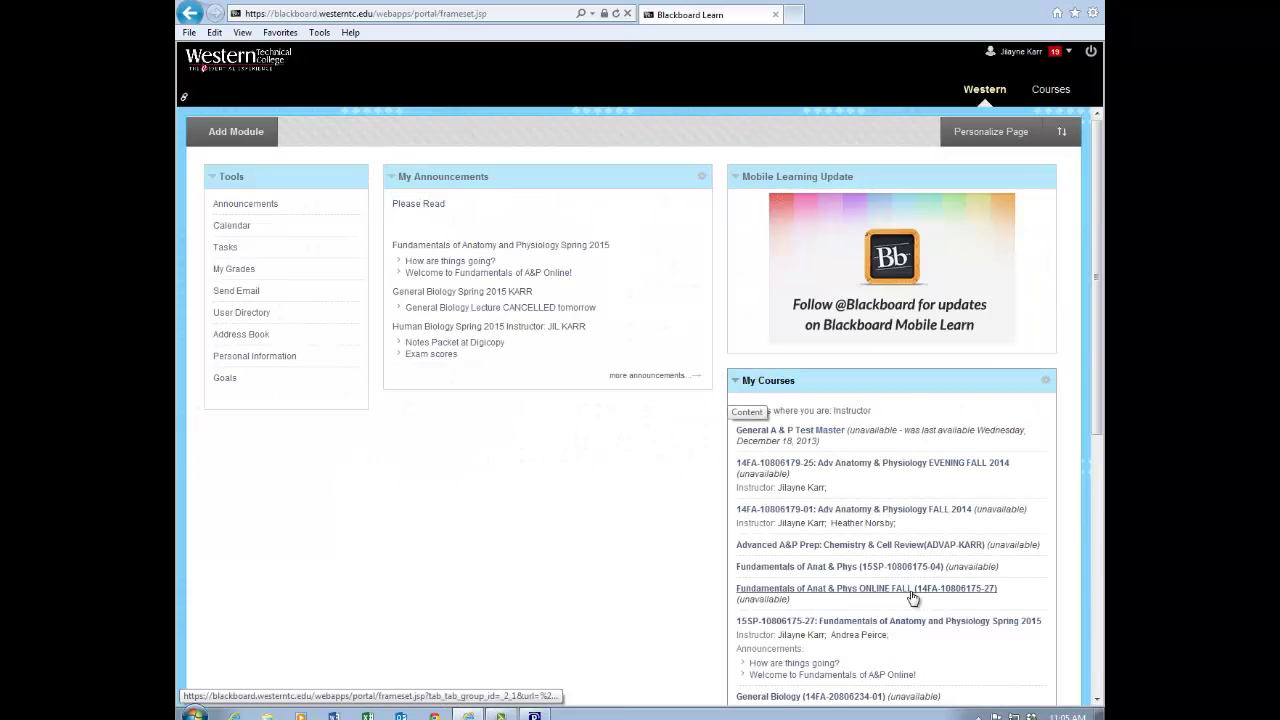
# Step: Open the Human Biology Spring 2015 course, copy its page address, and return to Respondus
pyautogui.scroll(-3, 912, 598)
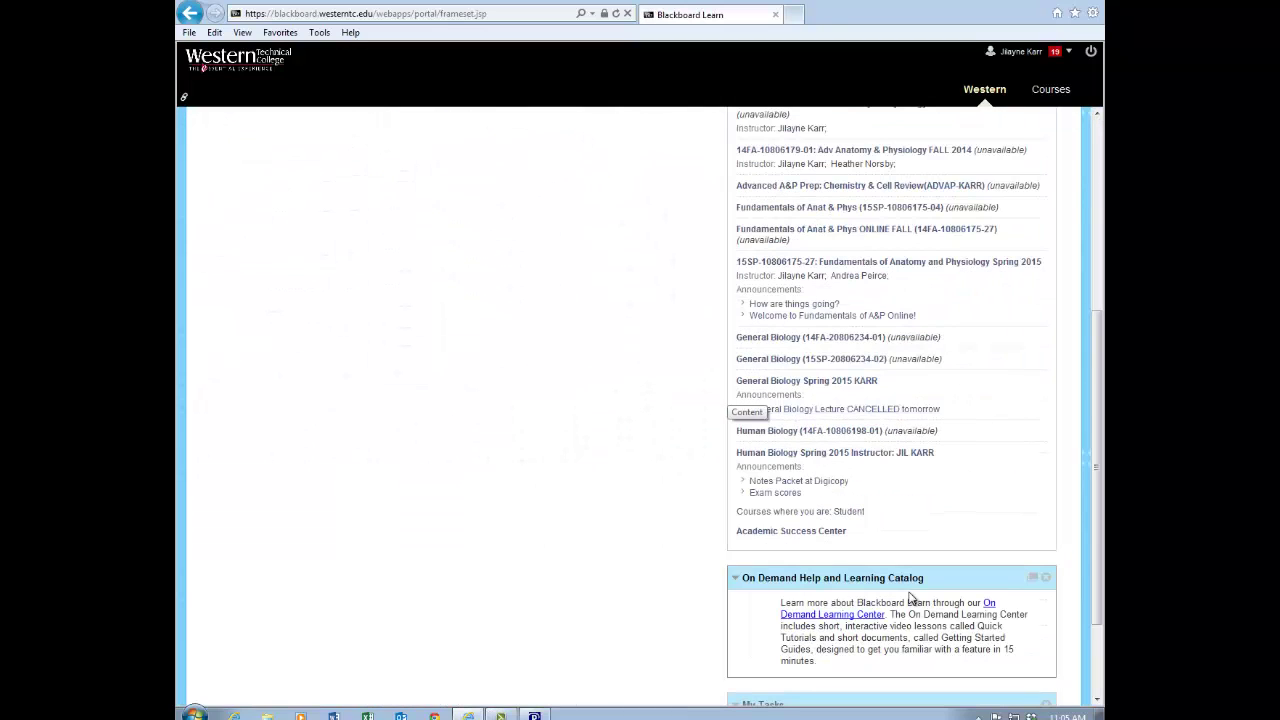
pyautogui.click(812, 453)
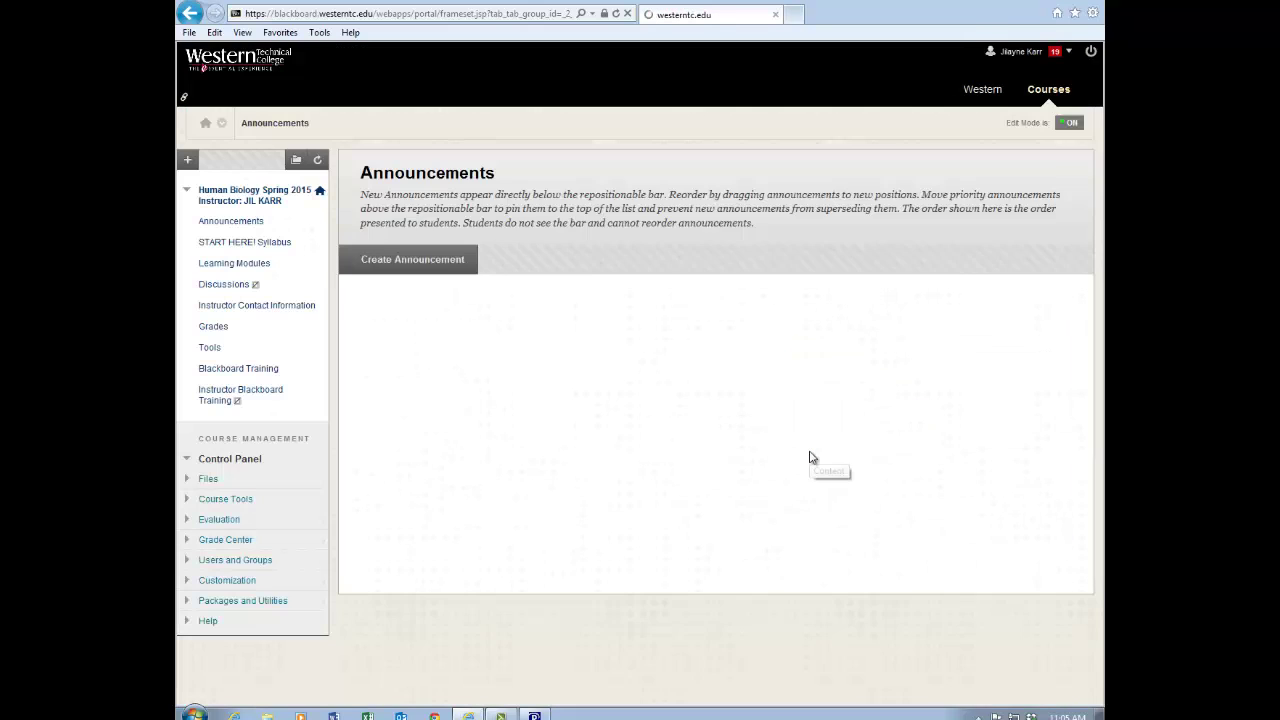
pyautogui.click(424, 14)
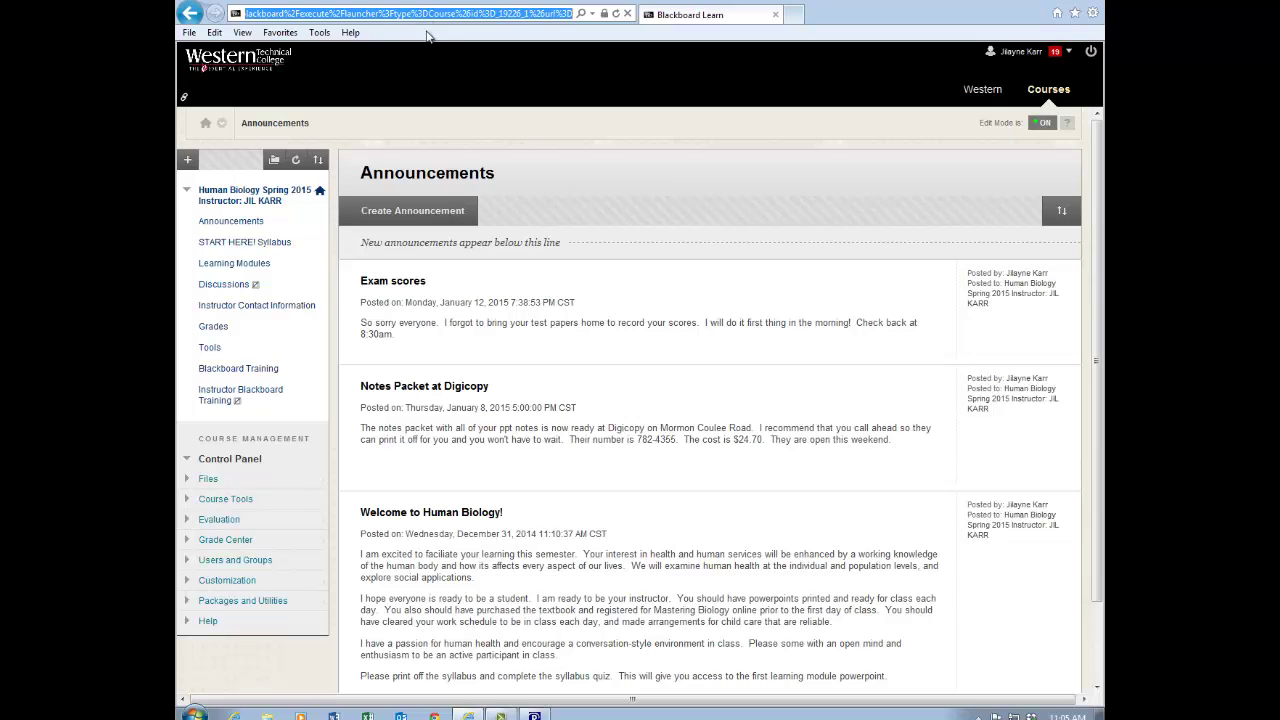
pyautogui.click(536, 716)
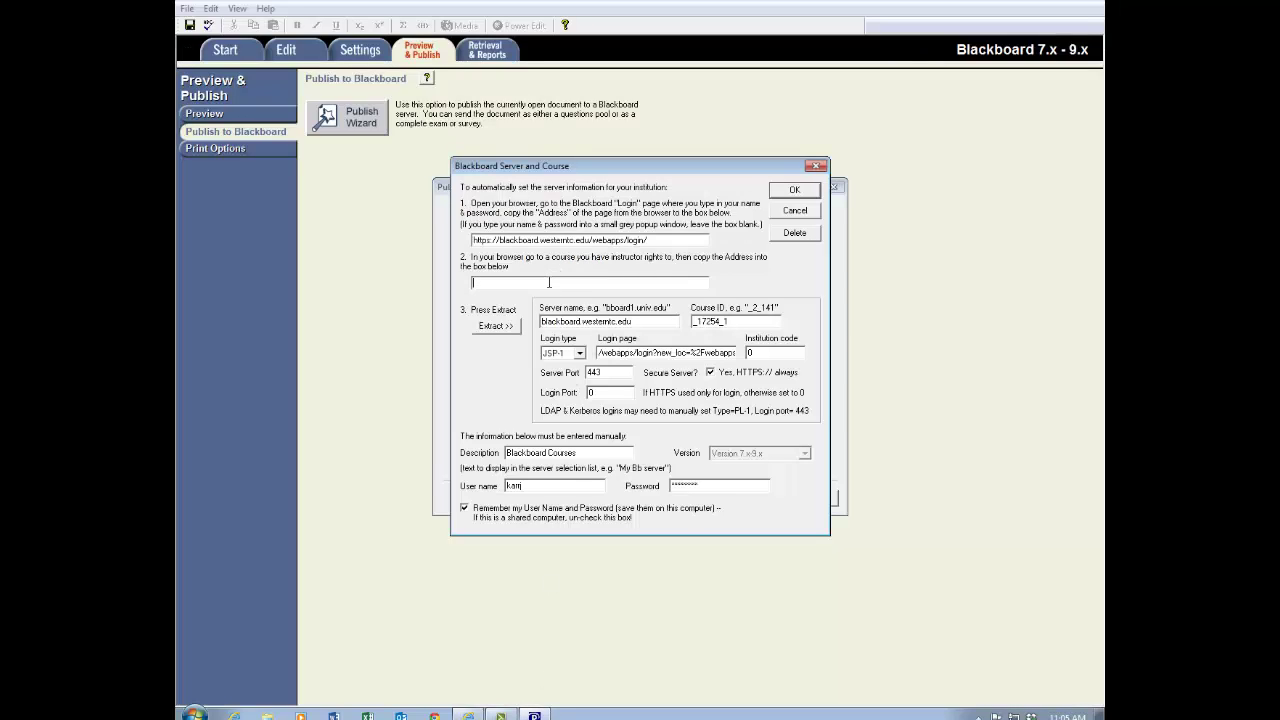
# Step: Paste the blackboard.westernmc.edu course address, re-enter the account password, and save the server settings
pyautogui.hotkey('ctrl', 'v')
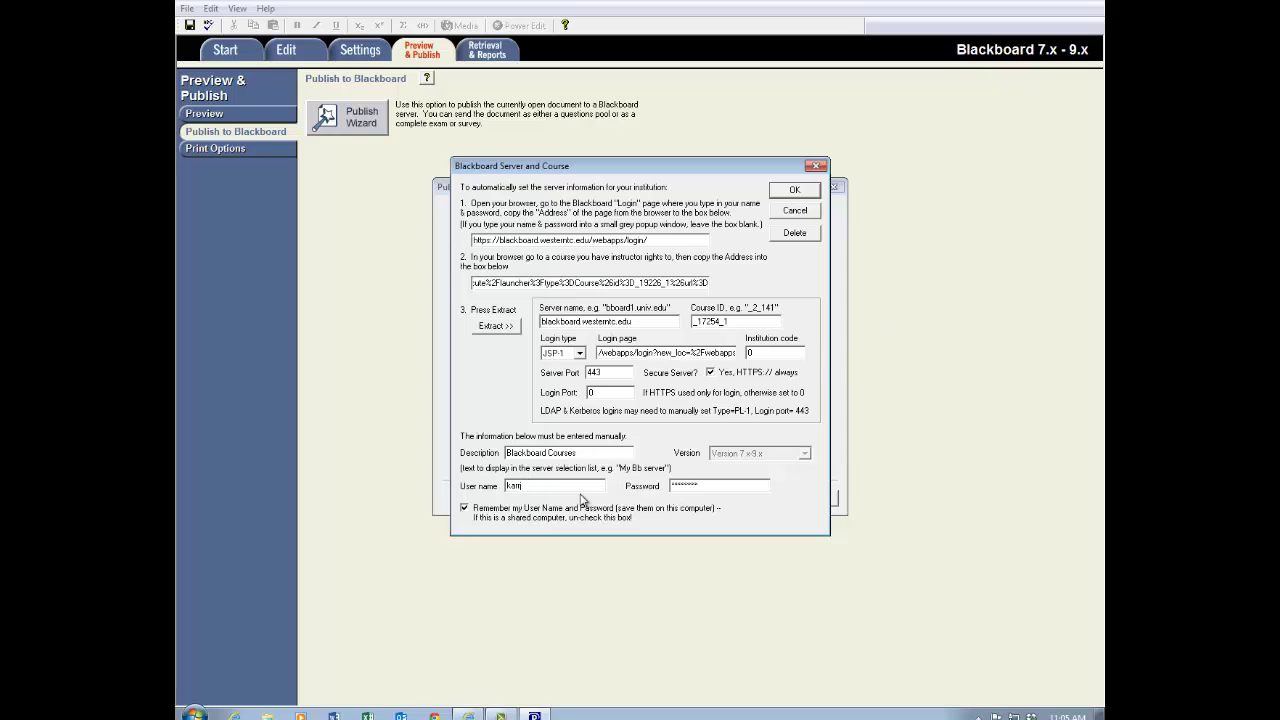
pyautogui.click(699, 483)
pyautogui.write('******')
pyautogui.click(792, 192)
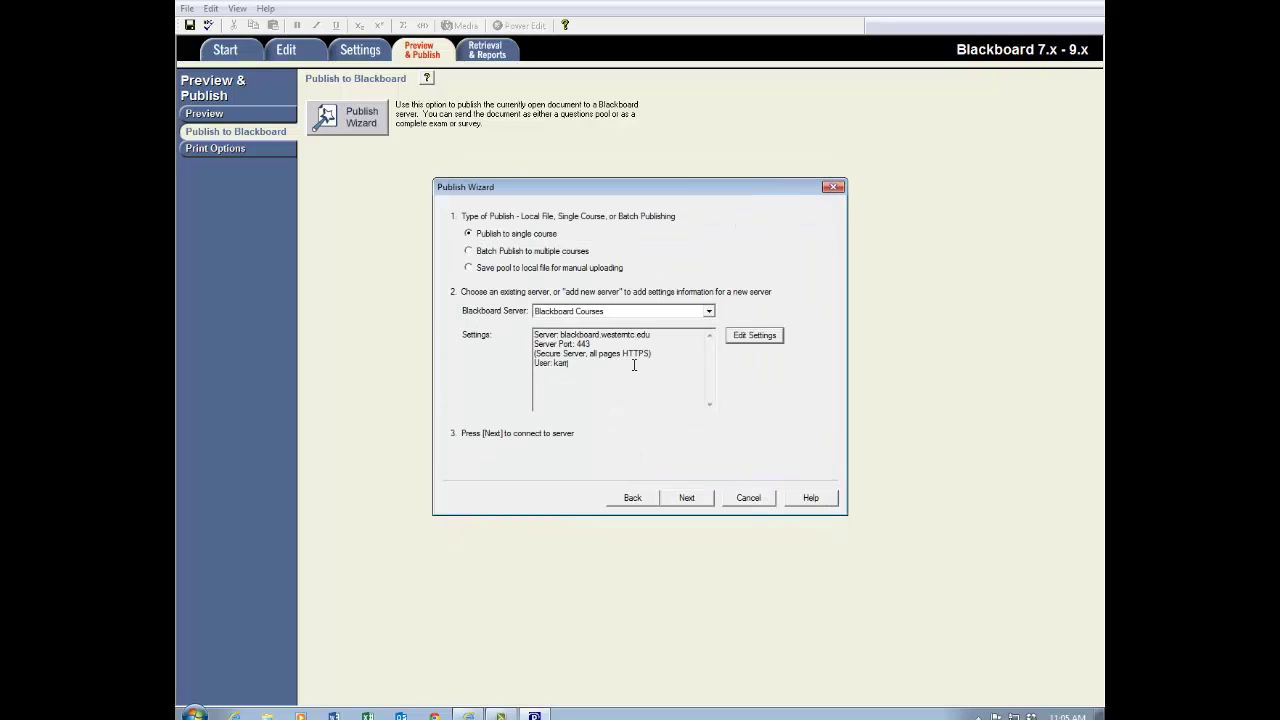
# Step: Publish to the Human Biology Spring 2015 course as a newly created exam
pyautogui.click(685, 498)
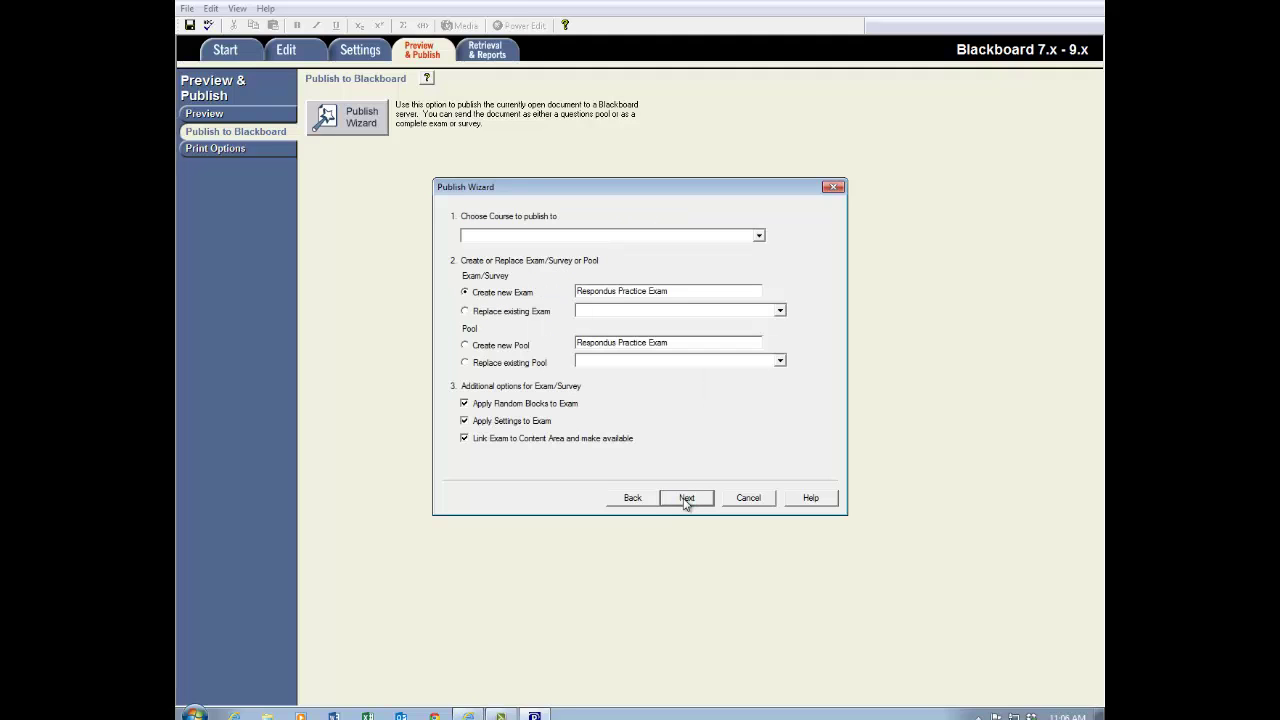
pyautogui.click(759, 236)
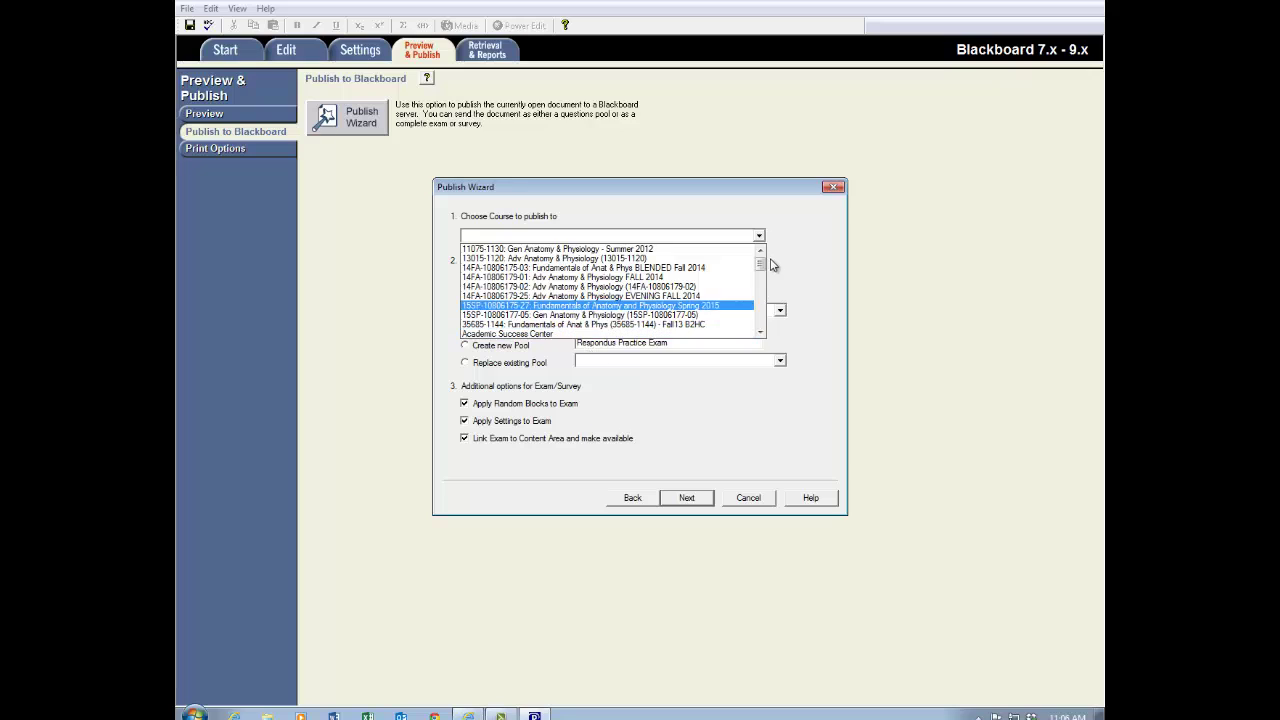
pyautogui.click(760, 328)
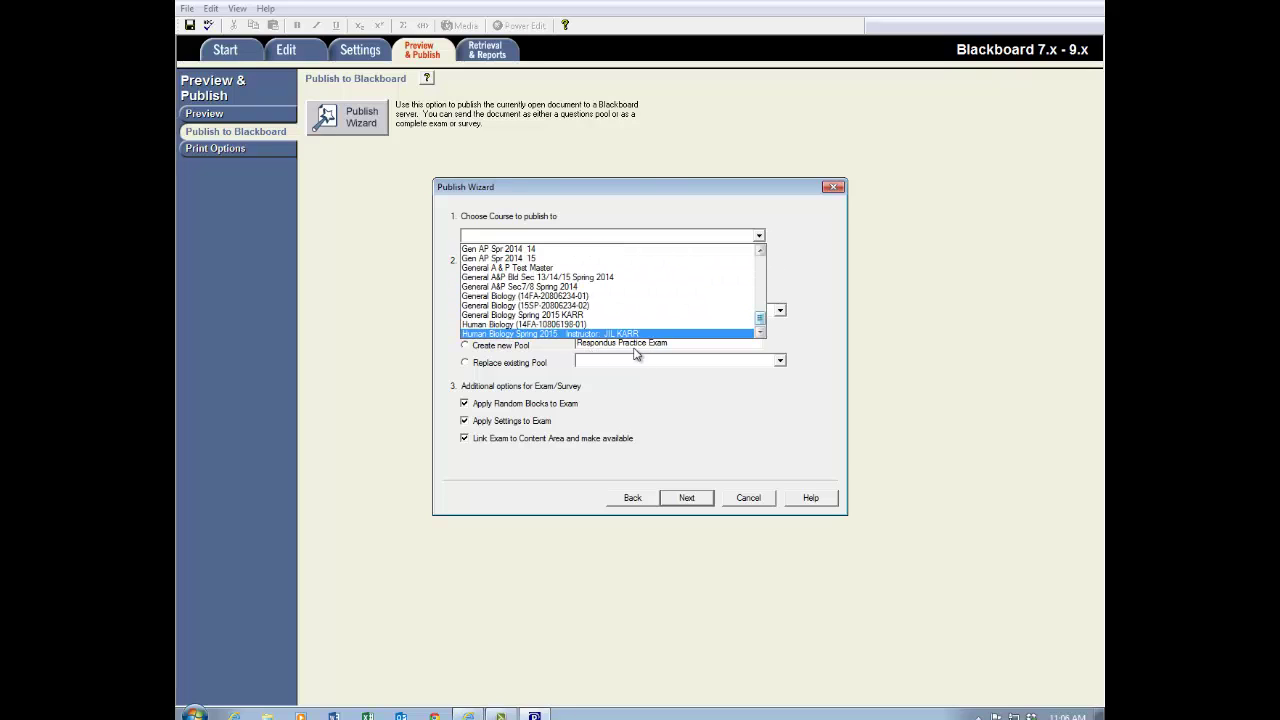
pyautogui.click(578, 334)
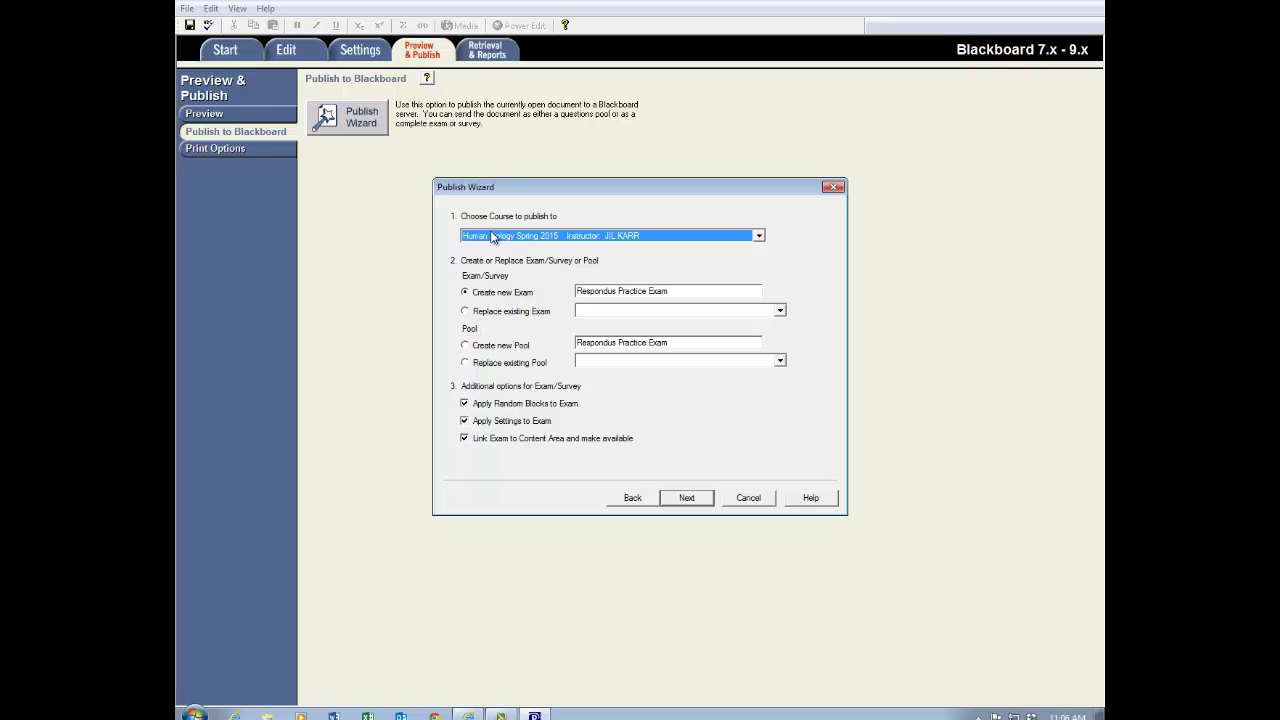
pyautogui.click(464, 404)
pyautogui.click(684, 501)
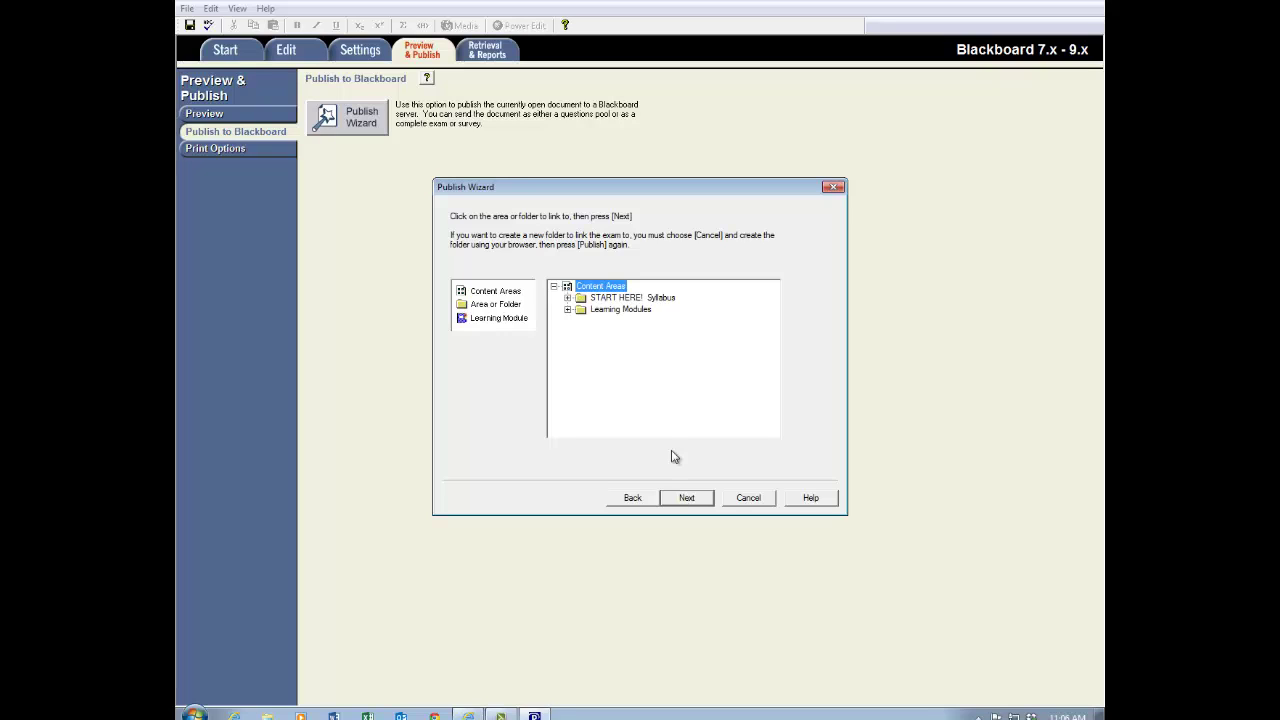
# Step: Link the exam under Module 1: Intro to Human Biology, publish it, and return to Blackboard
pyautogui.click(567, 310)
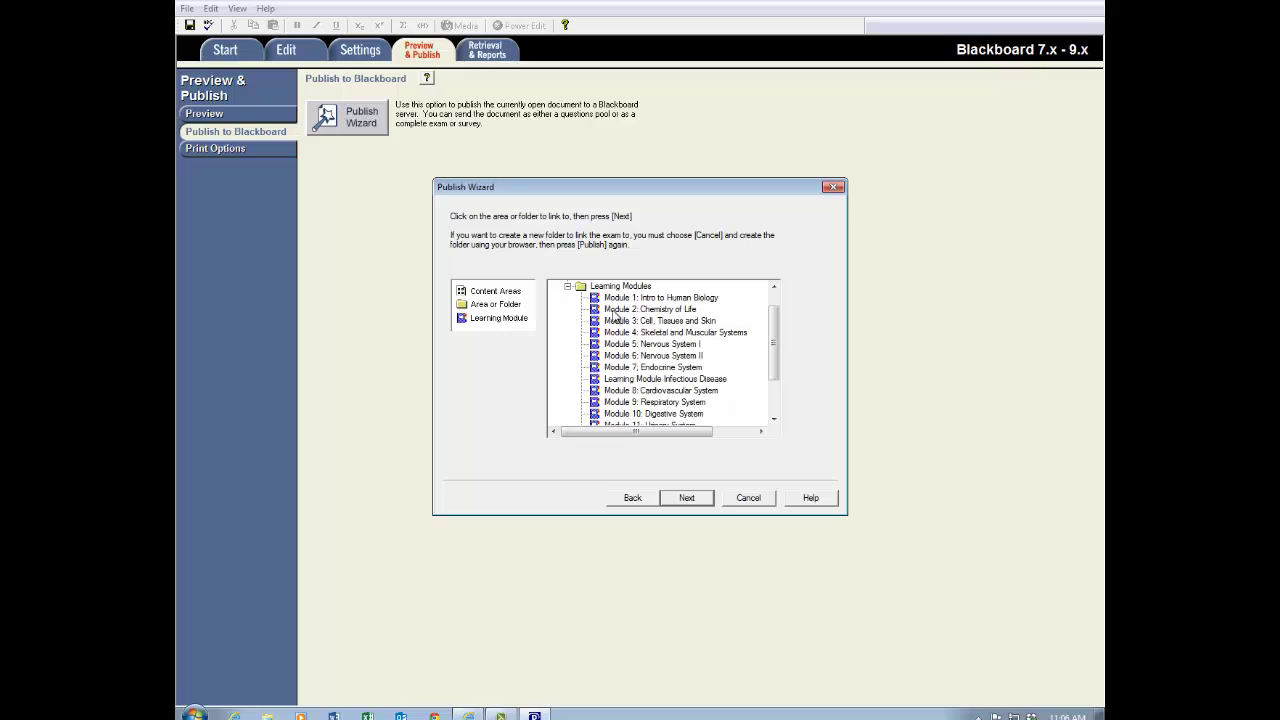
pyautogui.moveTo(777, 334); pyautogui.dragTo(778, 314)
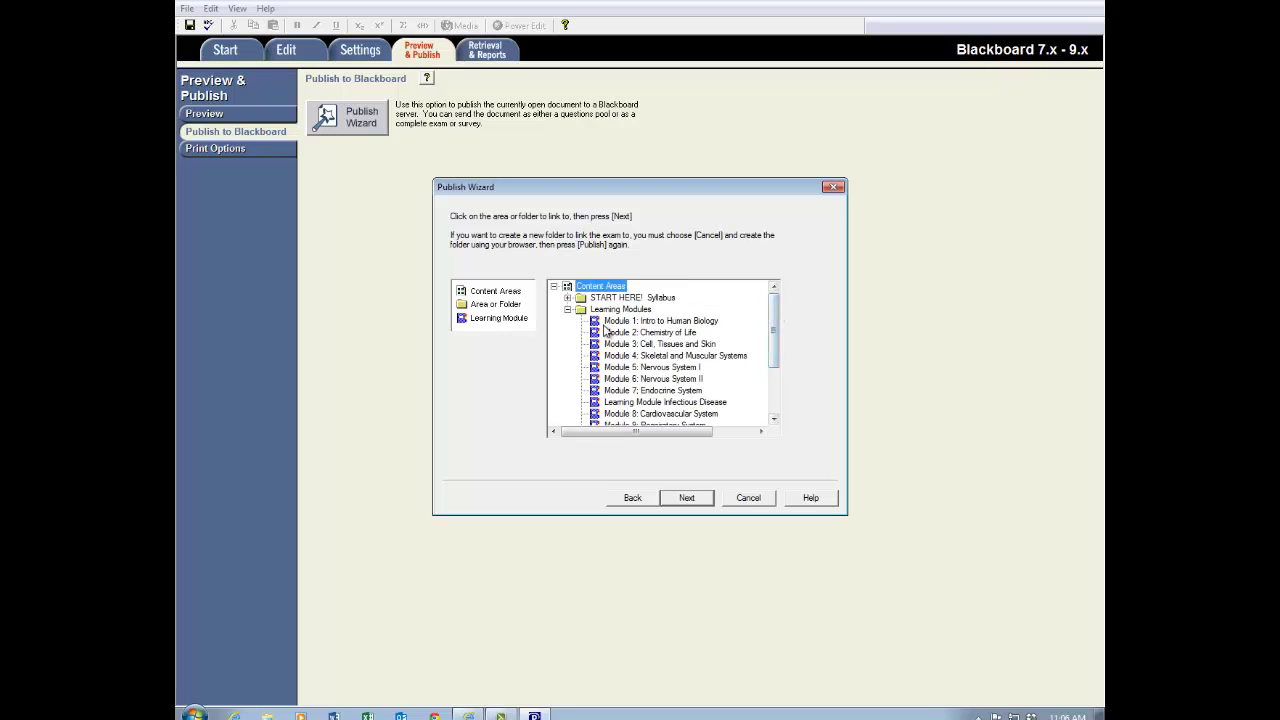
pyautogui.click(627, 321)
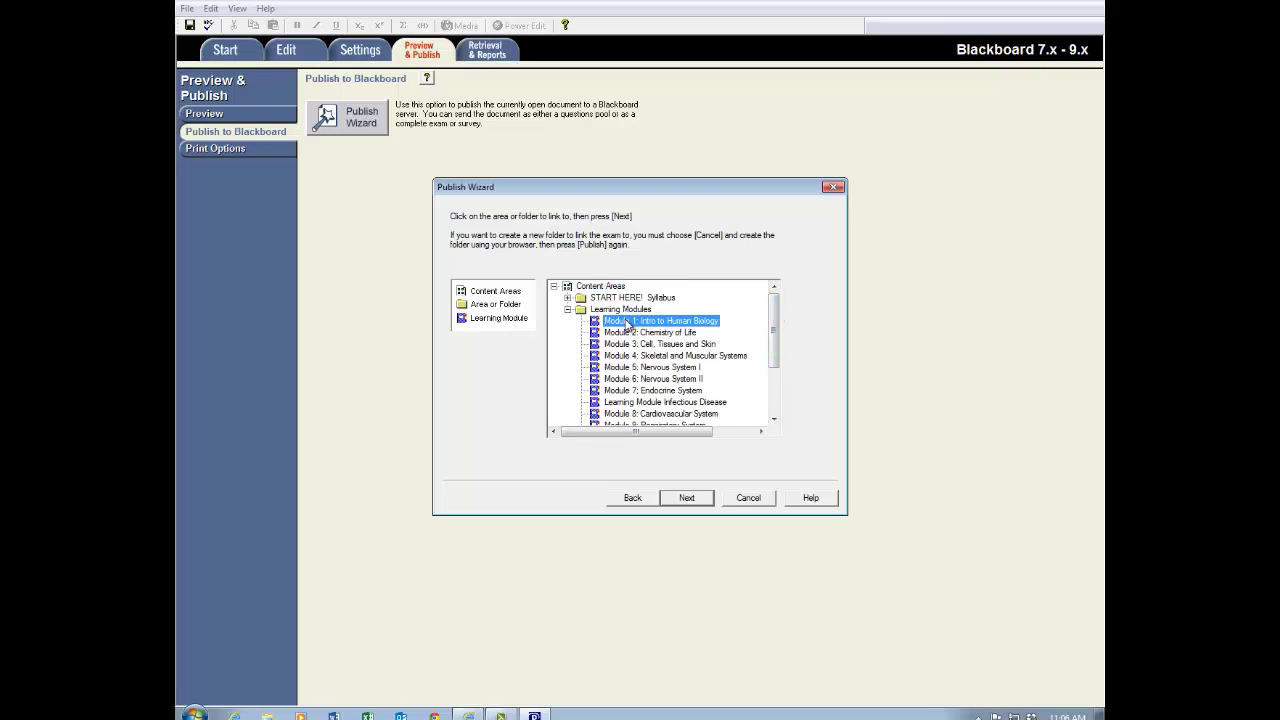
pyautogui.click(684, 498)
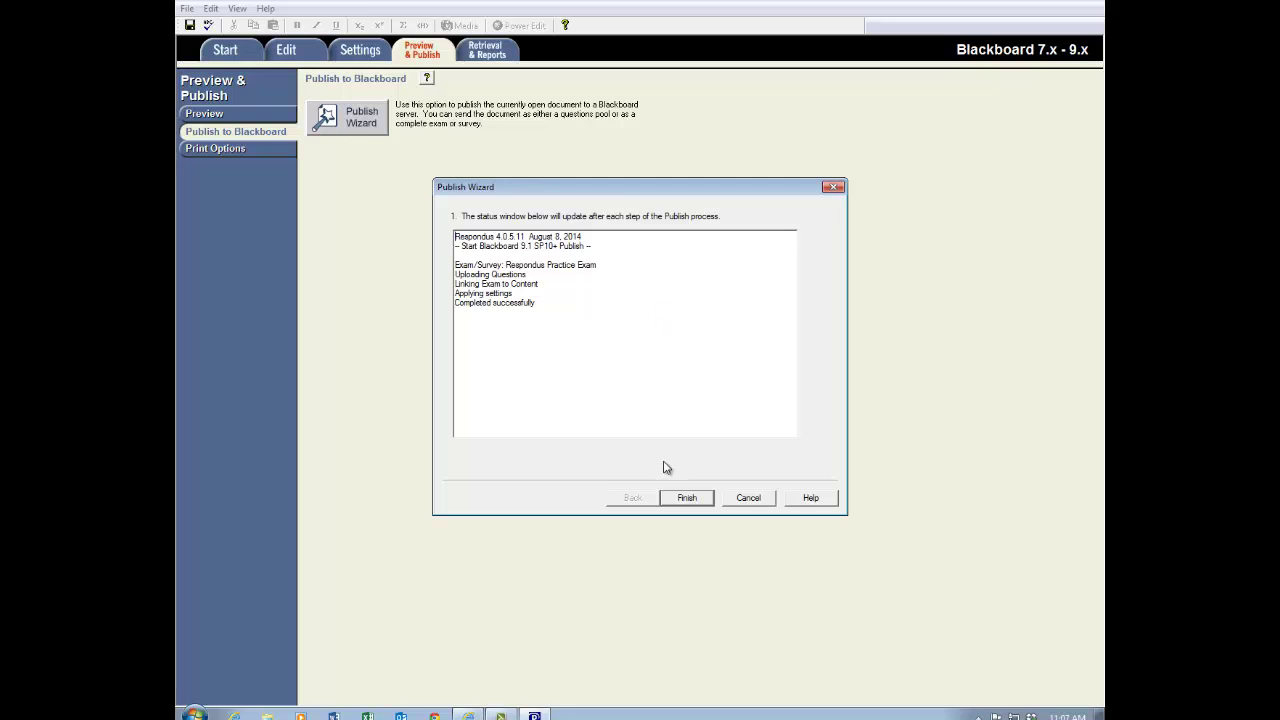
pyautogui.click(679, 500)
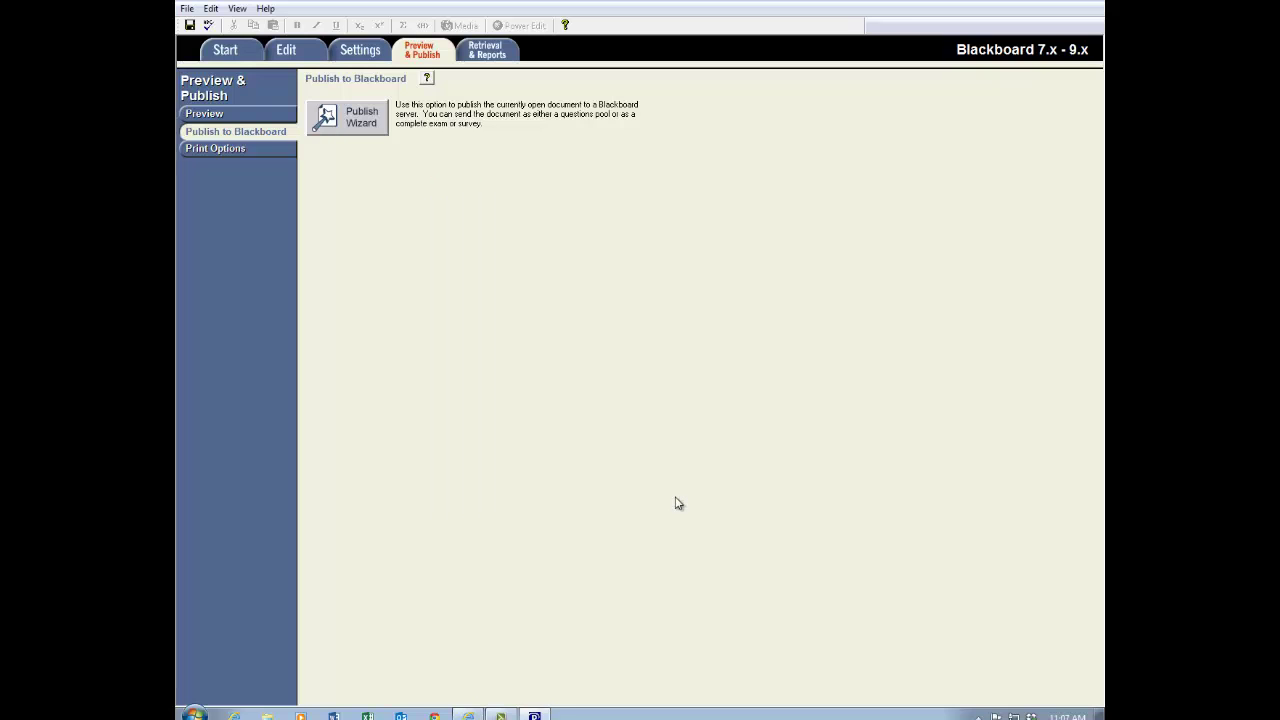
pyautogui.click(470, 714)
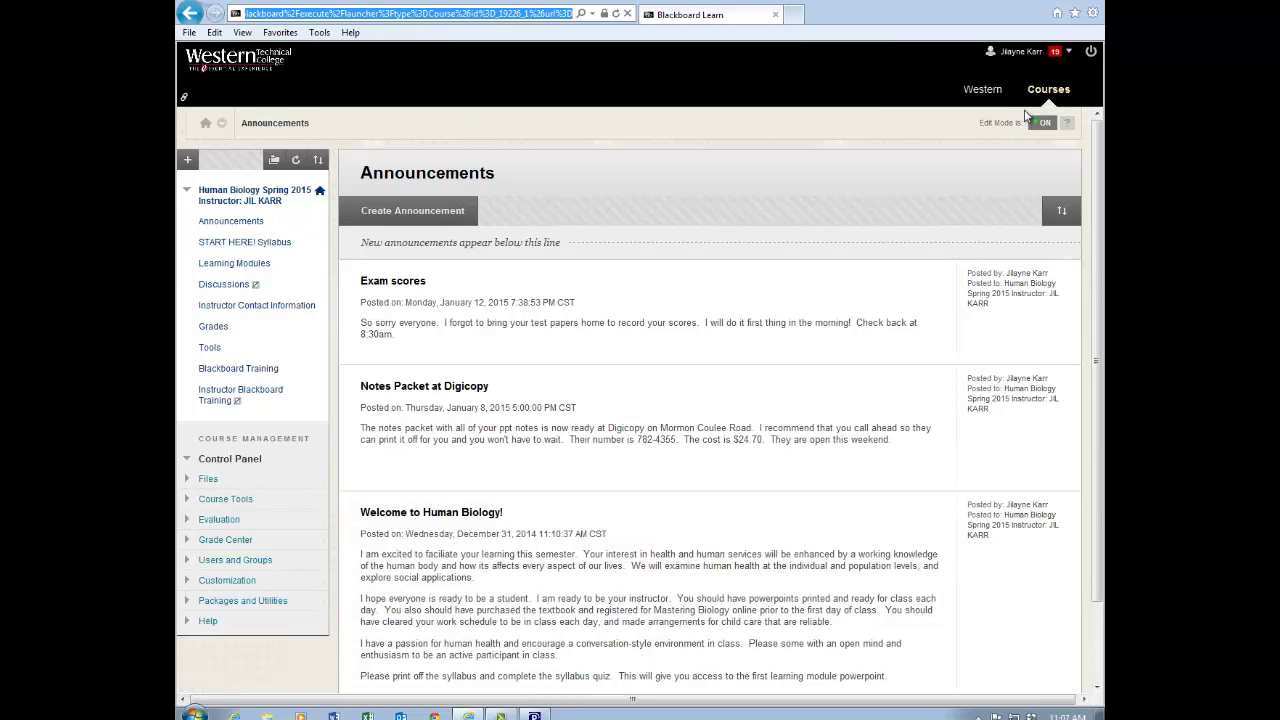
# Step: Go to Human Biology Spring 2015 > Learning Modules > Module 1 and edit the exam's test options
pyautogui.click(983, 92)
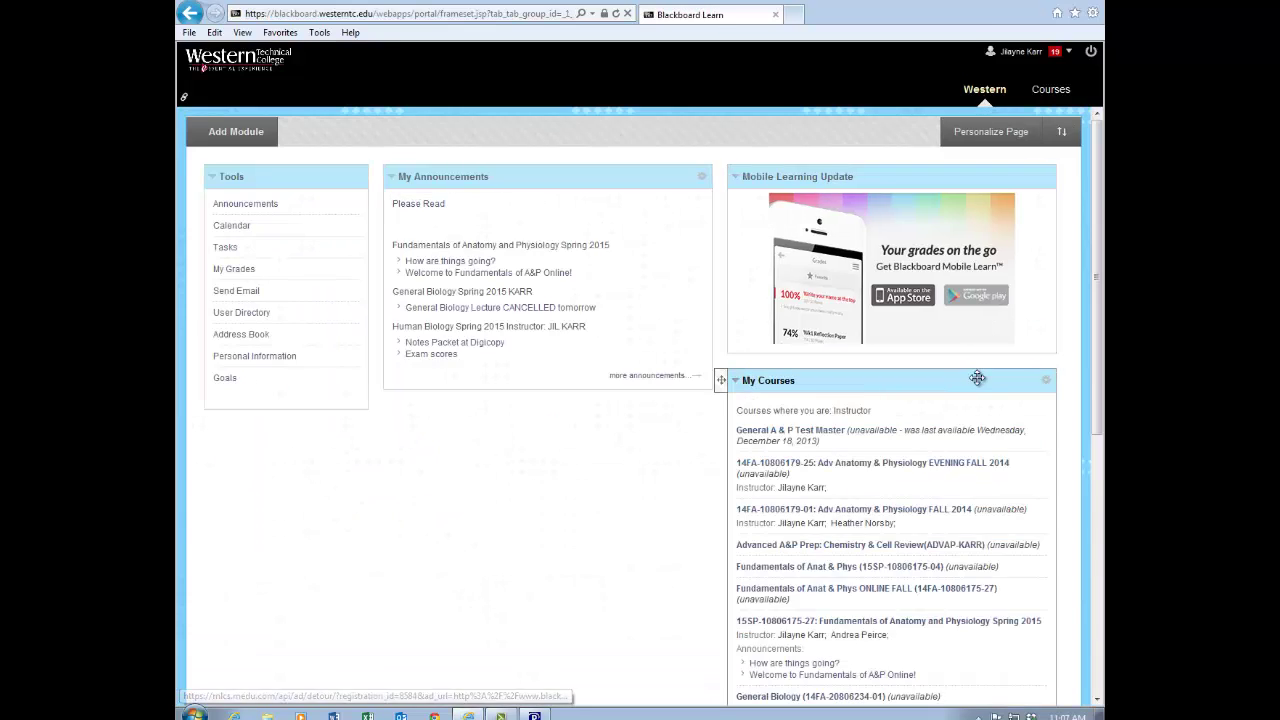
pyautogui.scroll(-4, 926, 571)
pyautogui.click(877, 462)
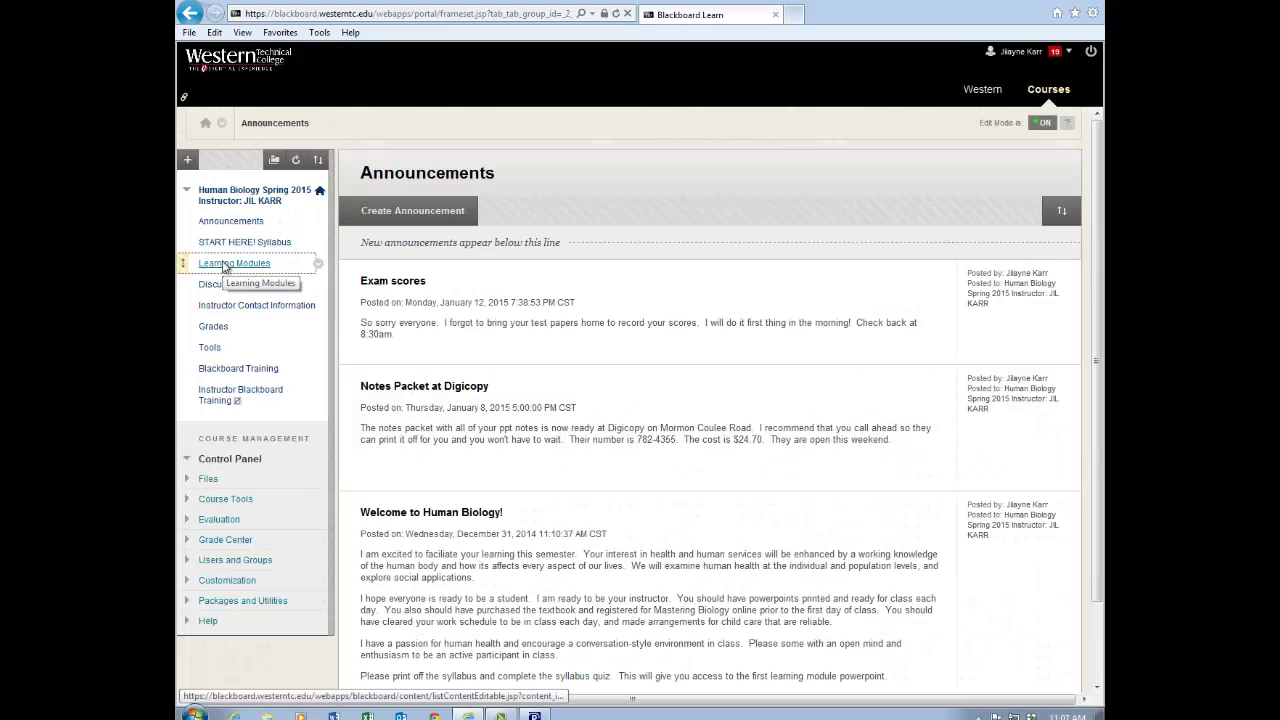
pyautogui.click(225, 265)
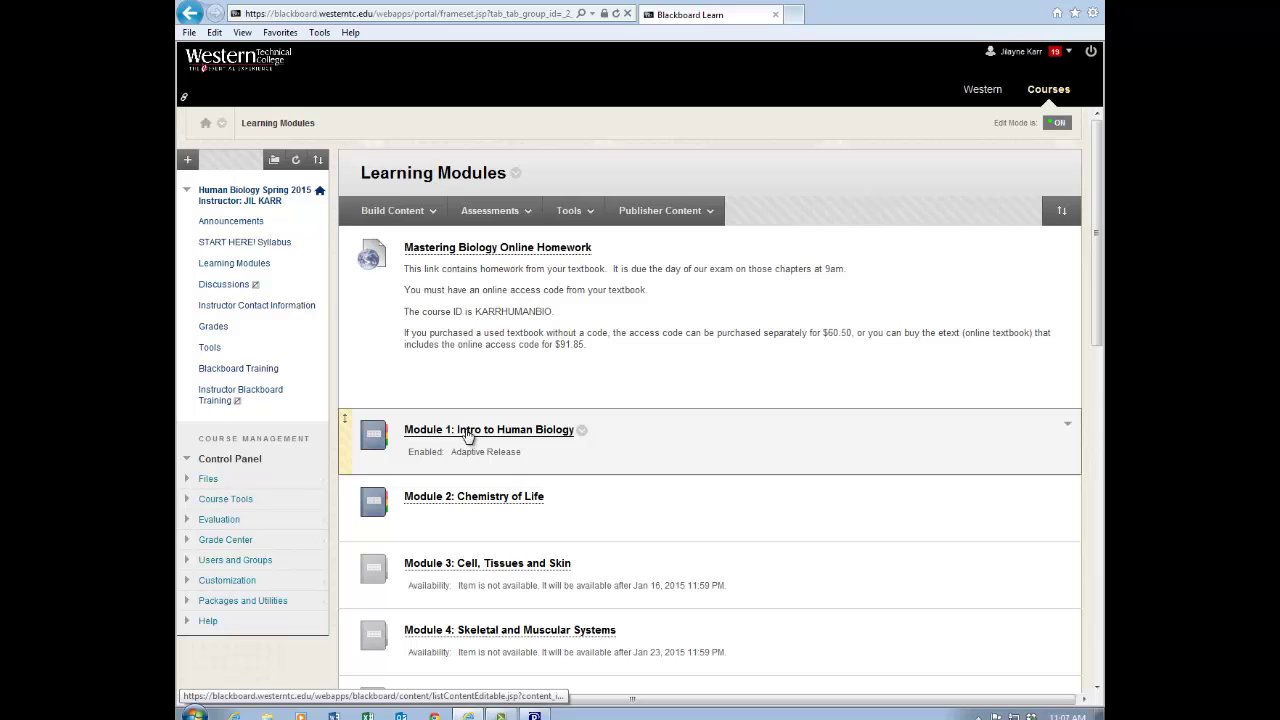
pyautogui.click(467, 431)
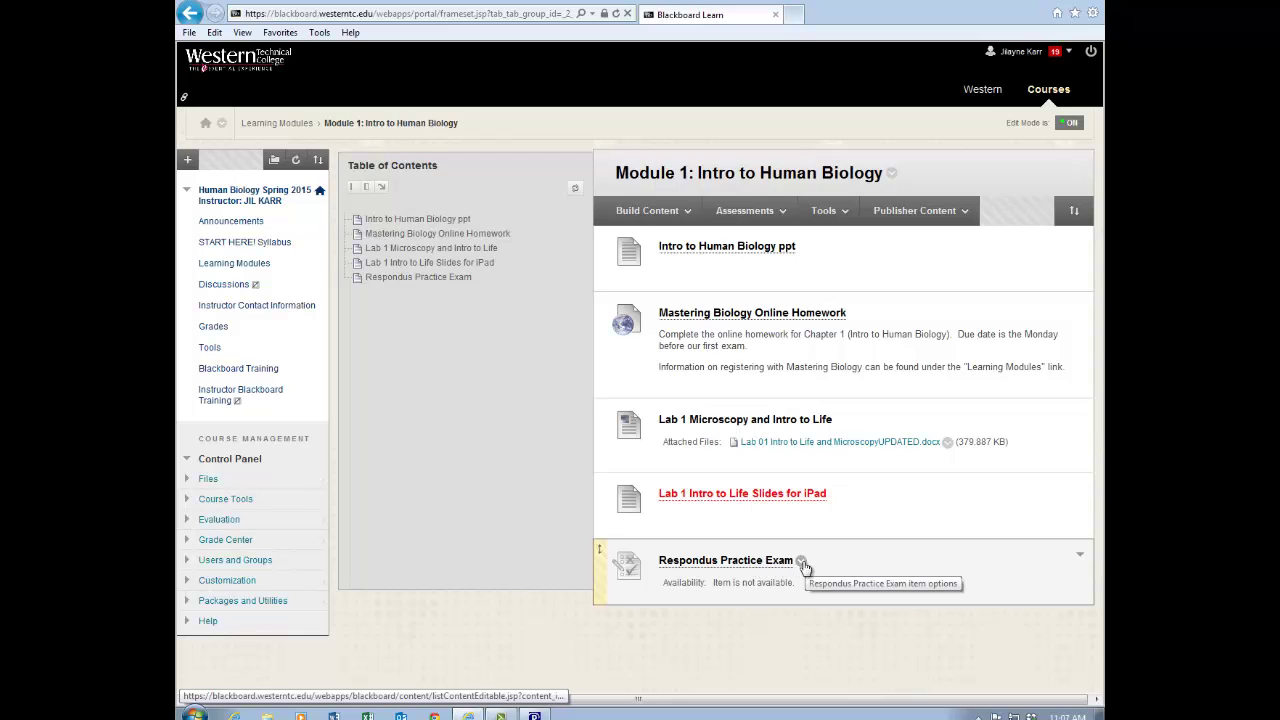
pyautogui.click(802, 563)
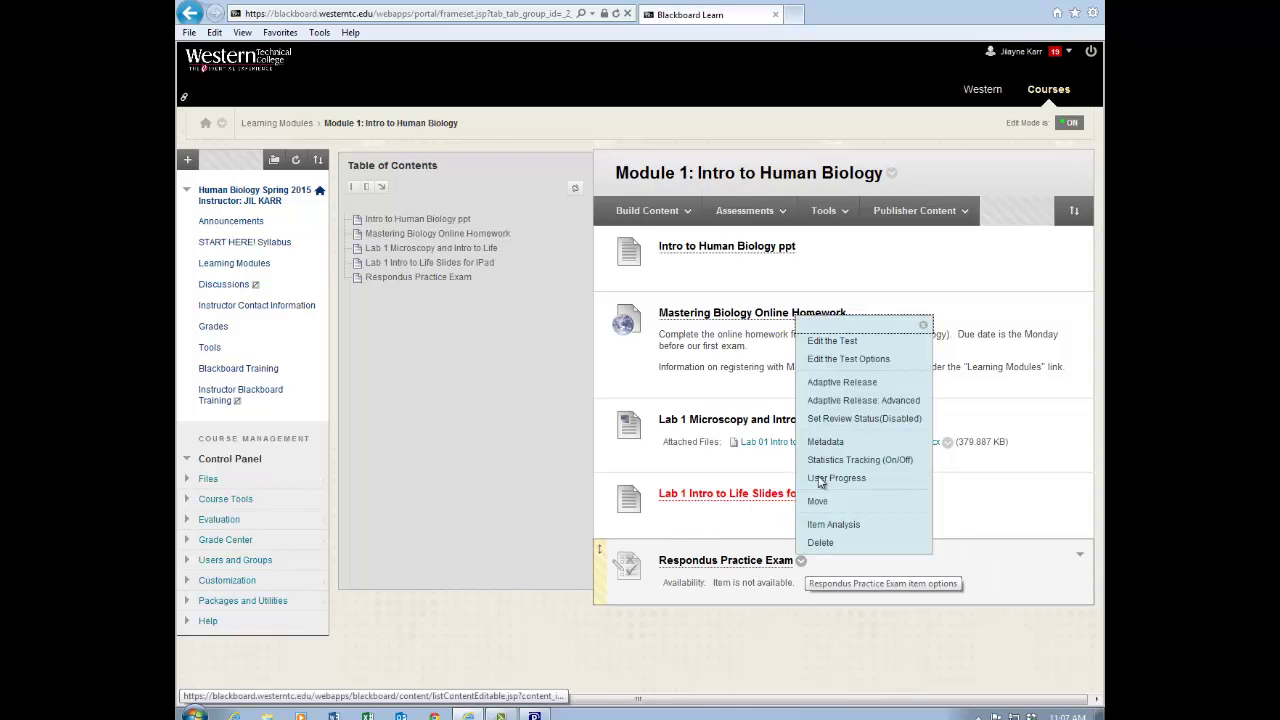
pyautogui.click(829, 362)
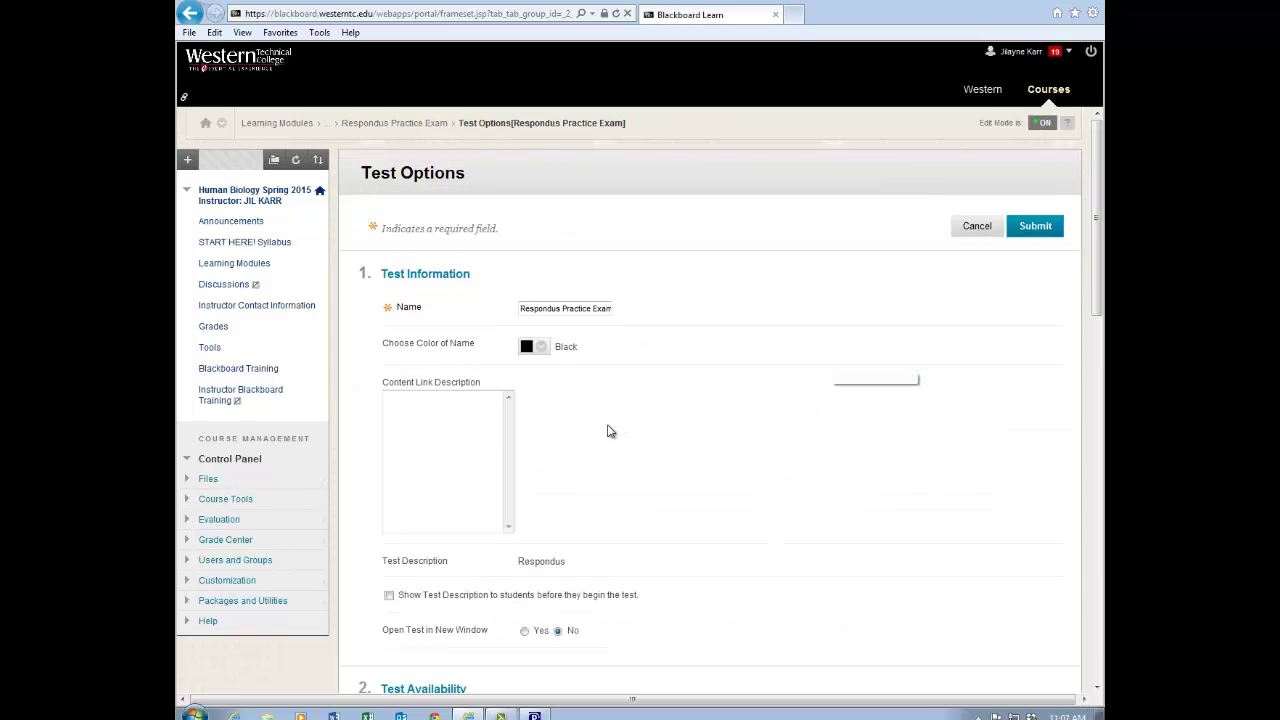
# Step: Set Make the Link Available to Yes and review the remaining test availability options
pyautogui.scroll(-5, 608, 429)
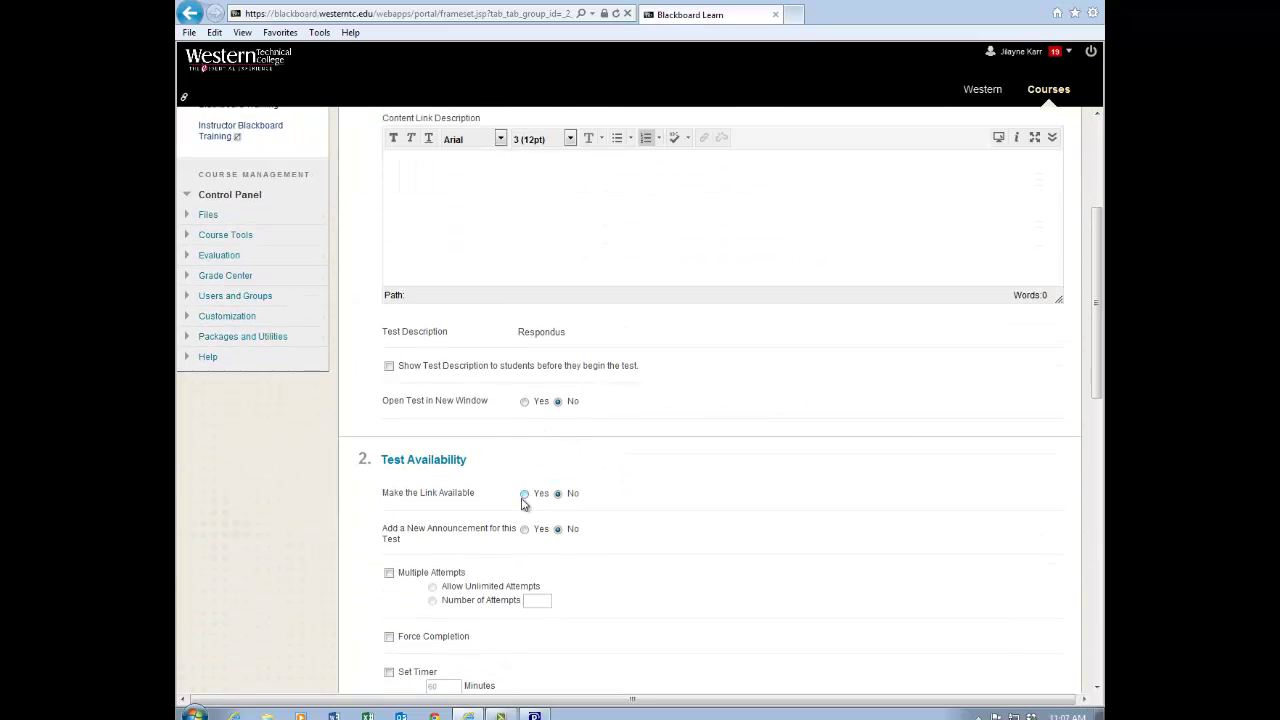
pyautogui.click(524, 493)
pyautogui.scroll(-2, 774, 543)
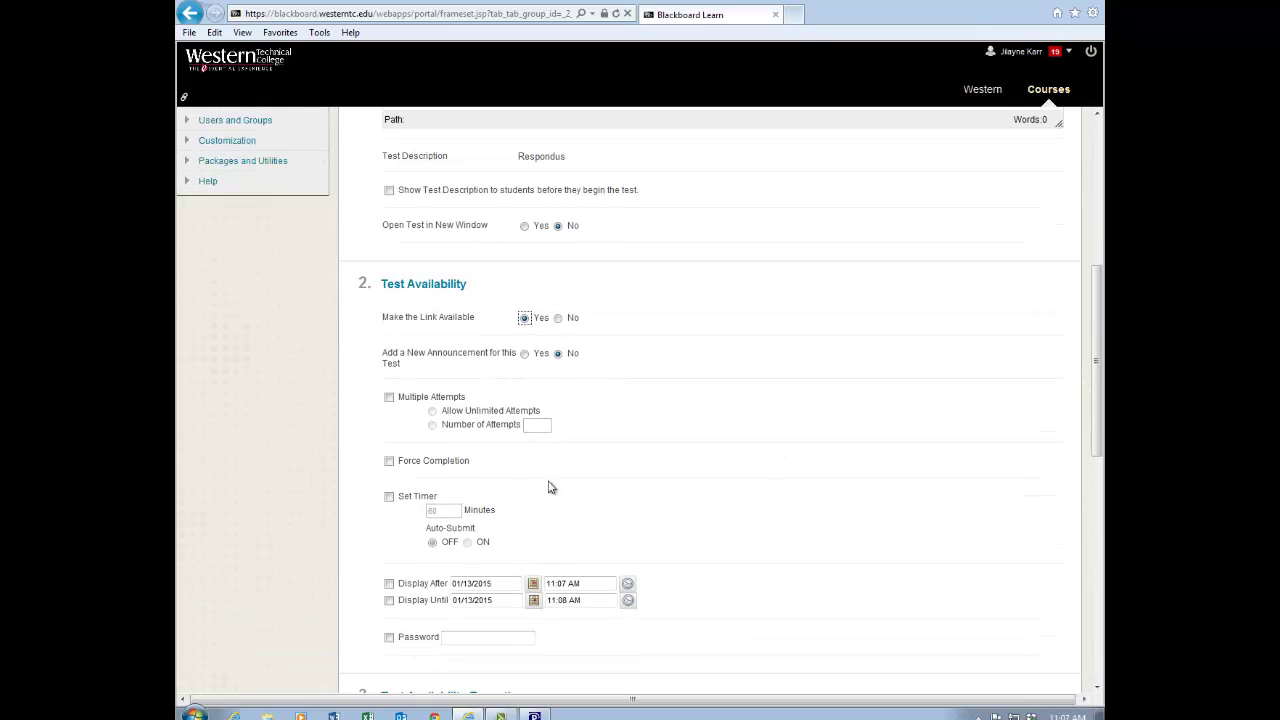
pyautogui.click(389, 398)
pyautogui.scroll(-3, 666, 505)
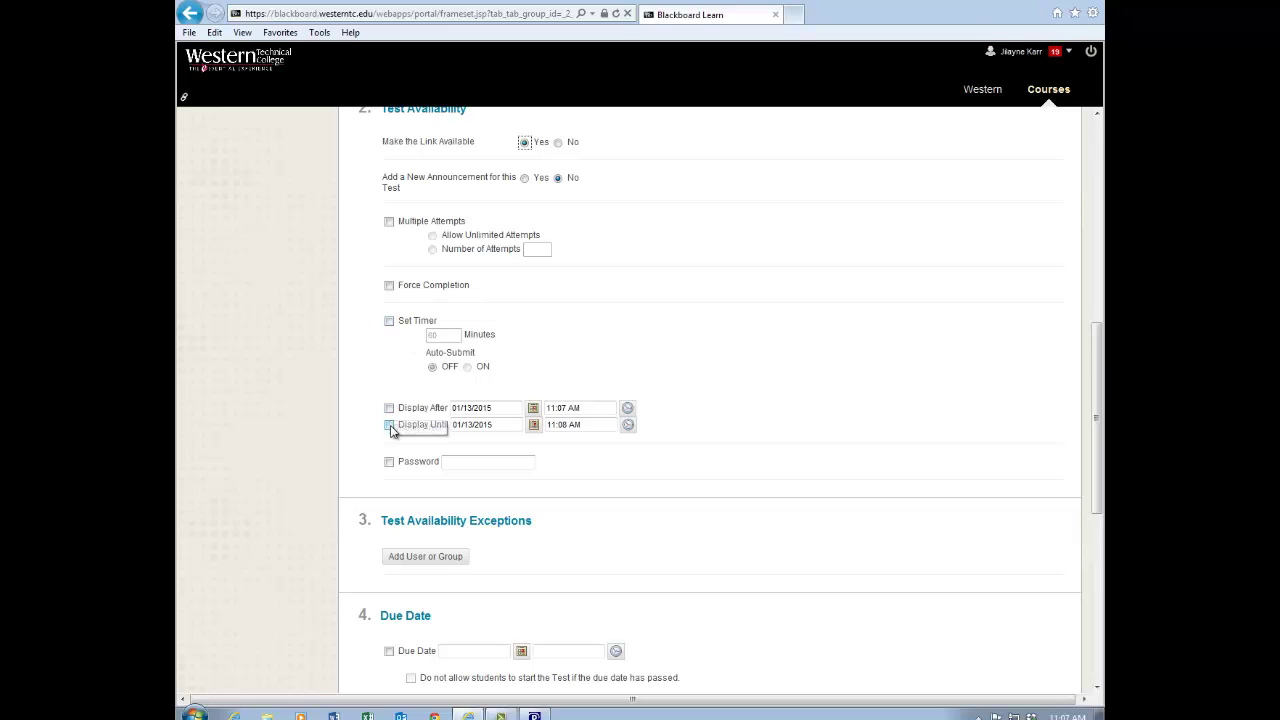
pyautogui.click(466, 464)
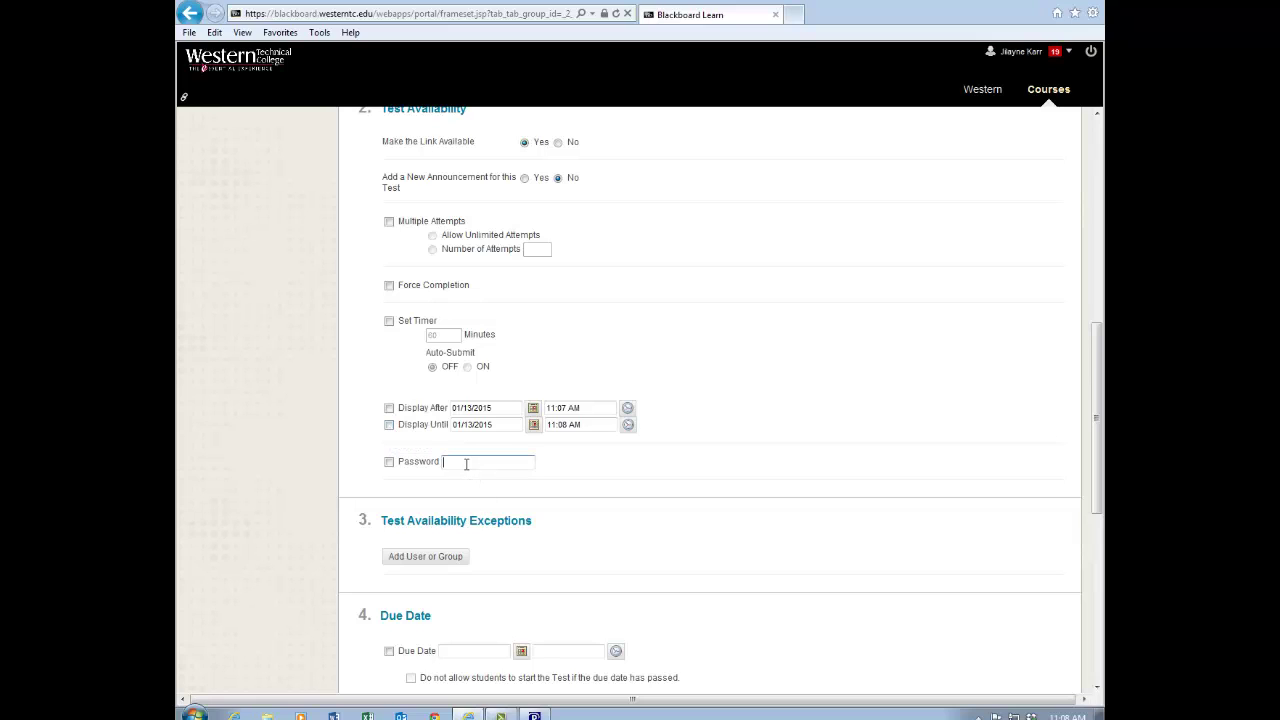
pyautogui.scroll(-1, 655, 588)
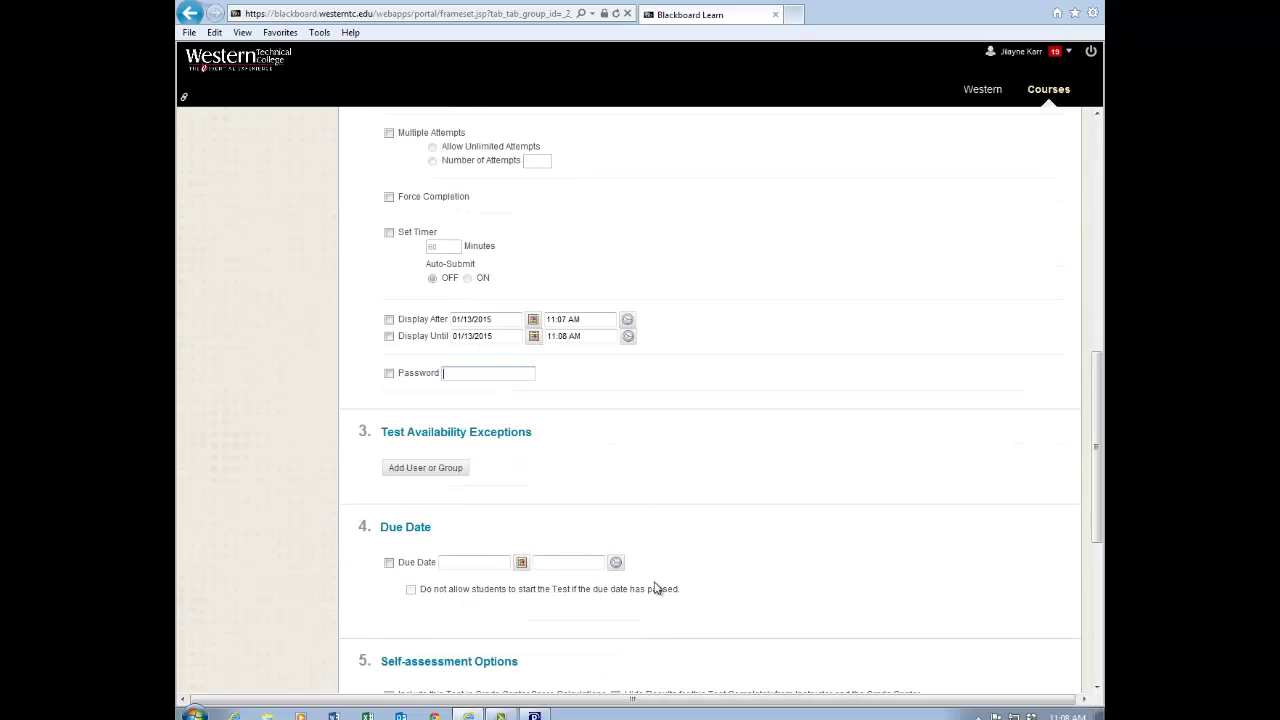
pyautogui.scroll(-1, 655, 588)
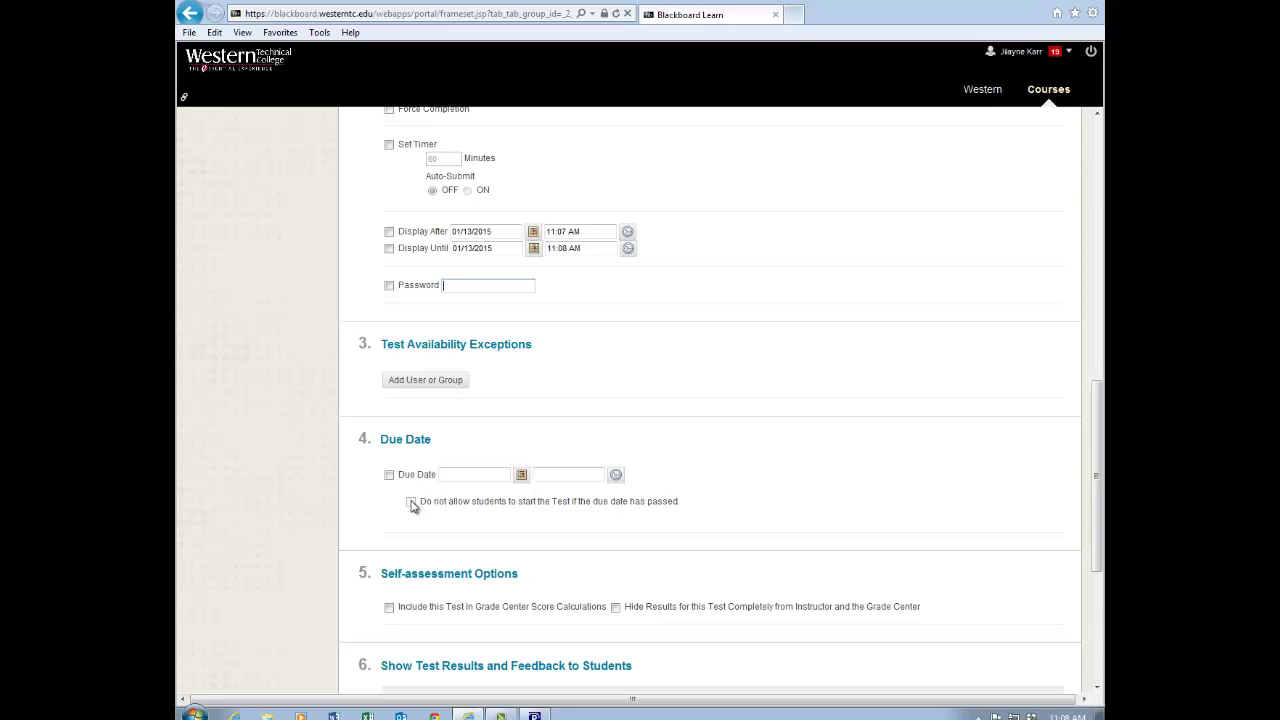
pyautogui.scroll(-3, 566, 560)
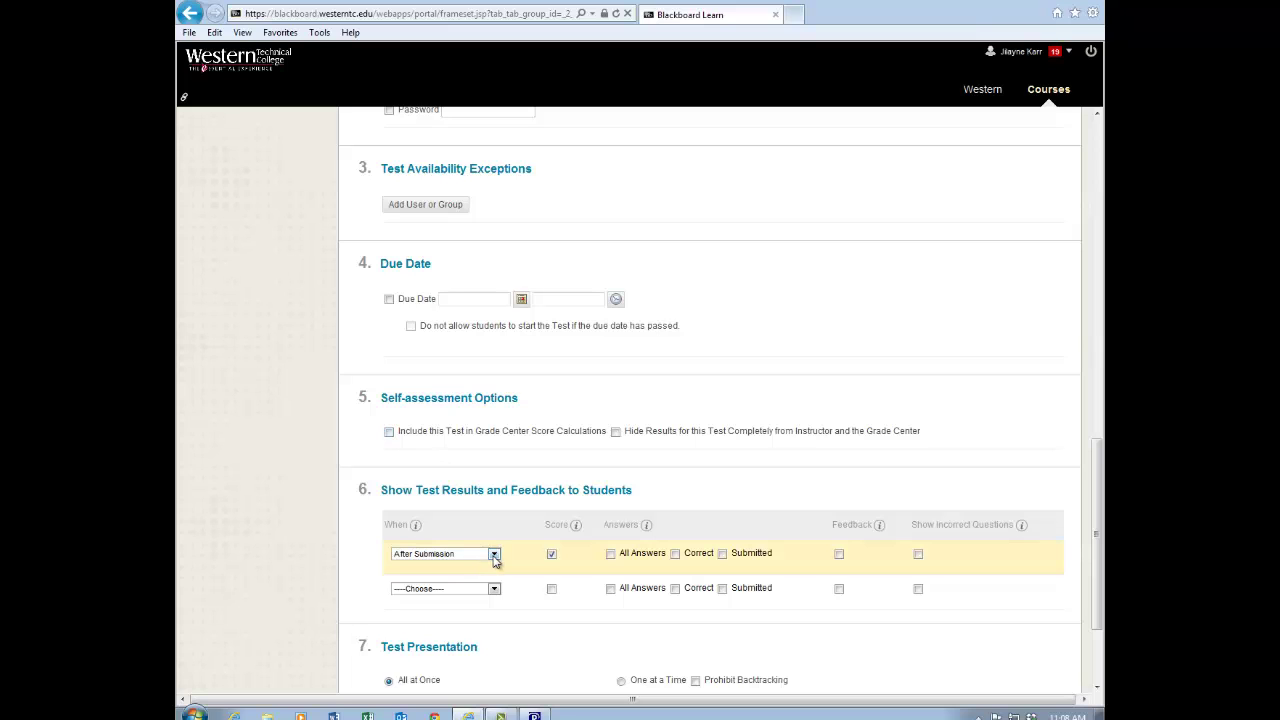
# Step: Show students their score After Submission, then submit the test options
pyautogui.scroll(-2, 494, 560)
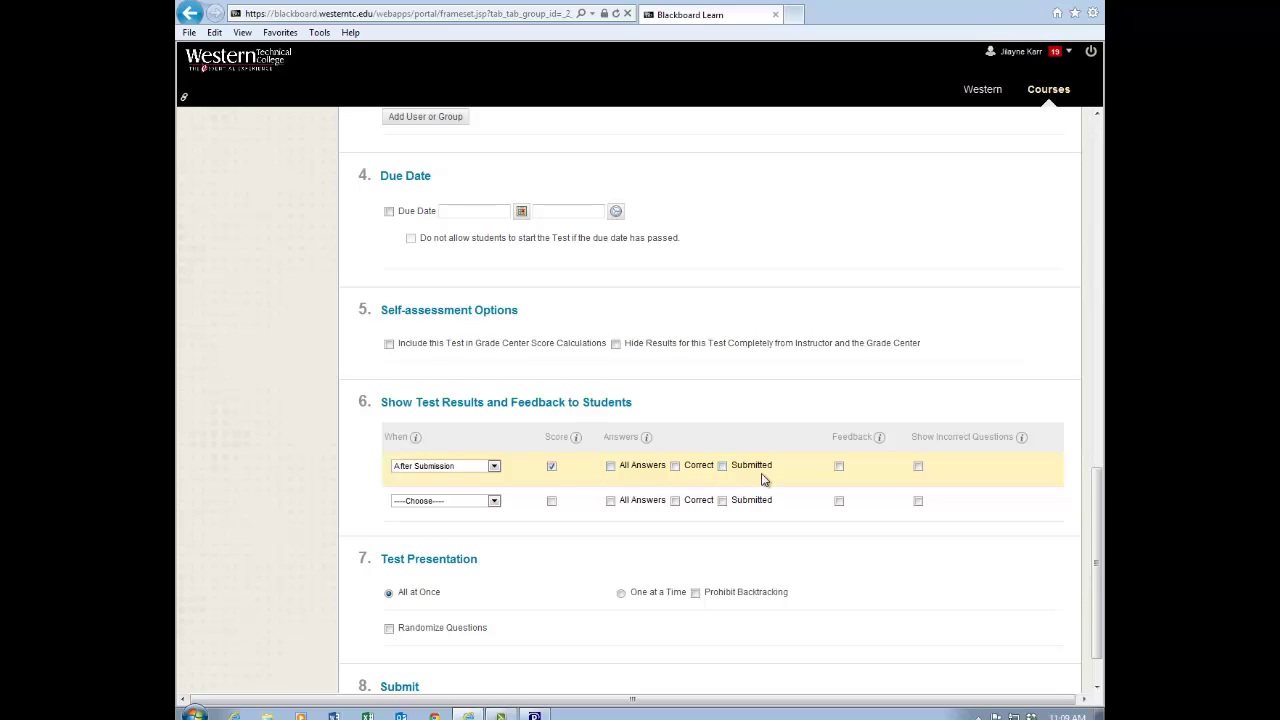
pyautogui.click(494, 467)
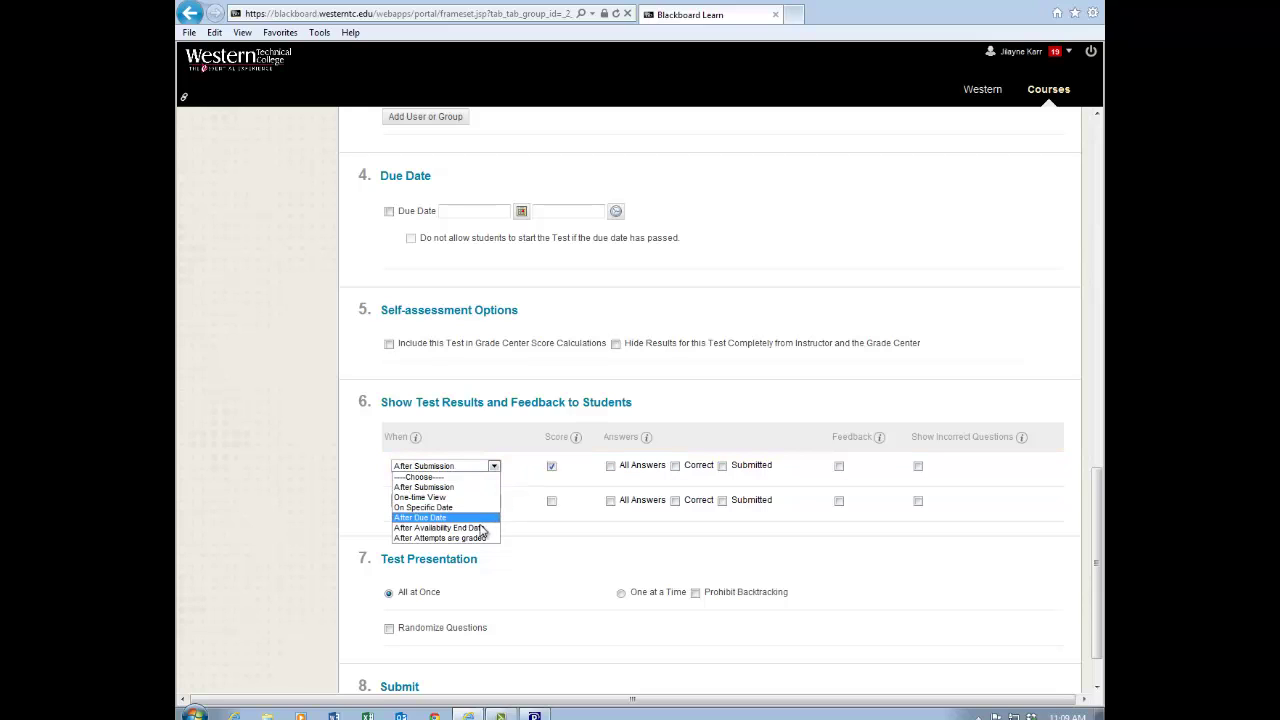
pyautogui.click(448, 488)
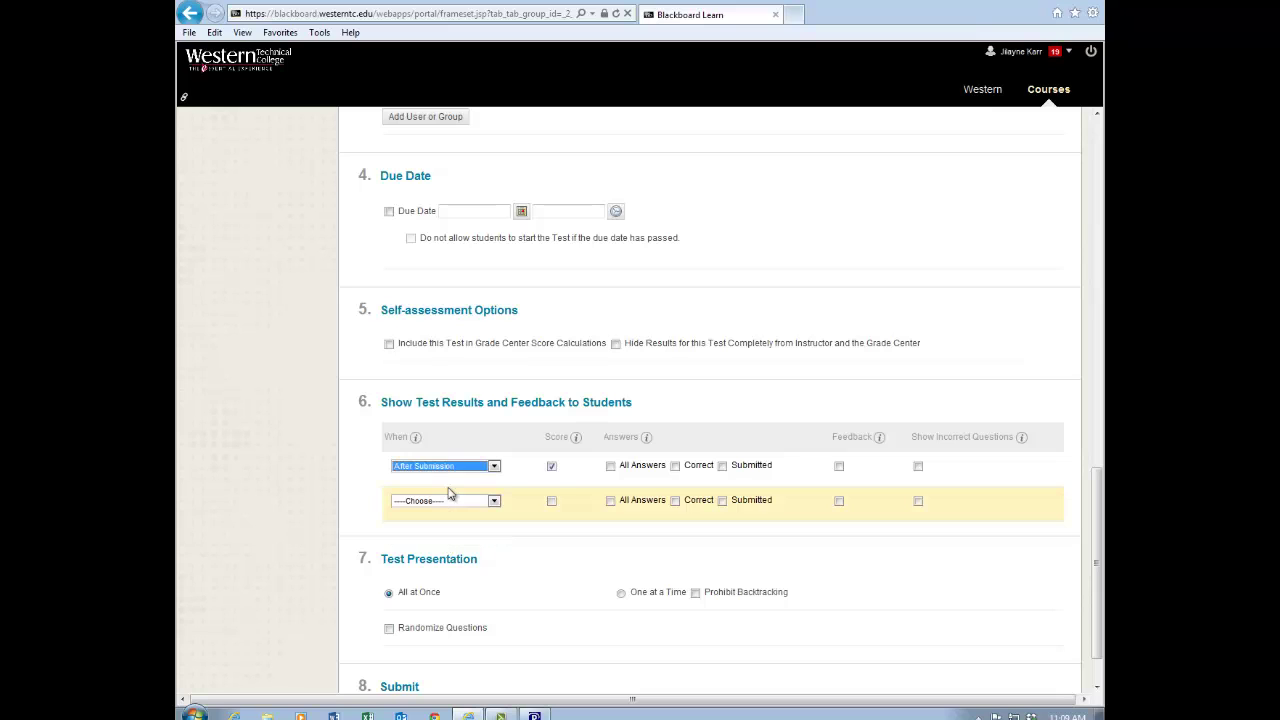
pyautogui.scroll(-2, 546, 596)
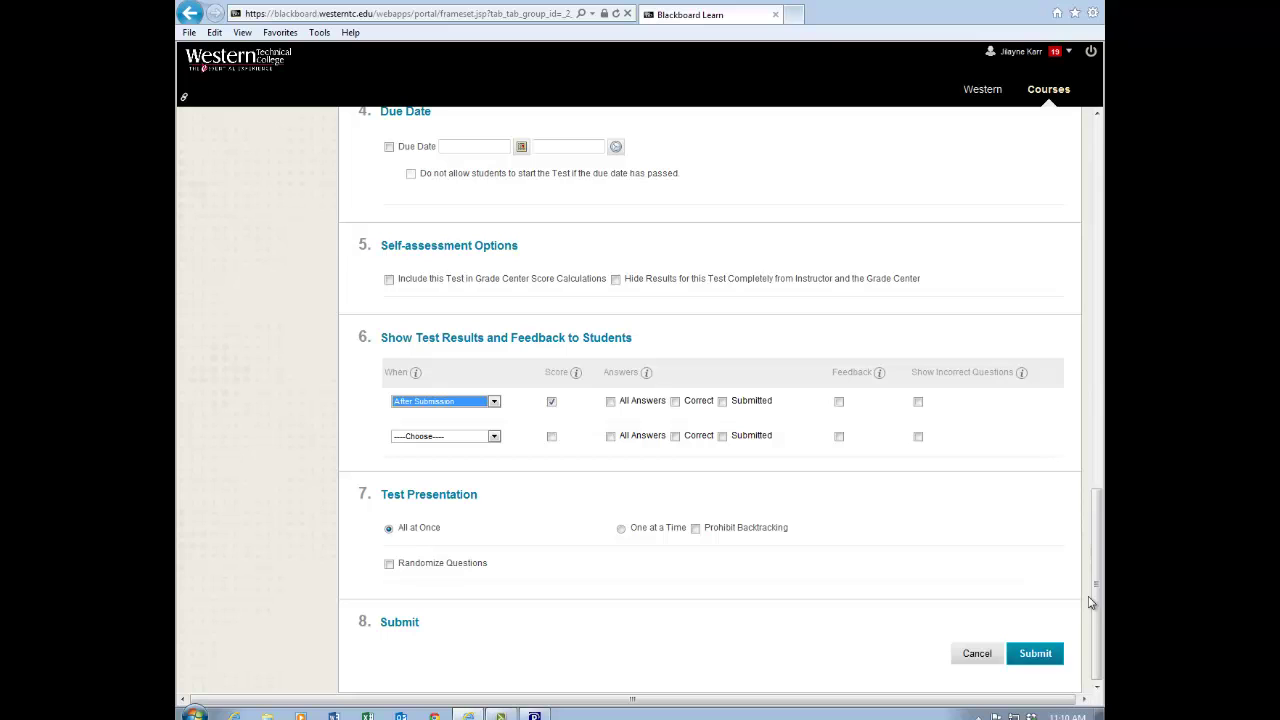
pyautogui.click(1037, 658)
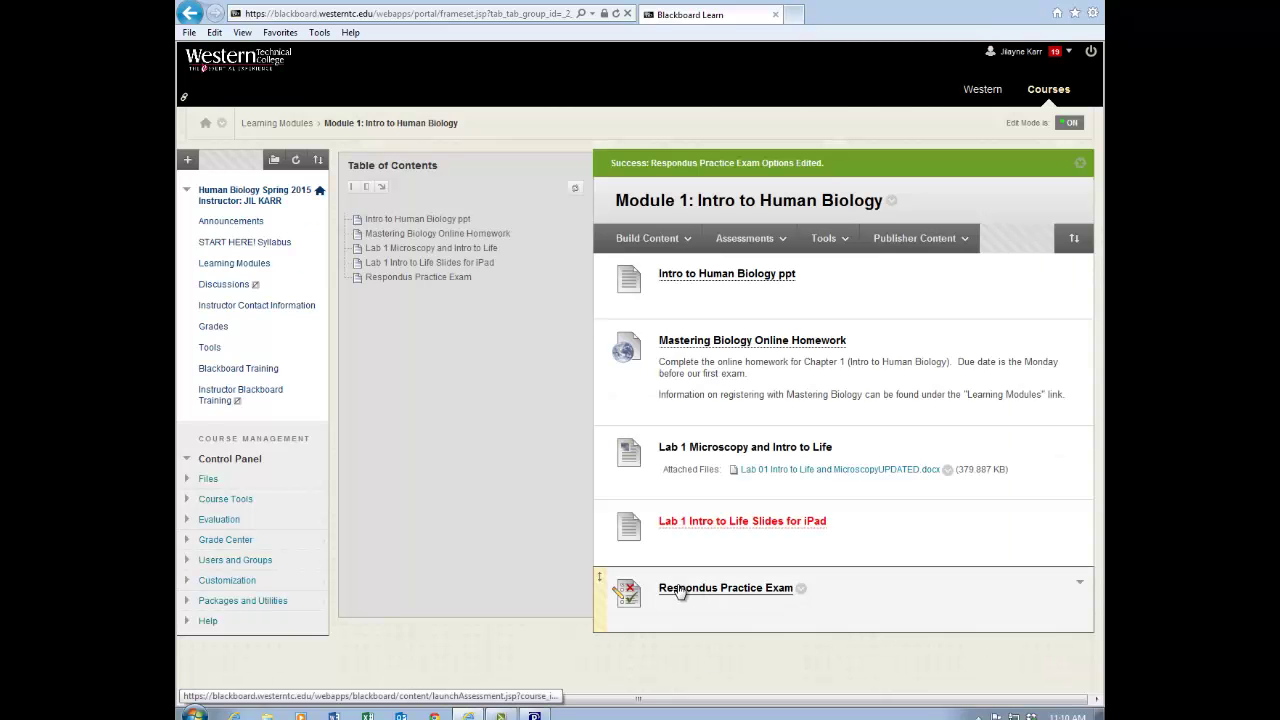
# Step: Begin the Respondus Practice Exam, look over its questions, and submit it unanswered
pyautogui.click(678, 591)
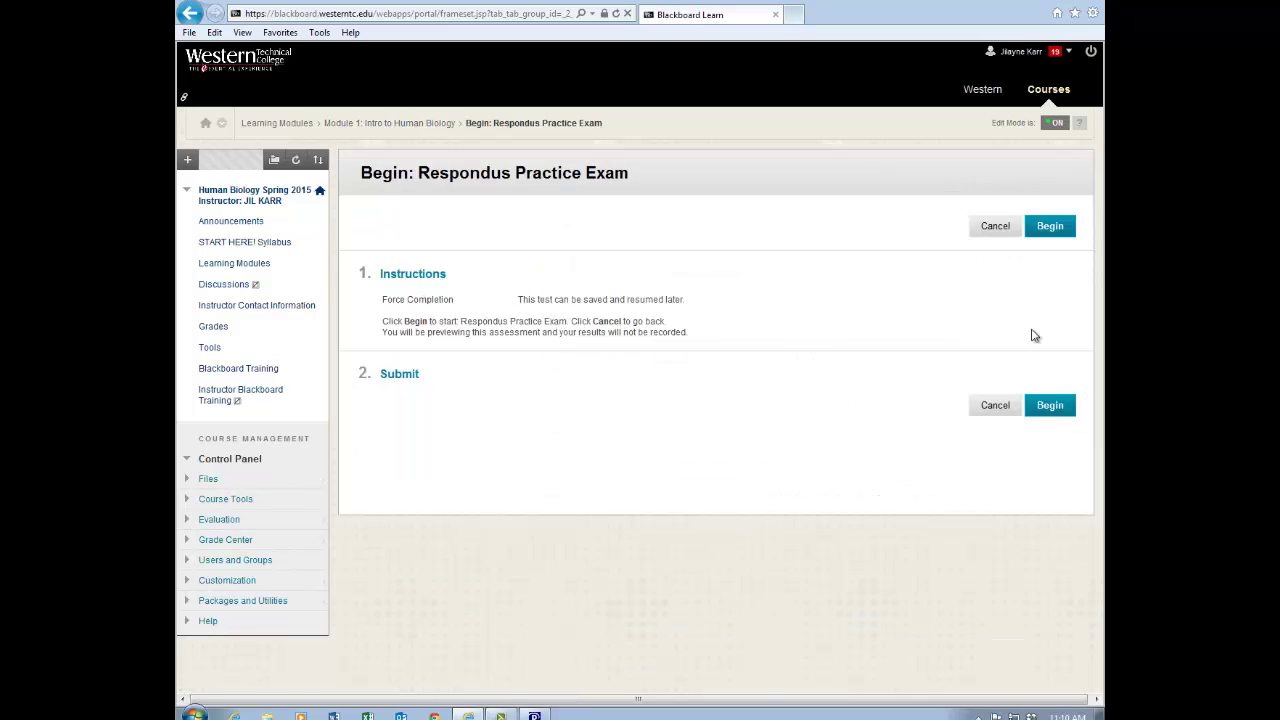
pyautogui.click(1048, 409)
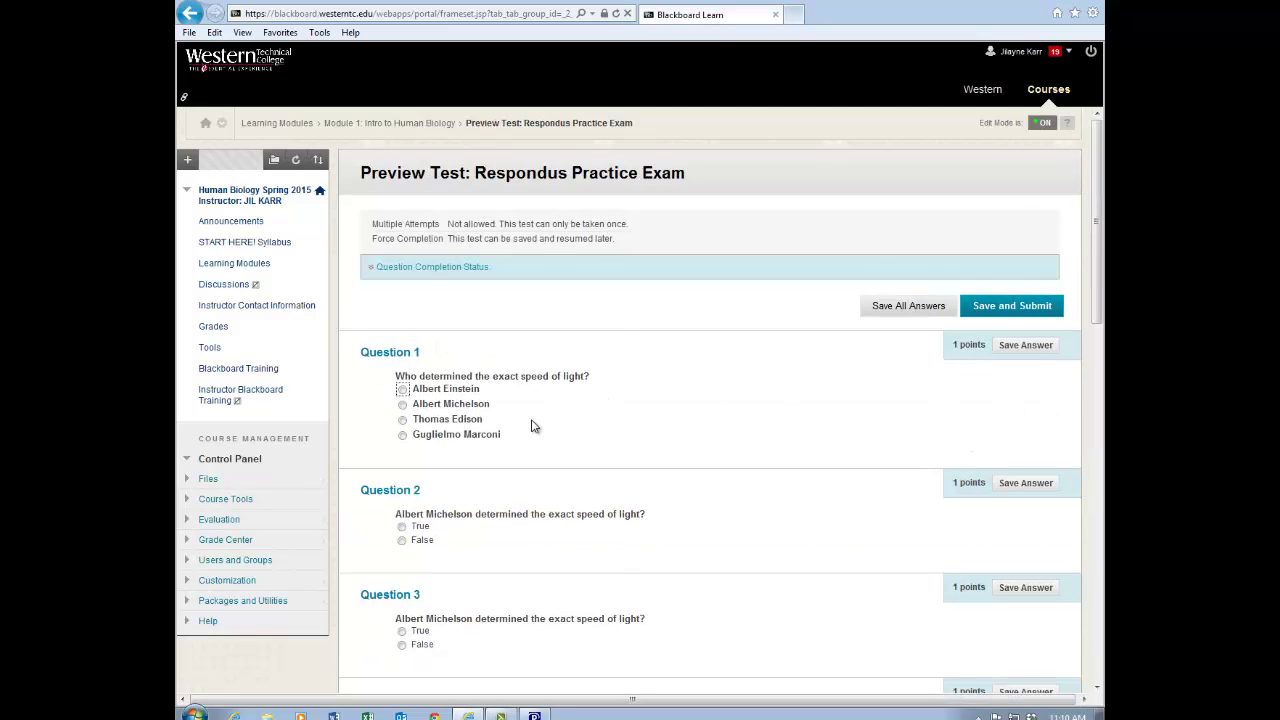
pyautogui.scroll(-5, 531, 426)
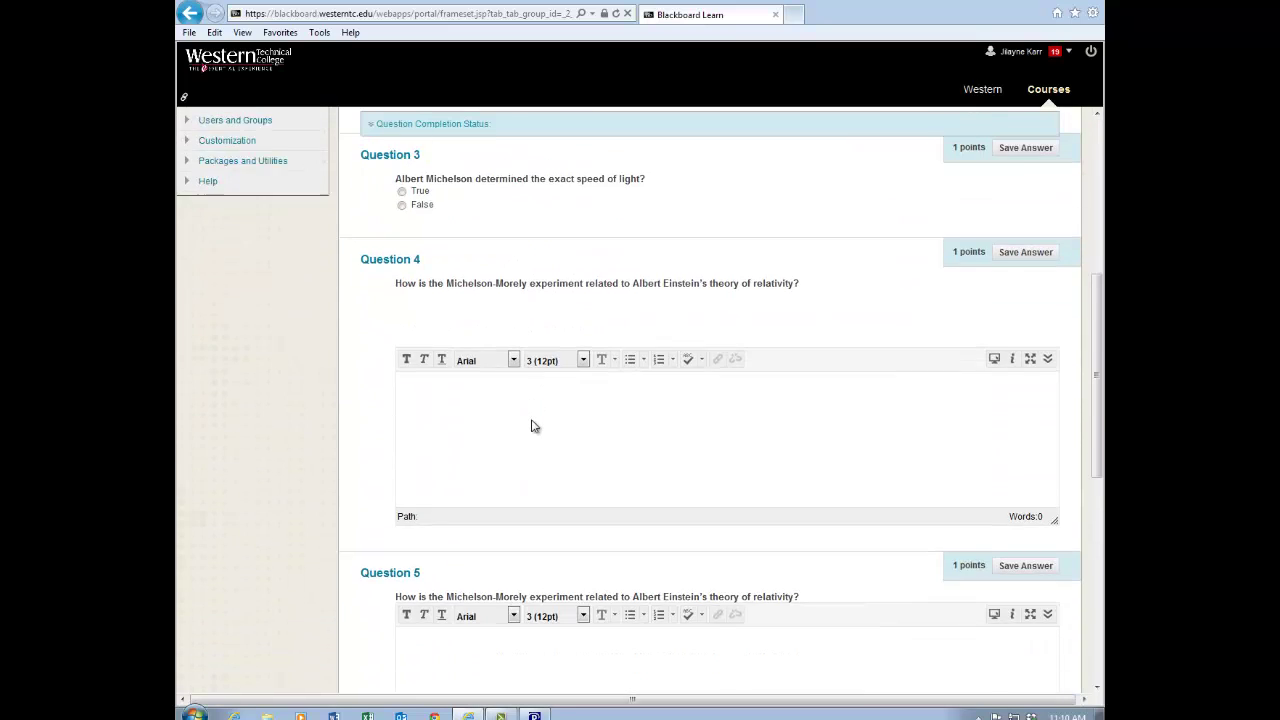
pyautogui.scroll(-4, 531, 426)
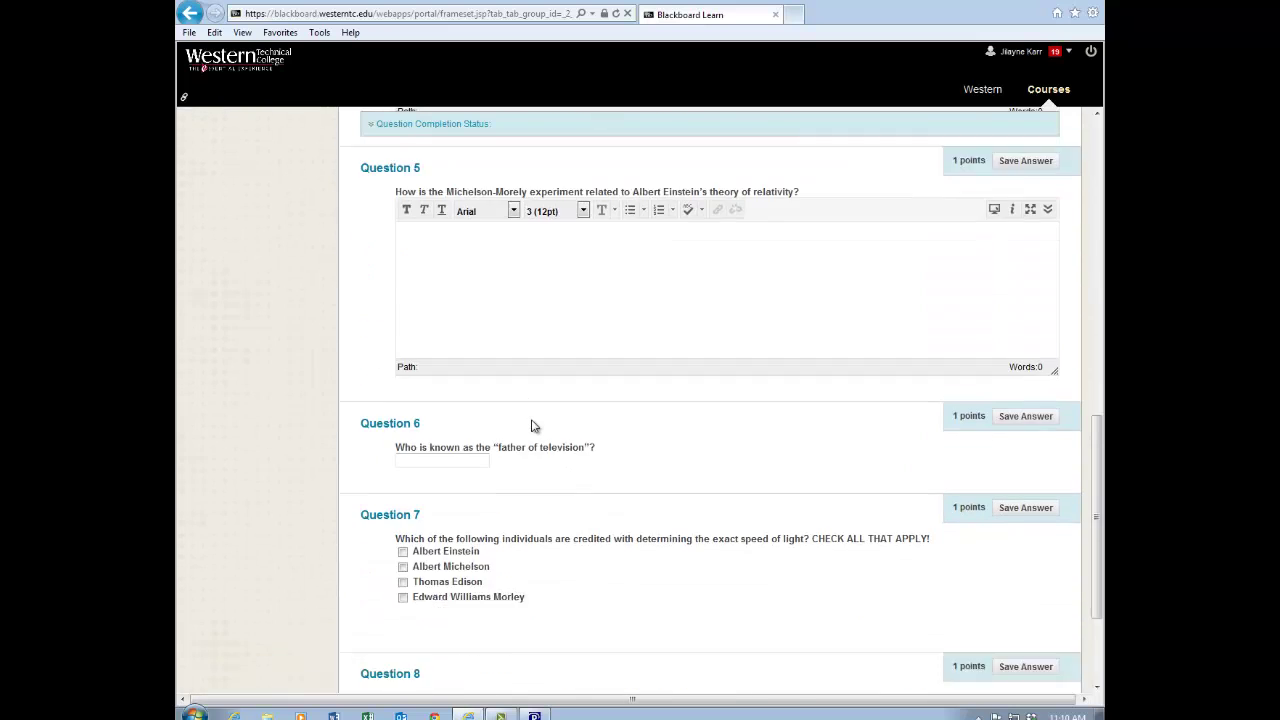
pyautogui.scroll(-3, 531, 426)
pyautogui.scroll(4, 531, 426)
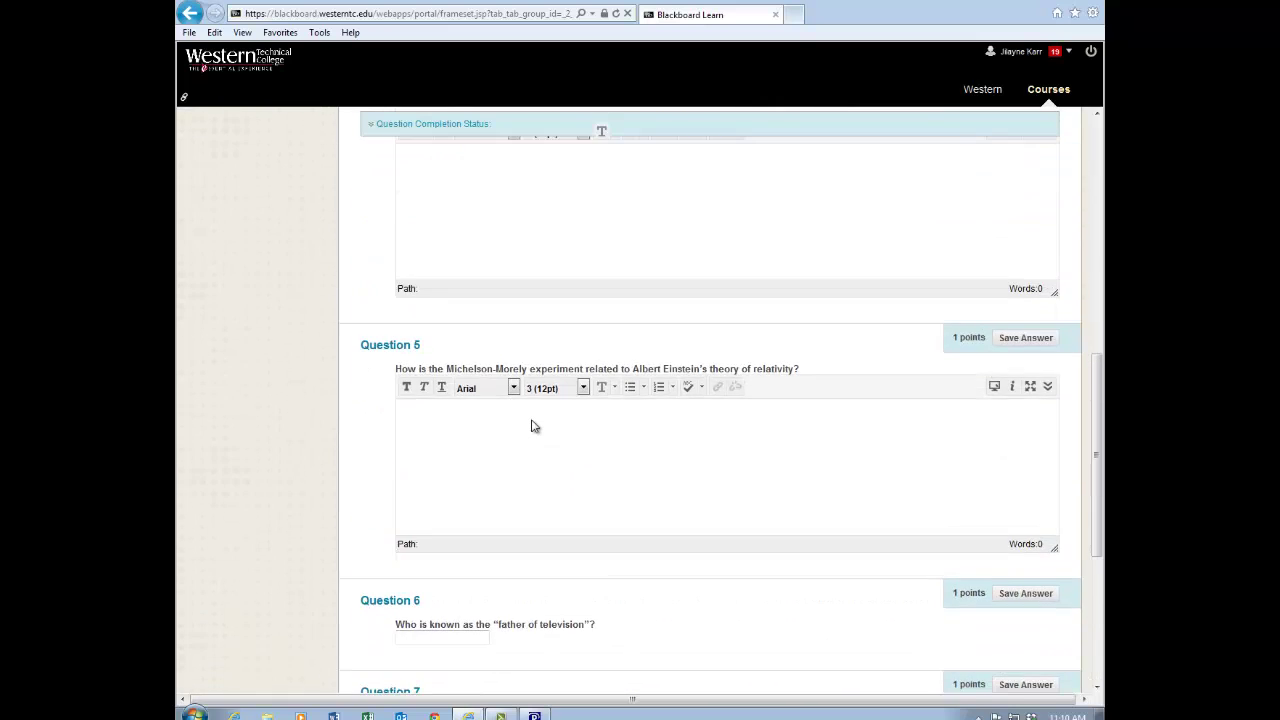
pyautogui.scroll(1, 531, 426)
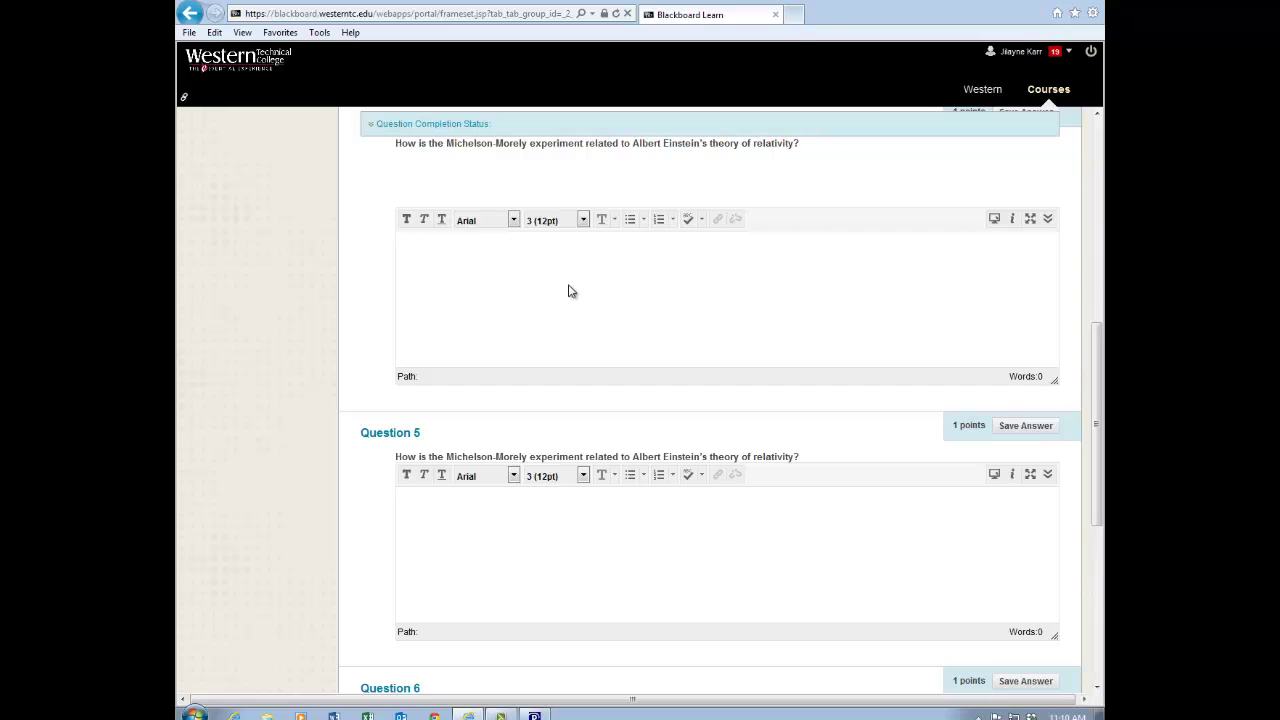
pyautogui.scroll(1, 568, 291)
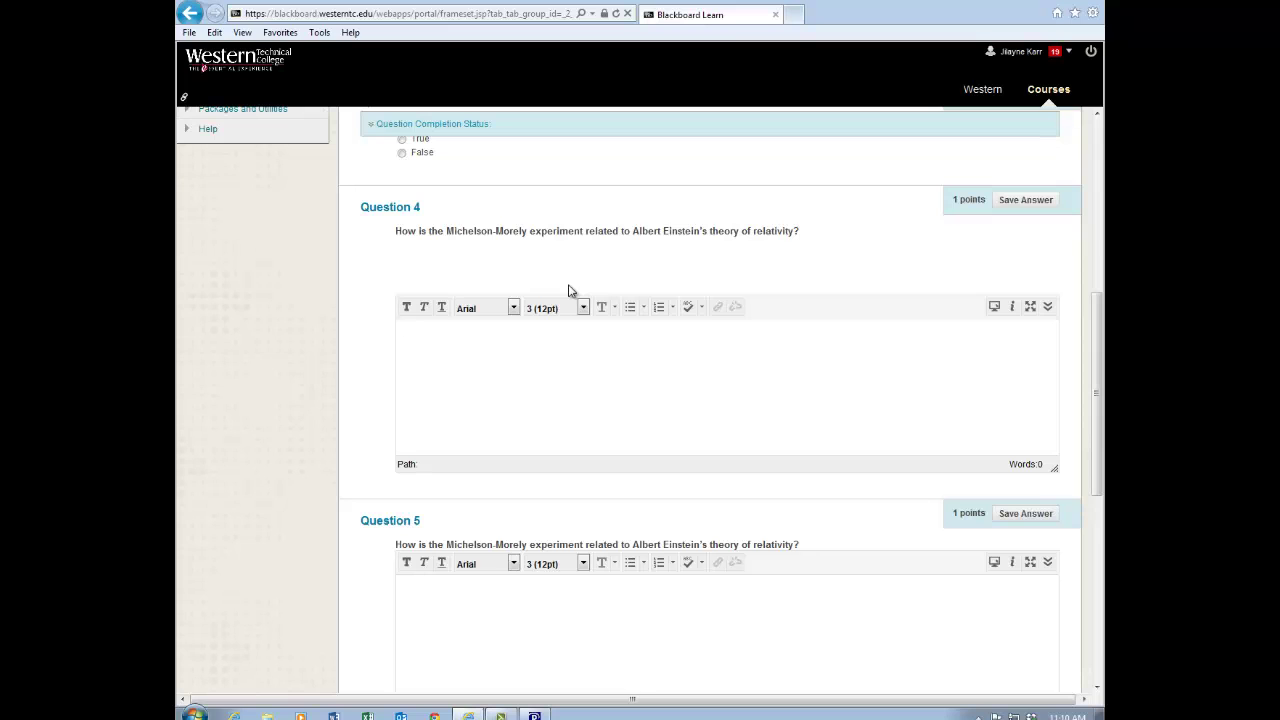
pyautogui.scroll(-6, 1037, 657)
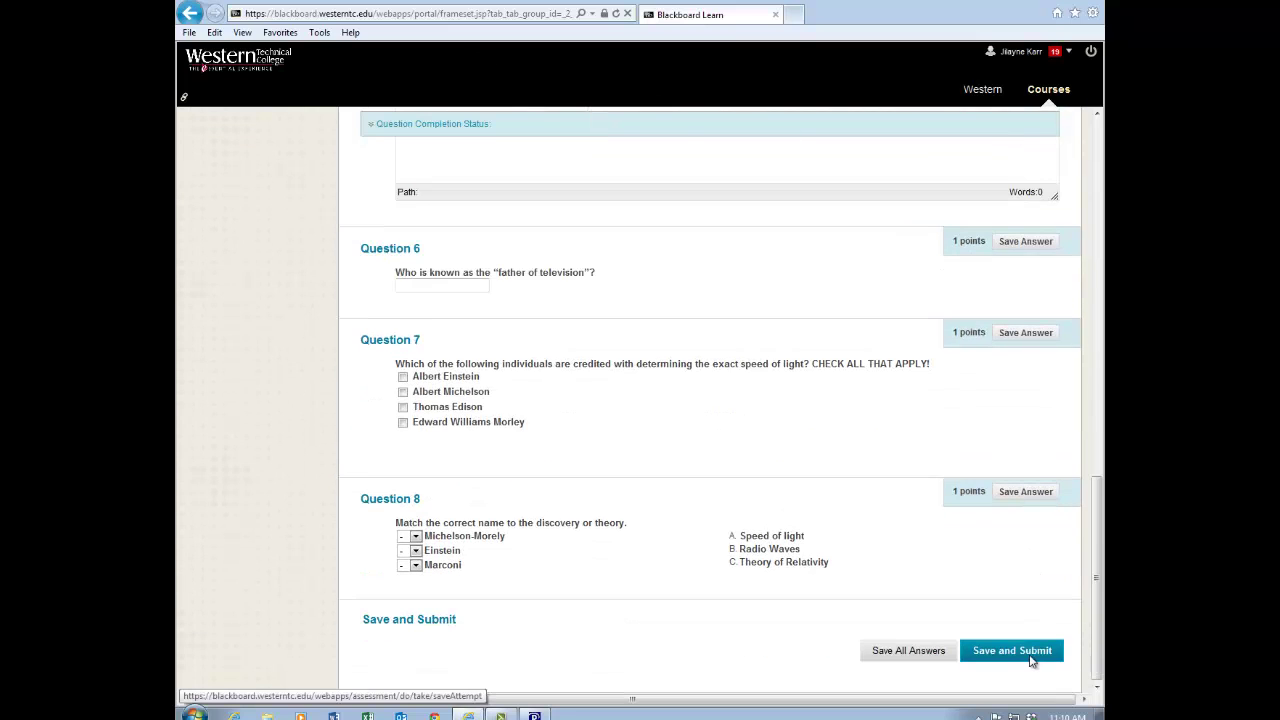
pyautogui.click(1016, 652)
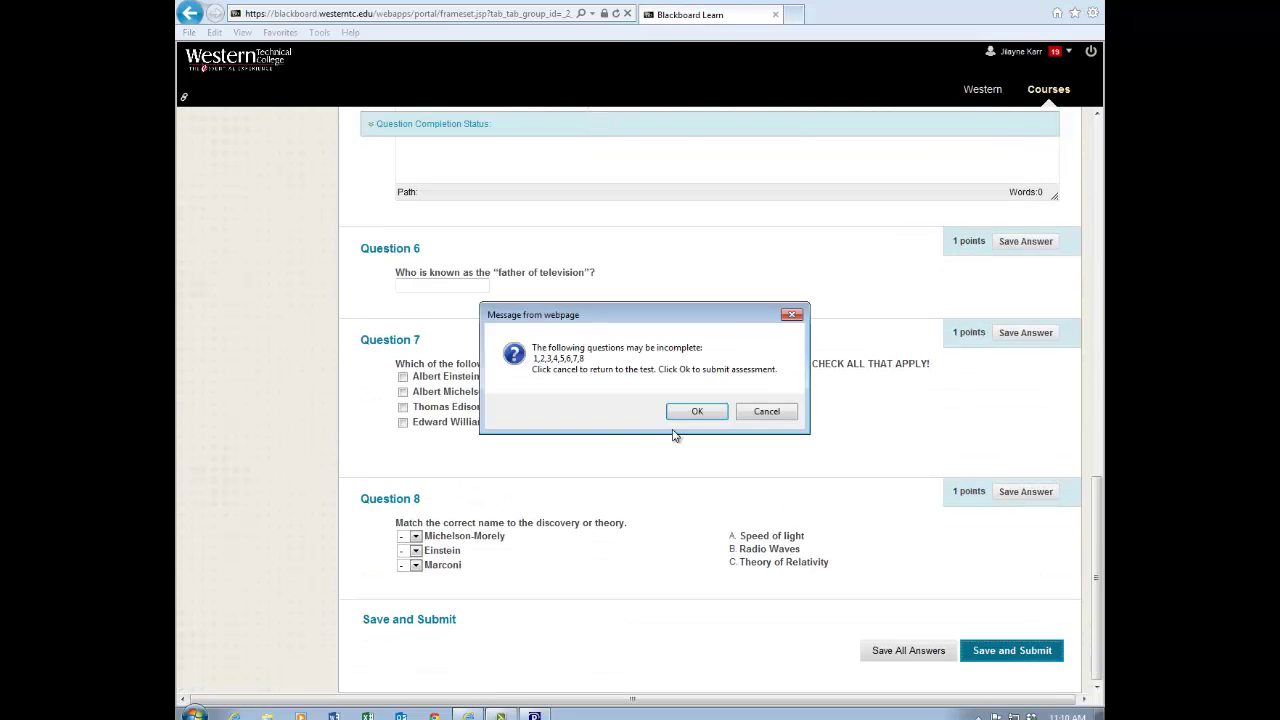
pyautogui.click(697, 411)
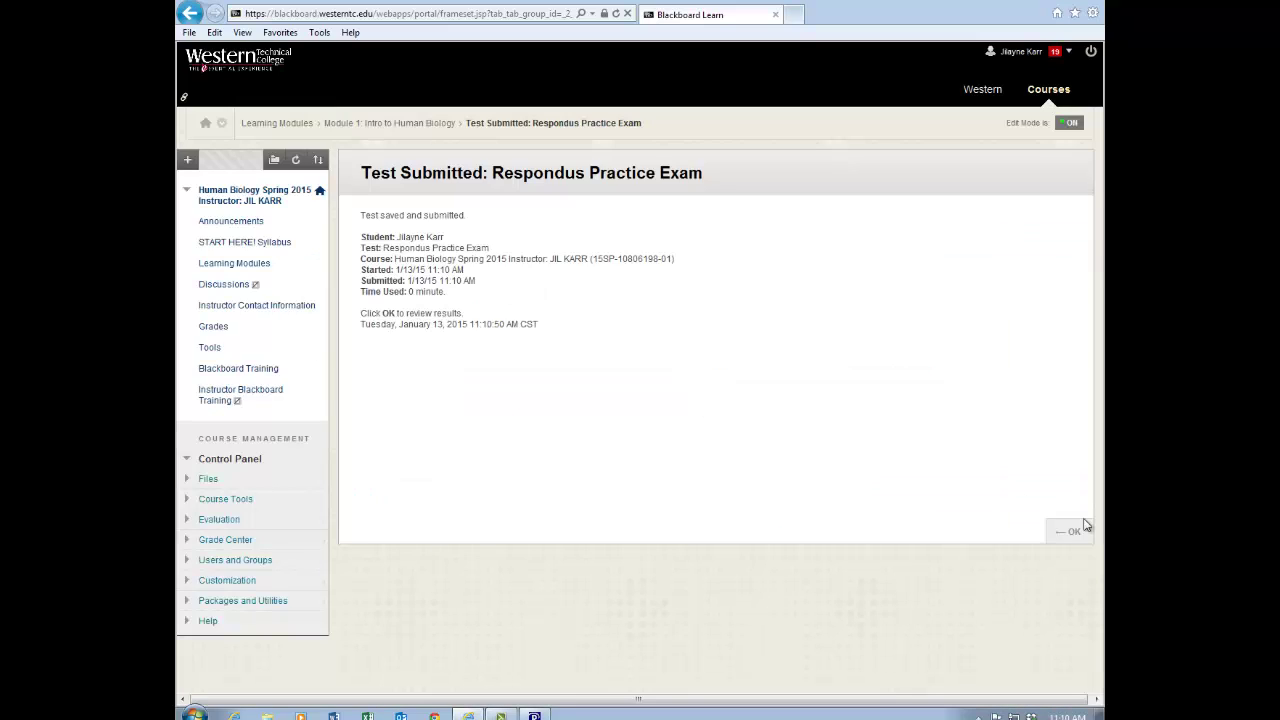
# Step: Open the Full Grade Center and scroll right to inspect the empty Respondus Practice Exam column
pyautogui.click(1073, 533)
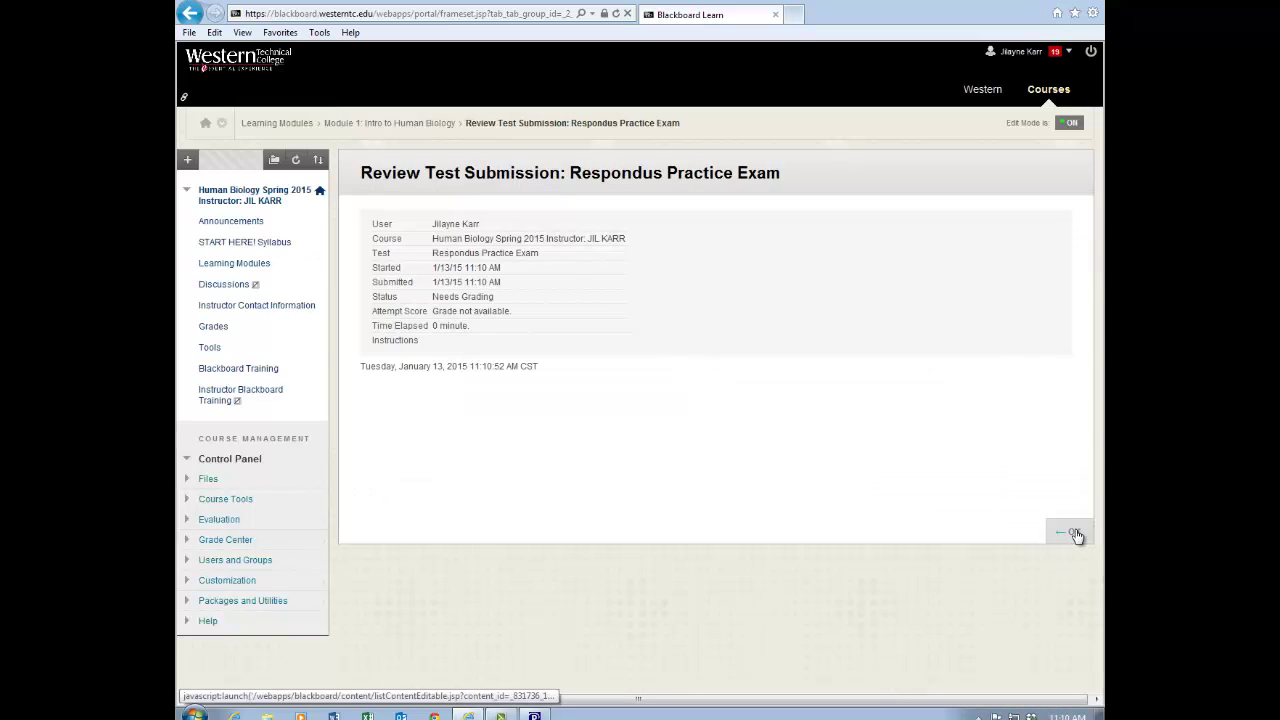
pyautogui.click(208, 540)
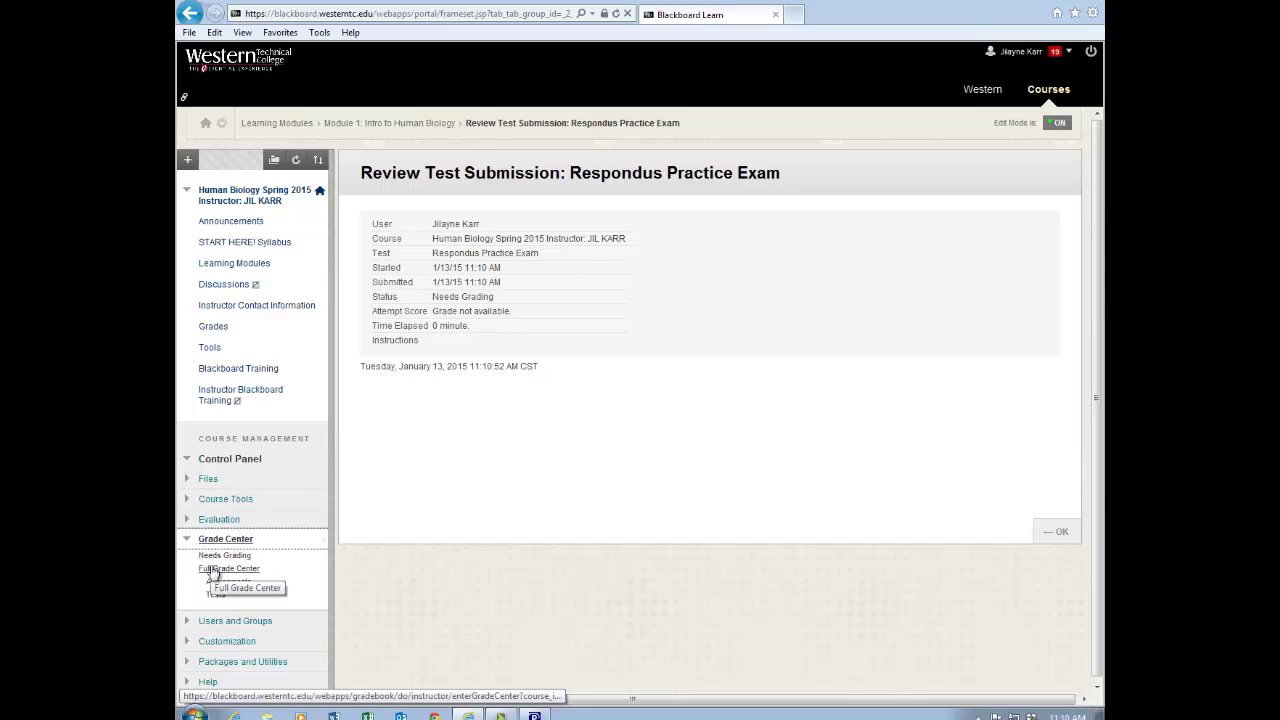
pyautogui.click(214, 569)
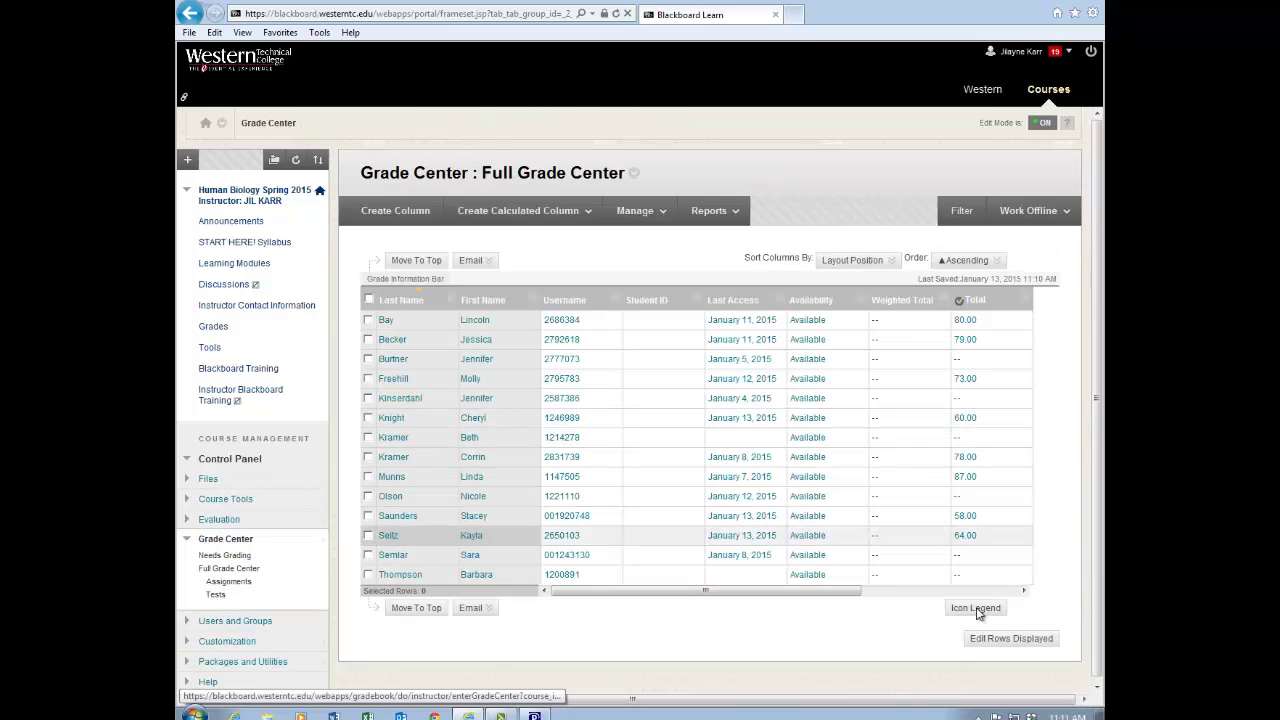
pyautogui.click(1025, 591)
pyautogui.click(1025, 591)
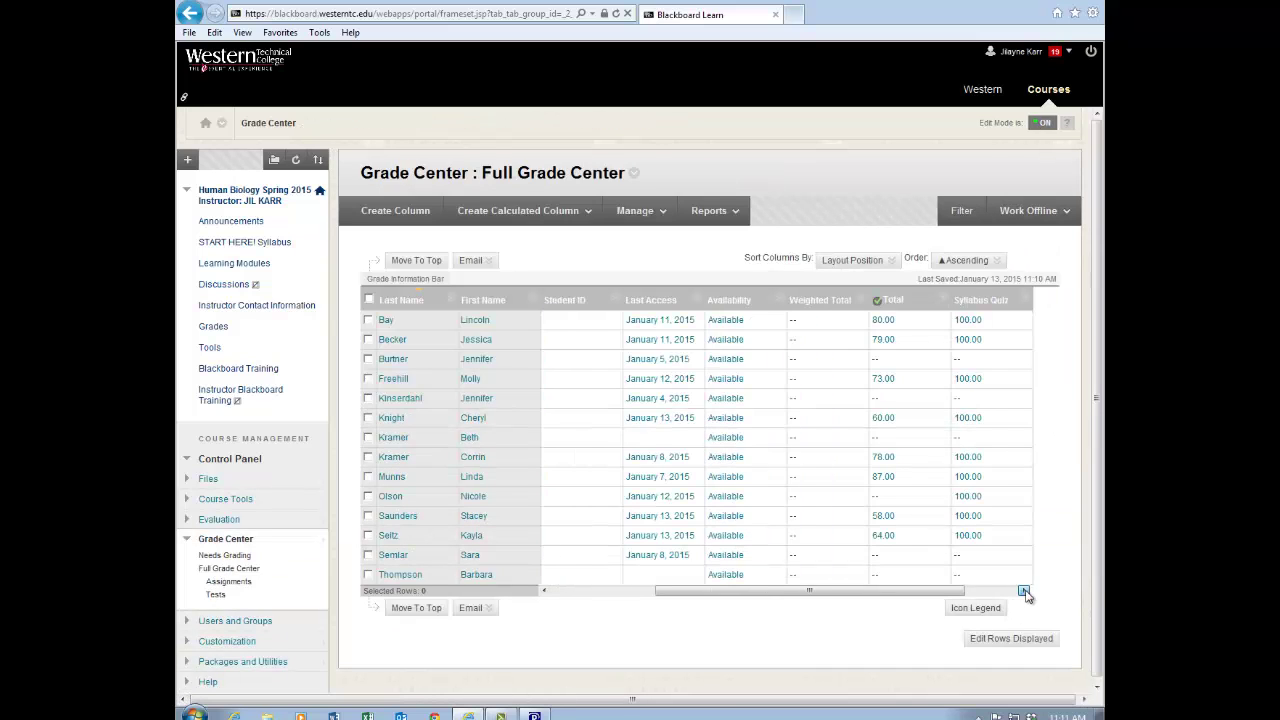
pyautogui.click(1025, 591)
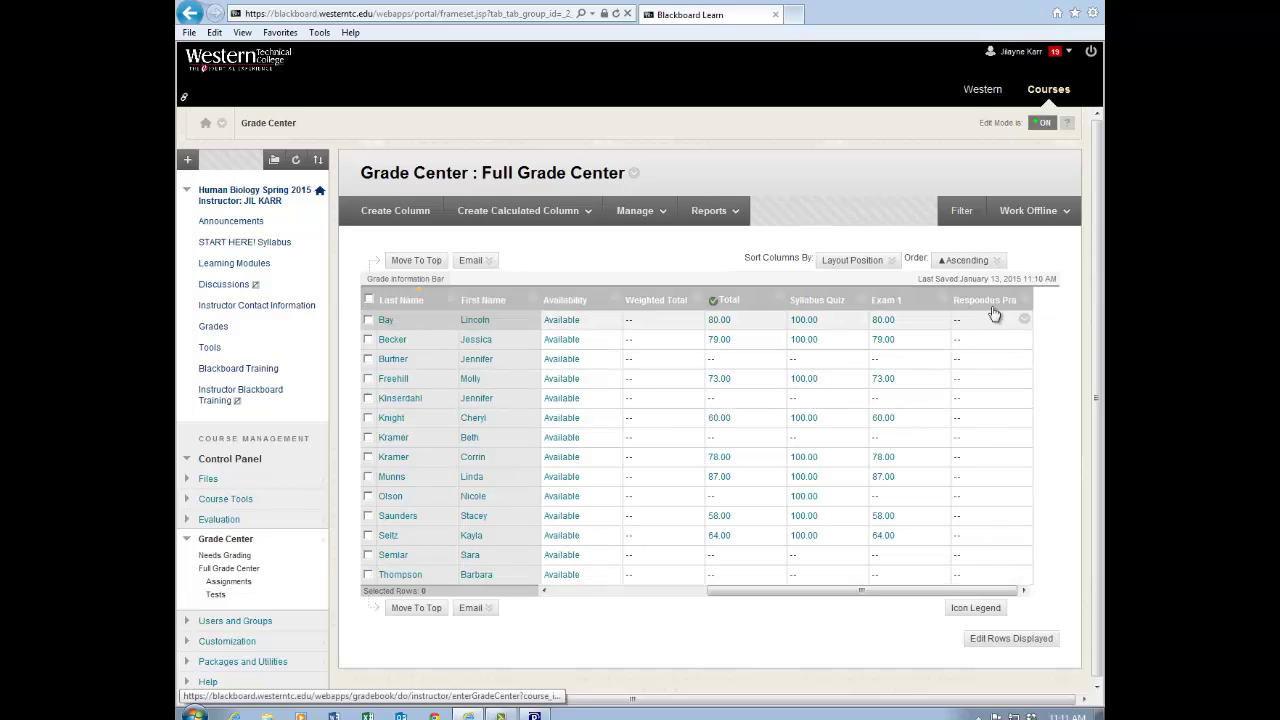
pyautogui.click(1027, 300)
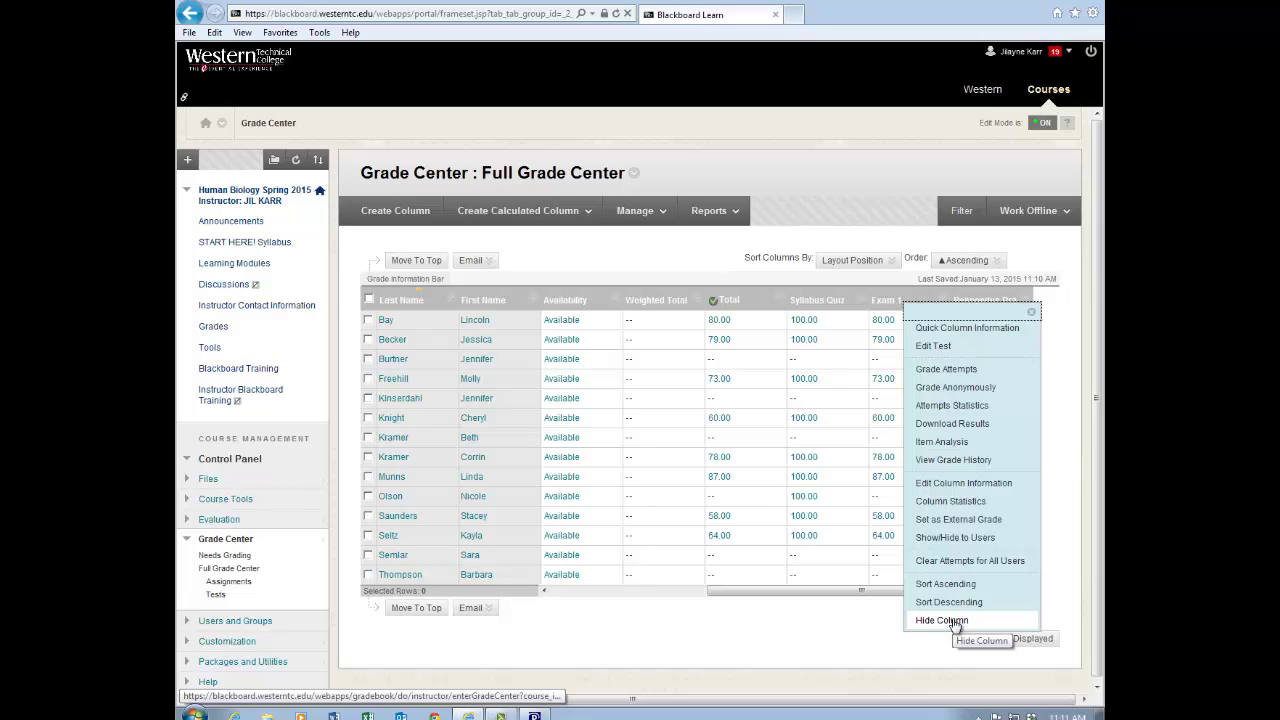
pyautogui.click(855, 640)
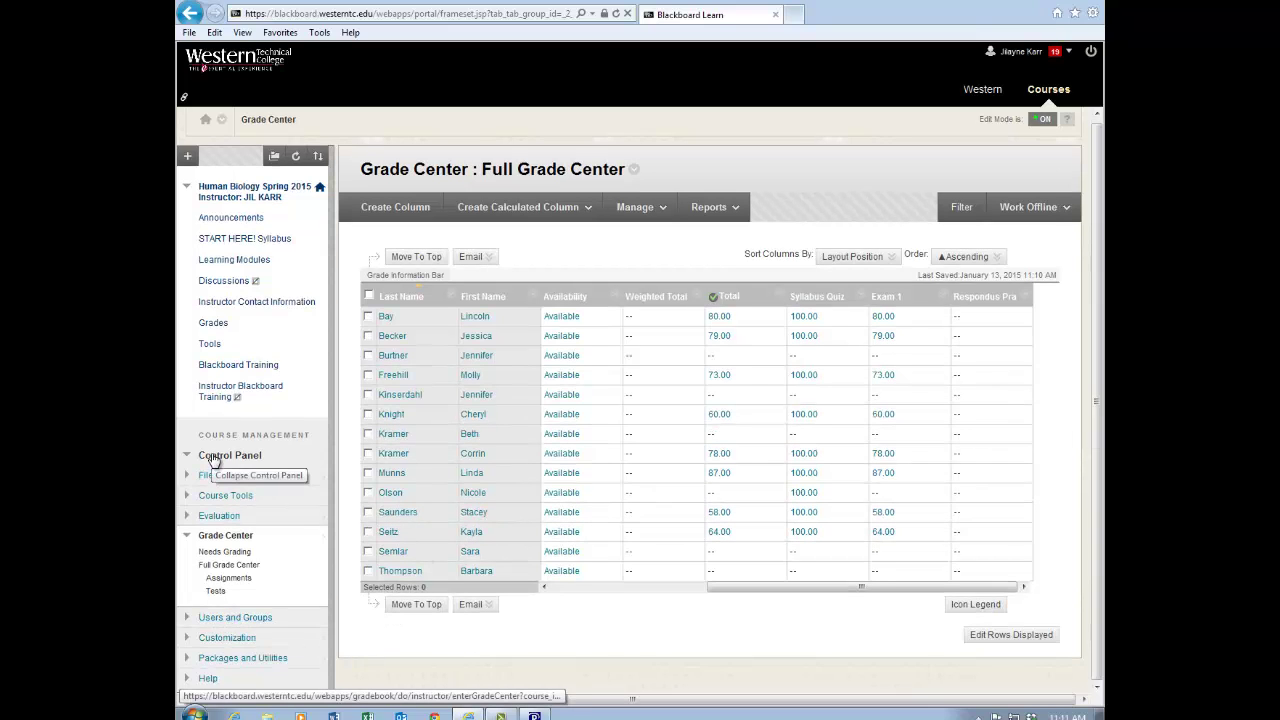
# Step: Go to Course Tools > Tests, Surveys, and Pools > Tests and inspect the Respondus exam's actions
pyautogui.click(225, 495)
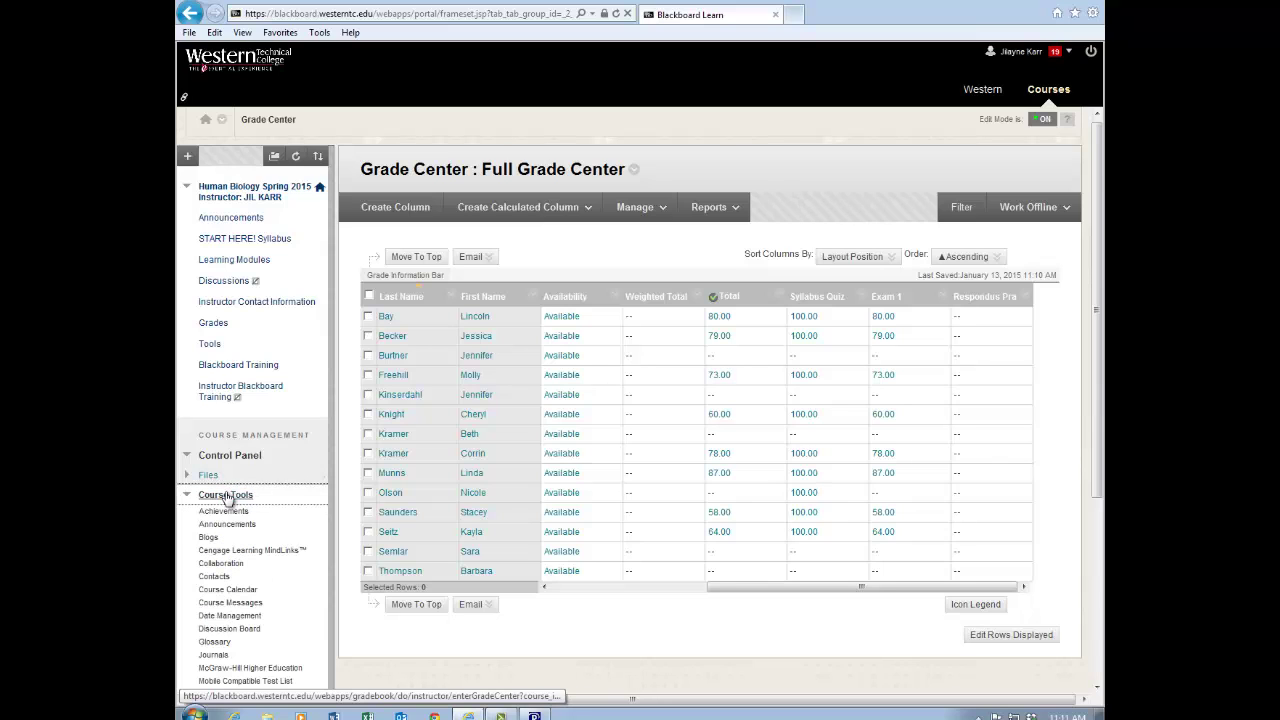
pyautogui.scroll(-3, 235, 520)
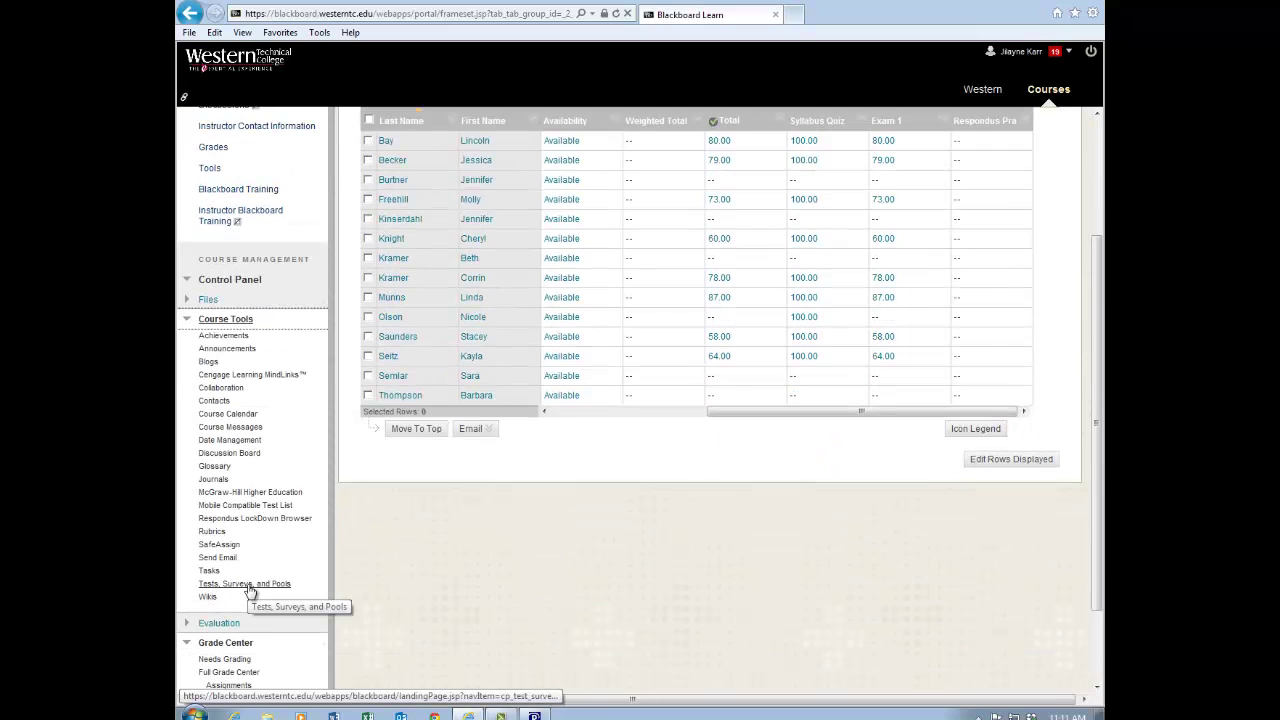
pyautogui.click(250, 588)
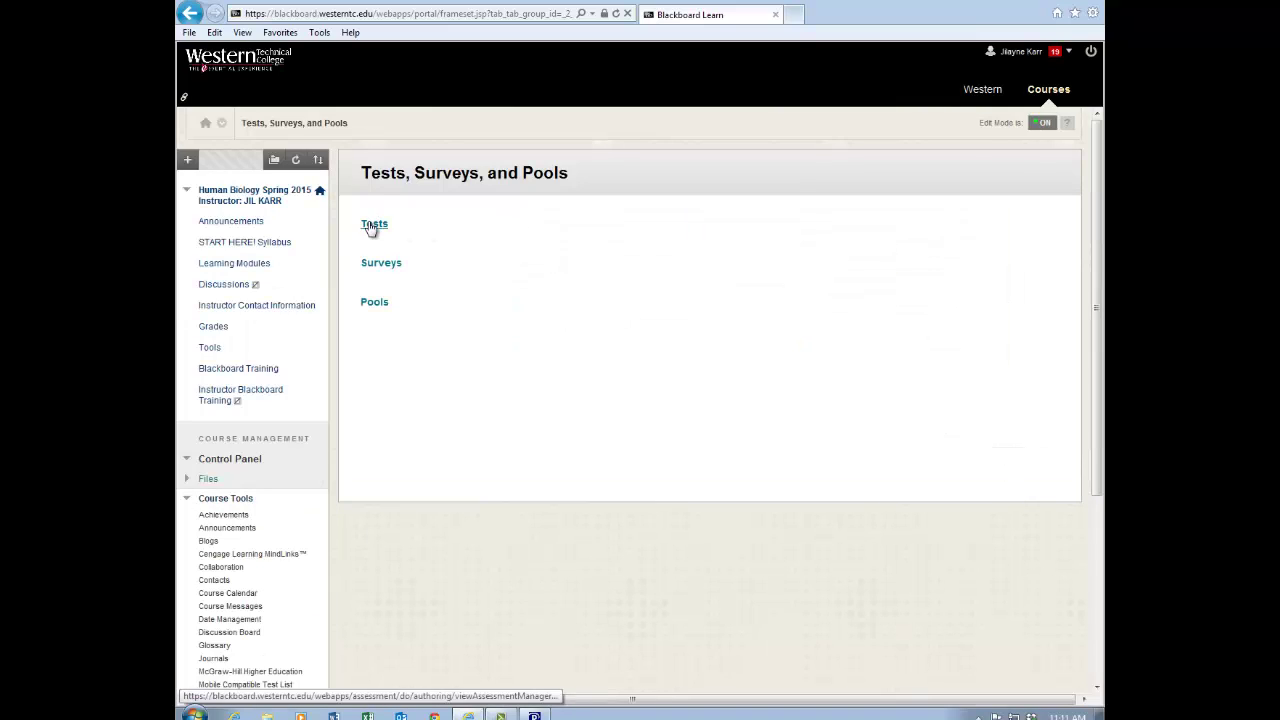
pyautogui.click(370, 225)
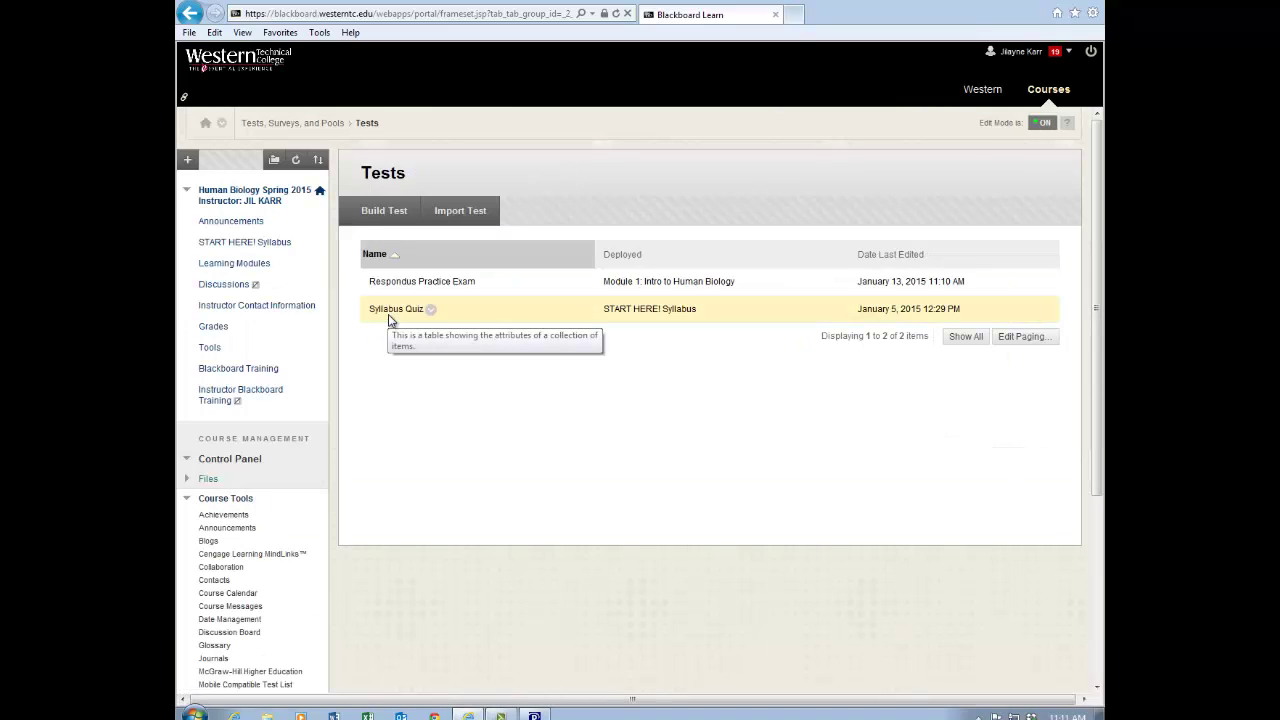
pyautogui.click(483, 284)
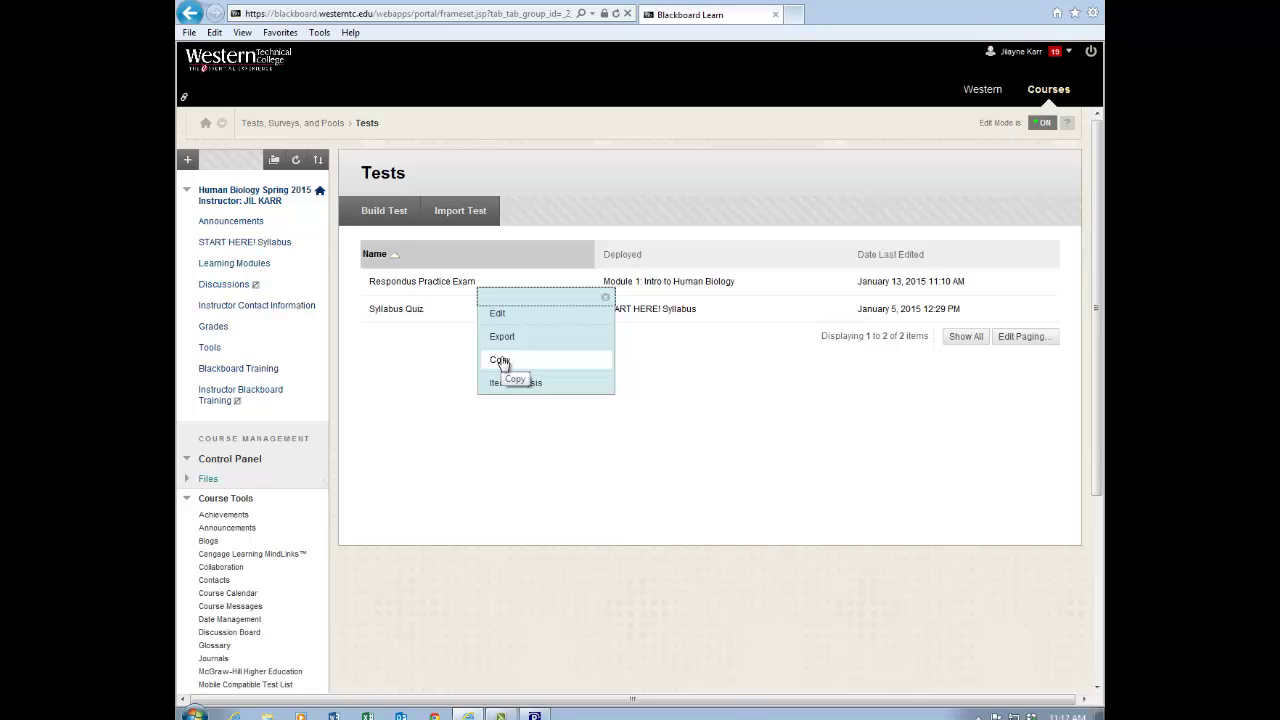
pyautogui.click(502, 450)
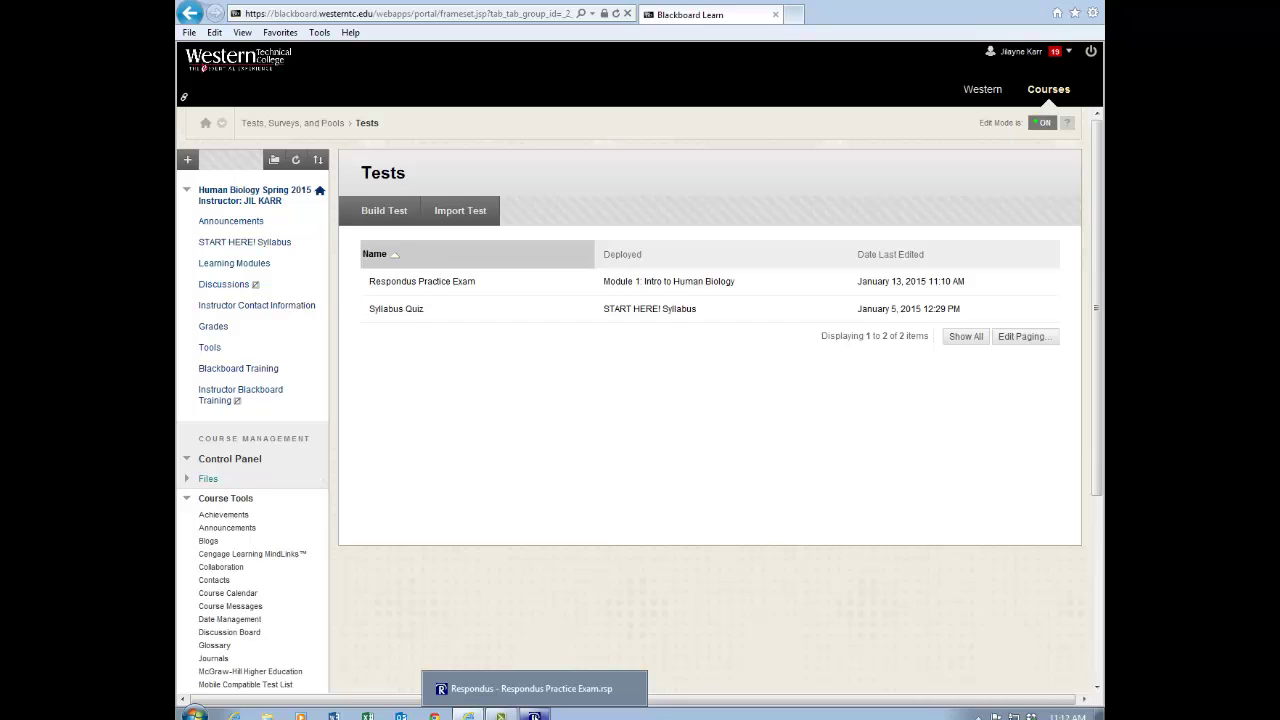
# Step: Switch to Respondus and choose the Exam format on the Print Options page
pyautogui.click(535, 716)
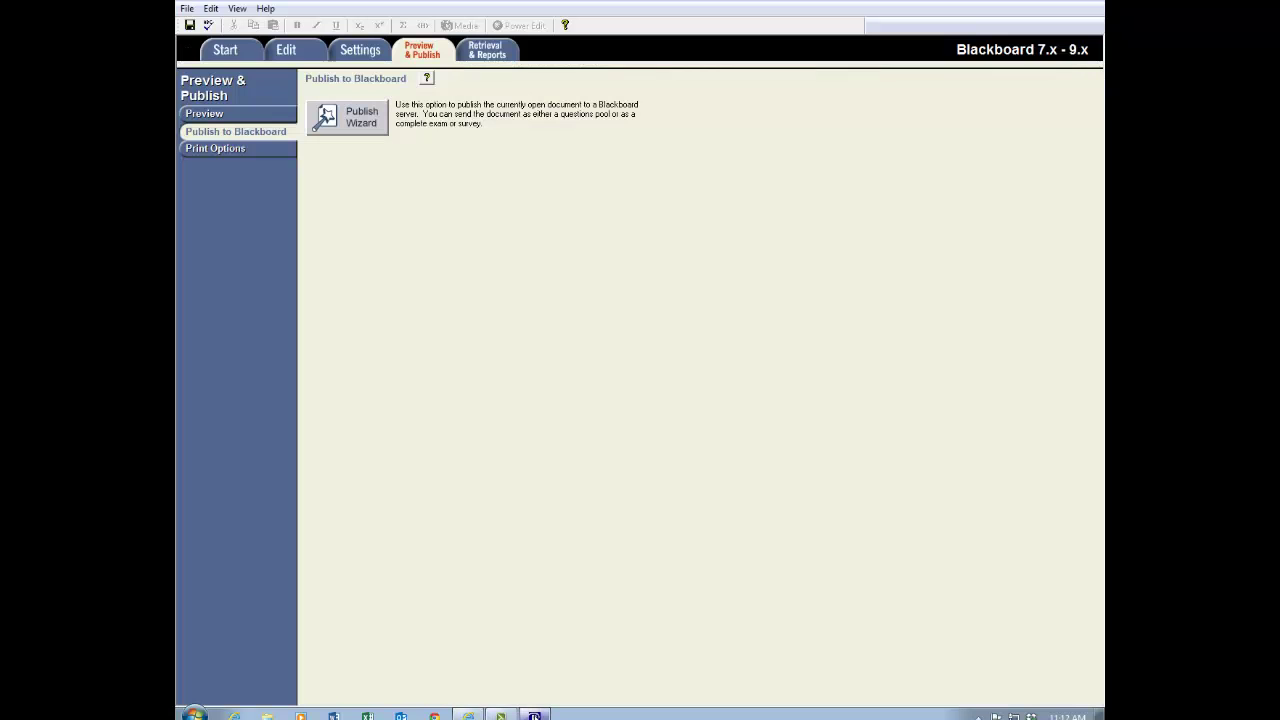
pyautogui.click(240, 148)
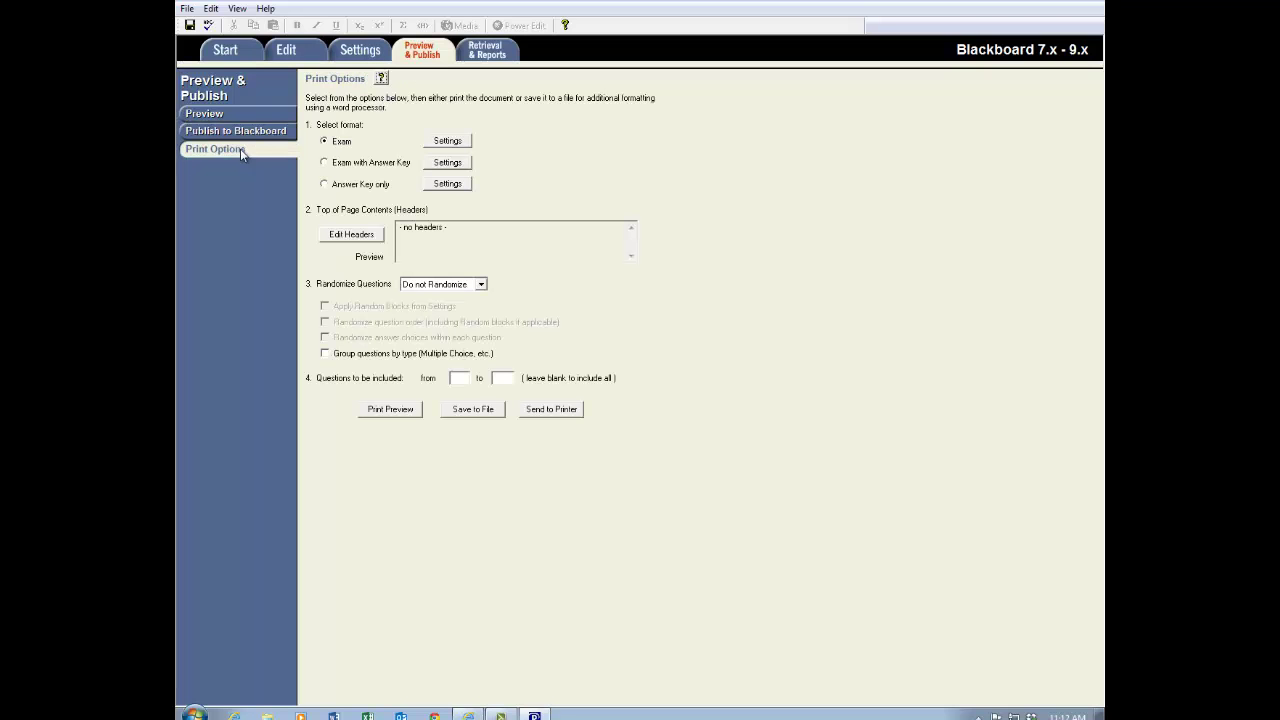
pyautogui.click(323, 142)
# Step: Review the Exam printout's Question Contents and Formatting settings, leaving them unchanged
pyautogui.click(448, 142)
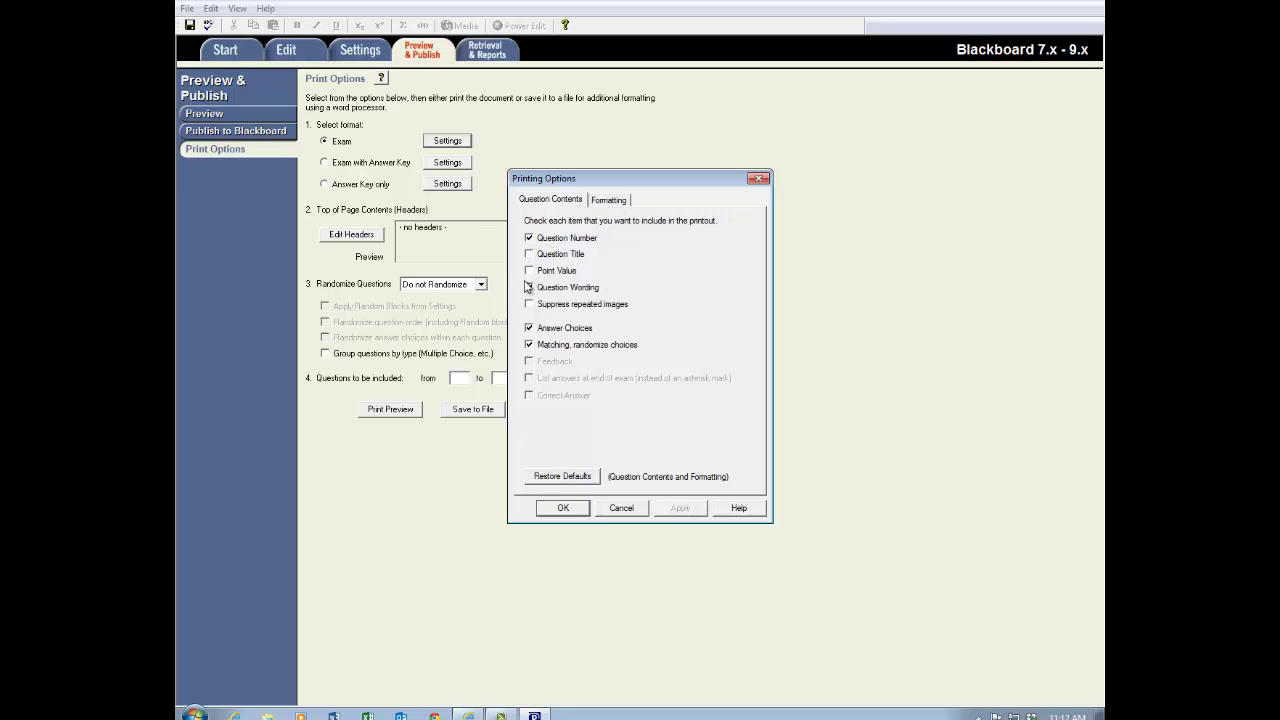
pyautogui.click(529, 328)
pyautogui.click(529, 328)
pyautogui.click(609, 200)
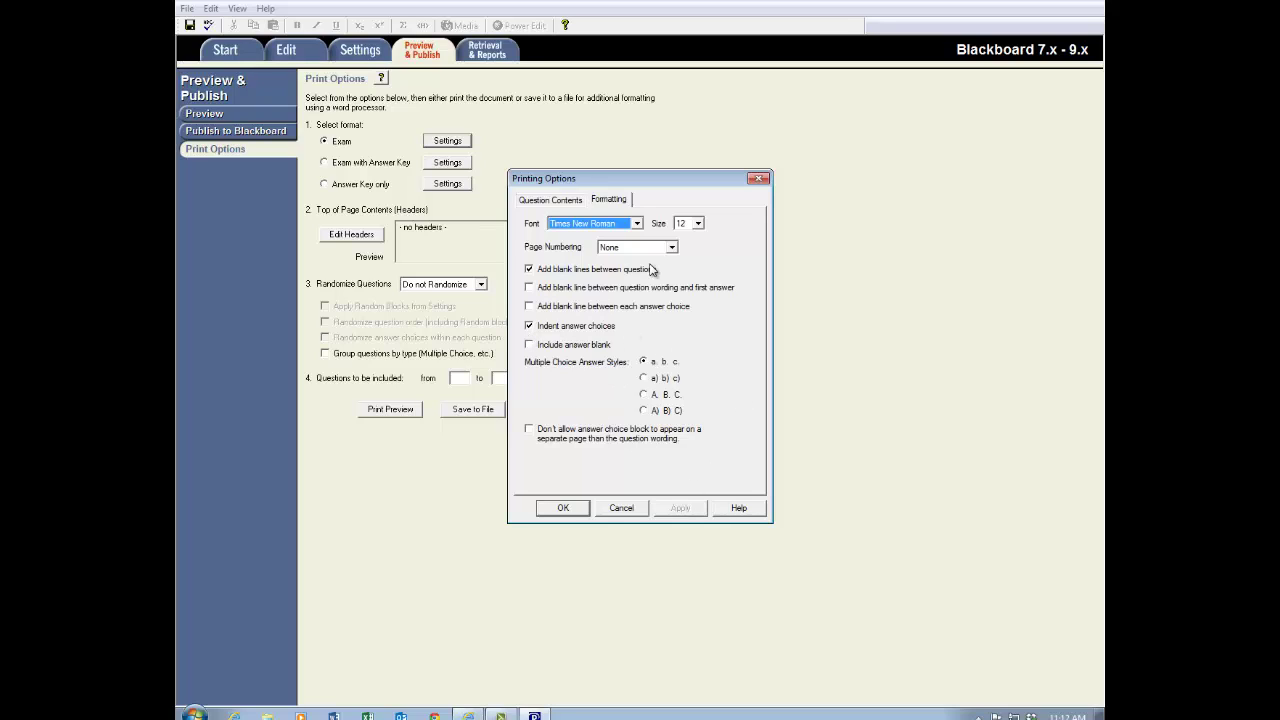
pyautogui.click(758, 178)
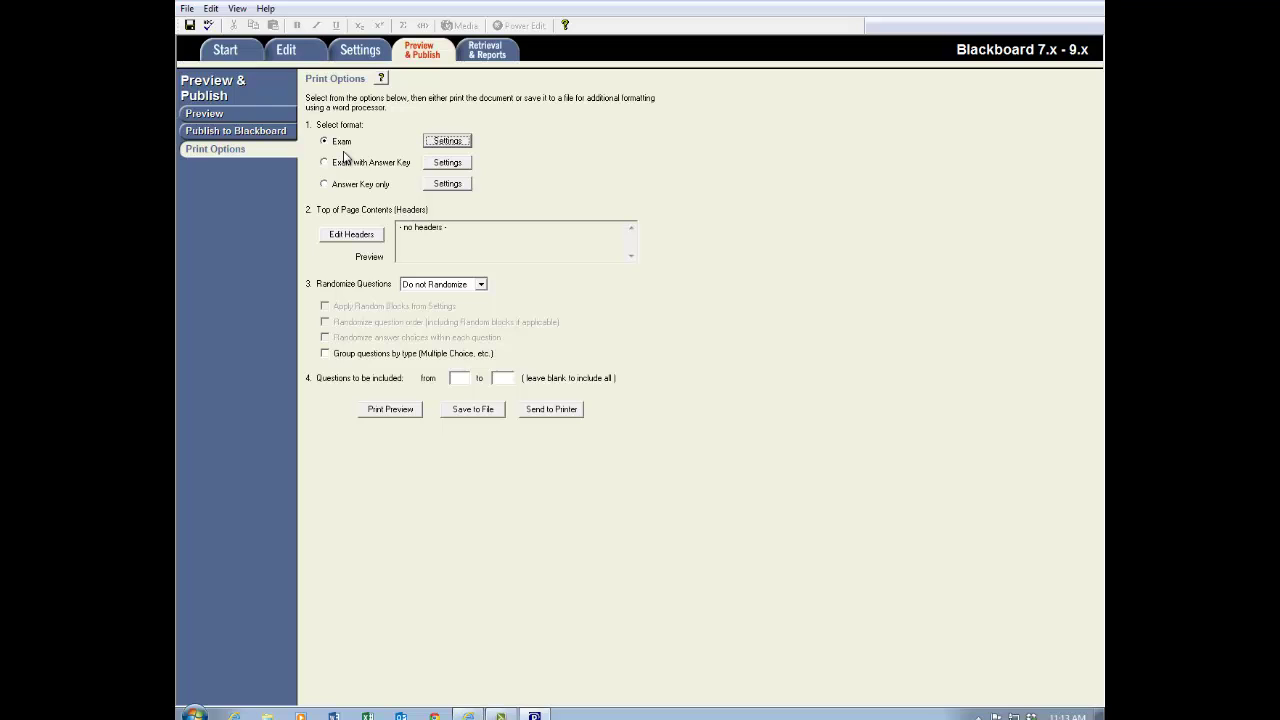
# Step: Preview the printed exam, scrolling through its pages, then close the preview
pyautogui.click(410, 410)
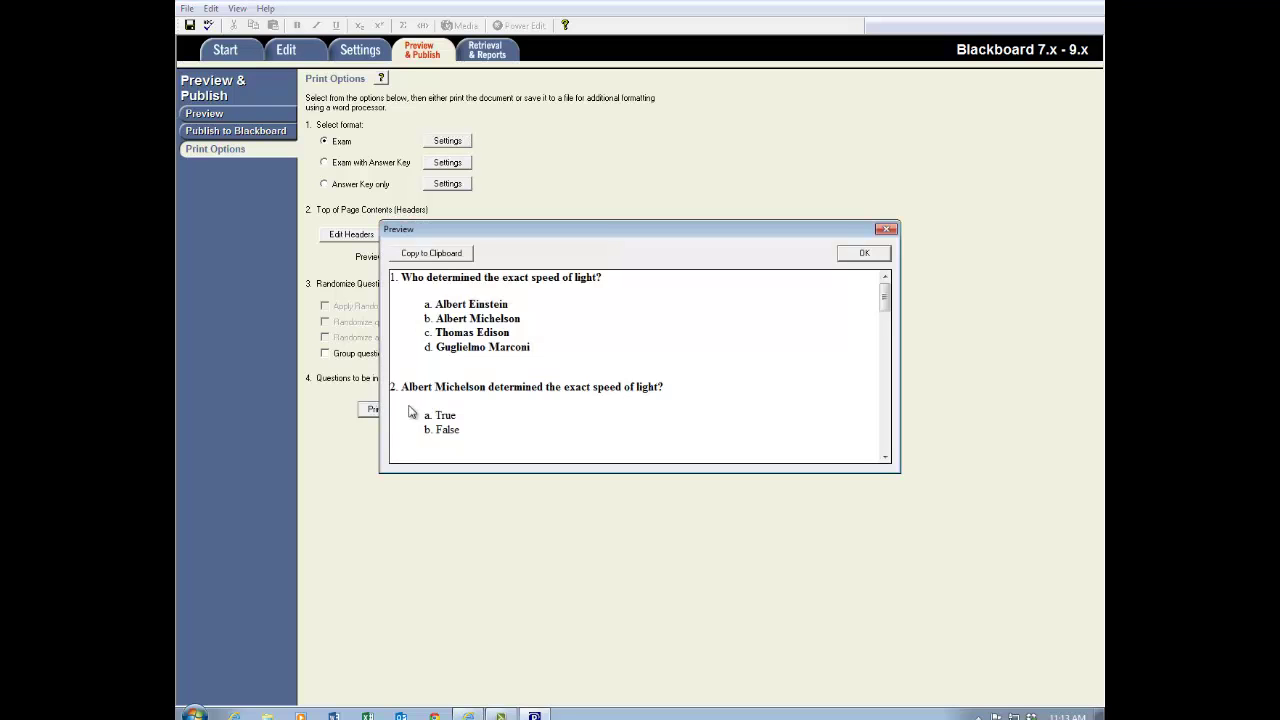
pyautogui.click(885, 457)
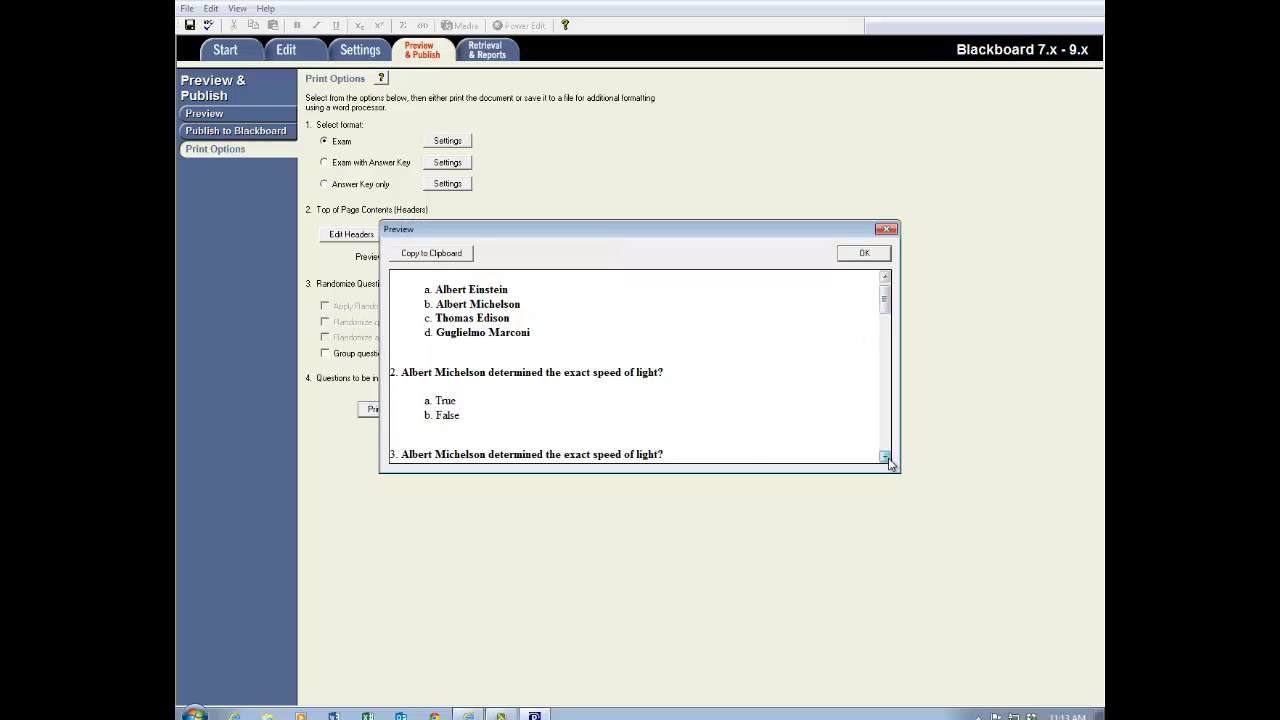
pyautogui.click(885, 457)
pyautogui.click(885, 457)
pyautogui.click(885, 457)
pyautogui.click(885, 457)
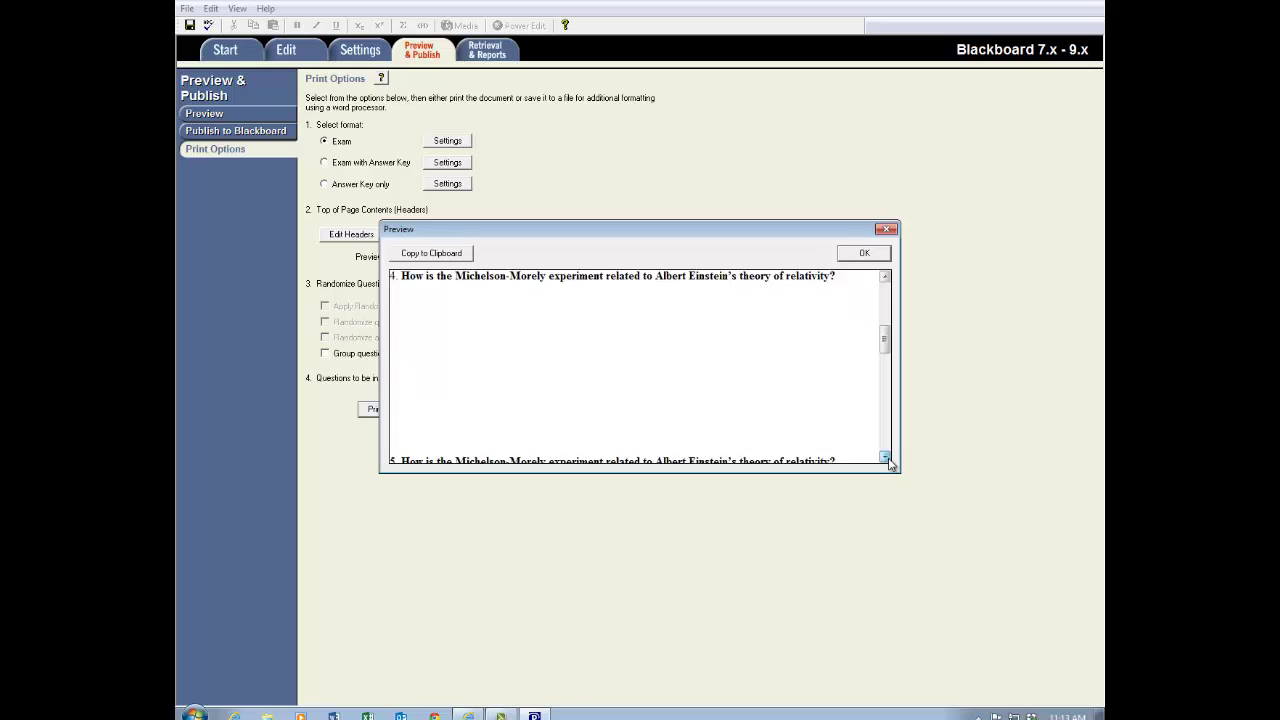
pyautogui.click(885, 457)
pyautogui.click(885, 457)
pyautogui.click(885, 457)
pyautogui.click(885, 457)
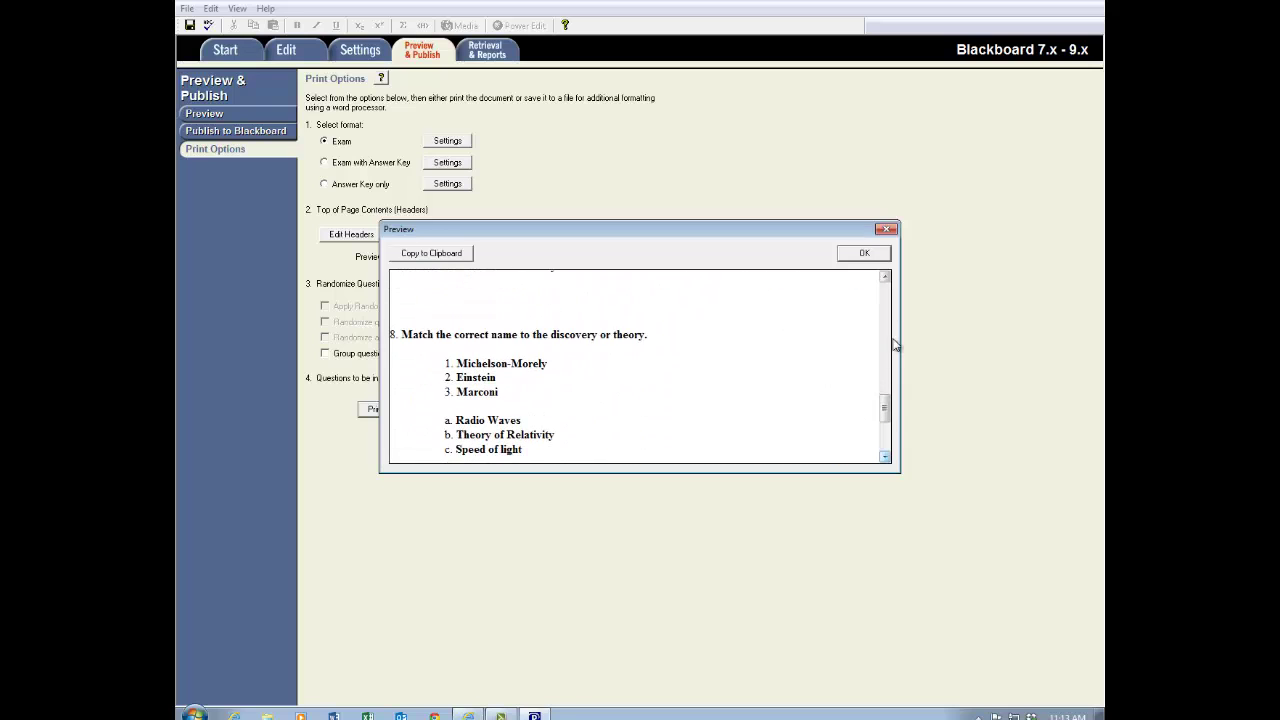
pyautogui.click(886, 229)
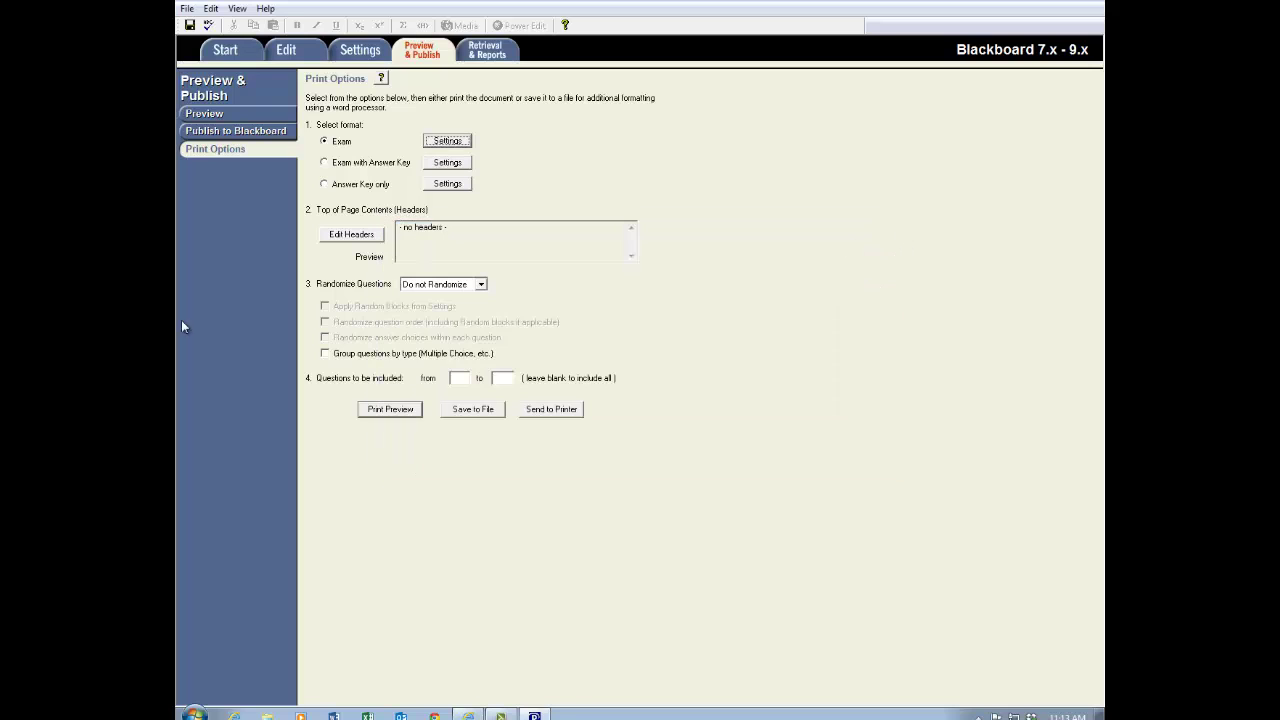
# Step: Save the exam as 'Respondus Exam Word File.doc' in Dropbox > Ji Prof Dev Presentations
pyautogui.click(479, 412)
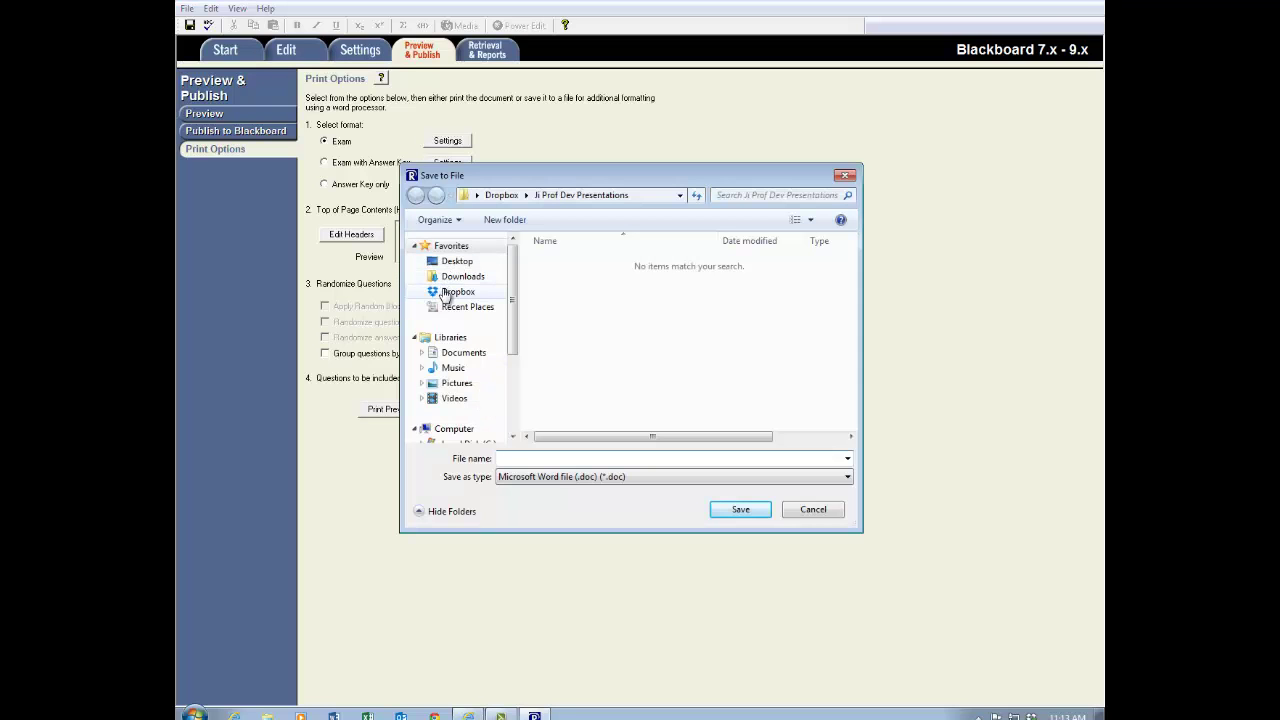
pyautogui.click(450, 291)
pyautogui.click(852, 407)
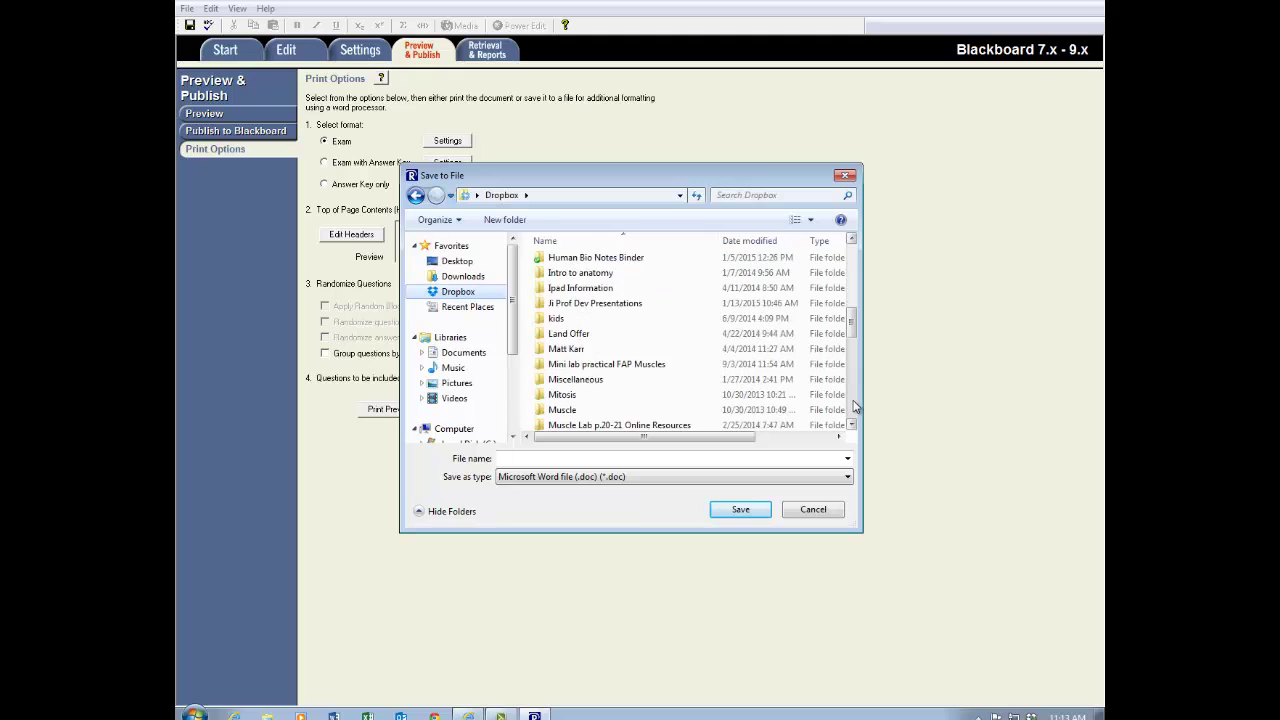
pyautogui.click(852, 395)
pyautogui.scroll(5, 686, 323)
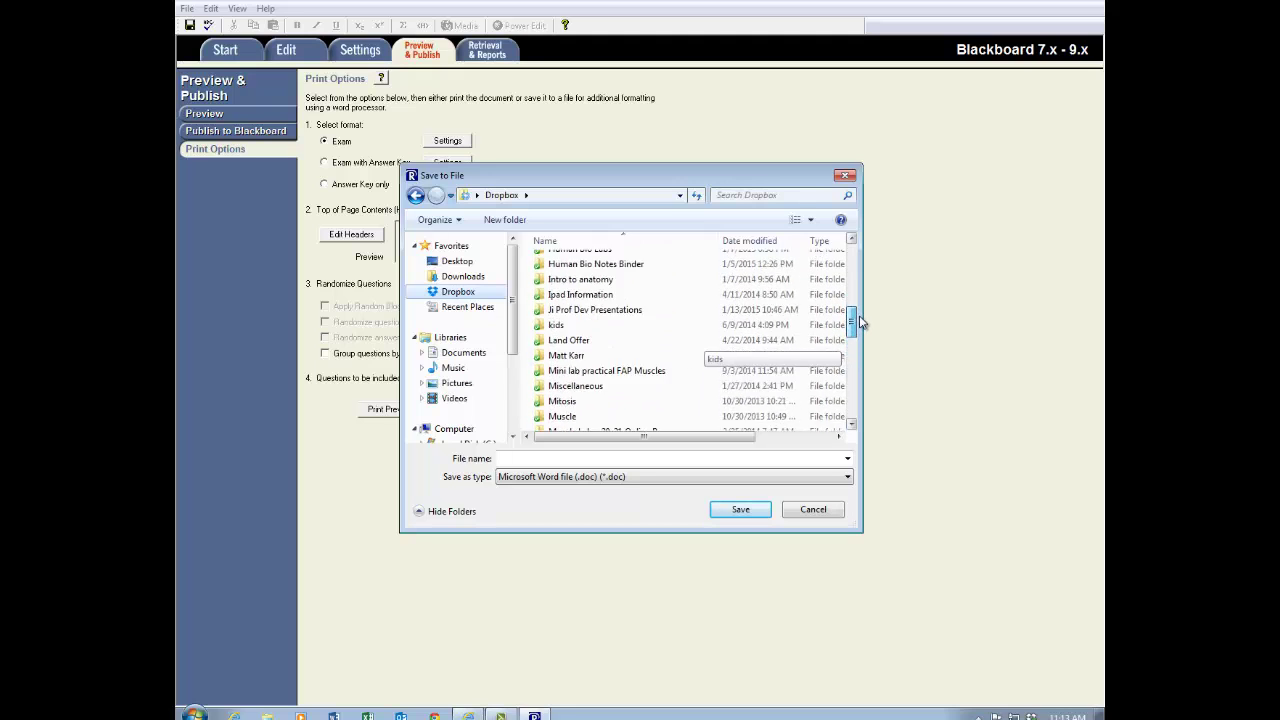
pyautogui.doubleClick(634, 341)
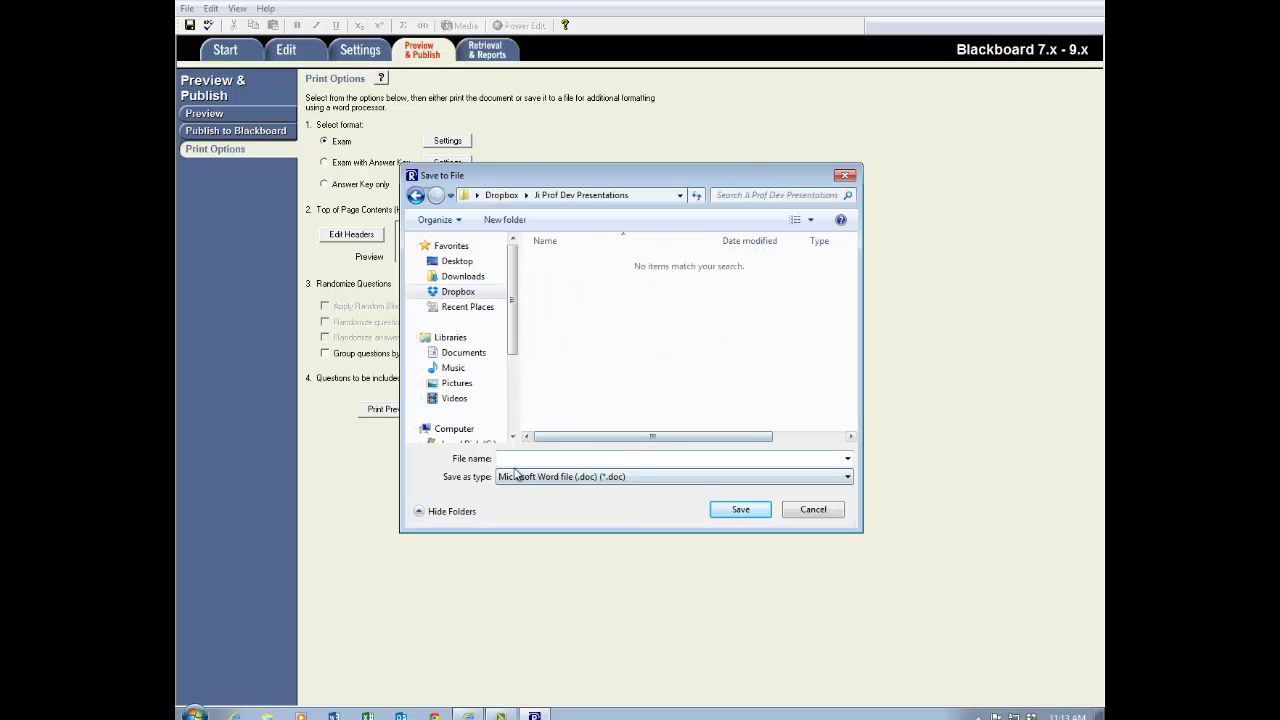
pyautogui.click(519, 458)
pyautogui.write('REs')
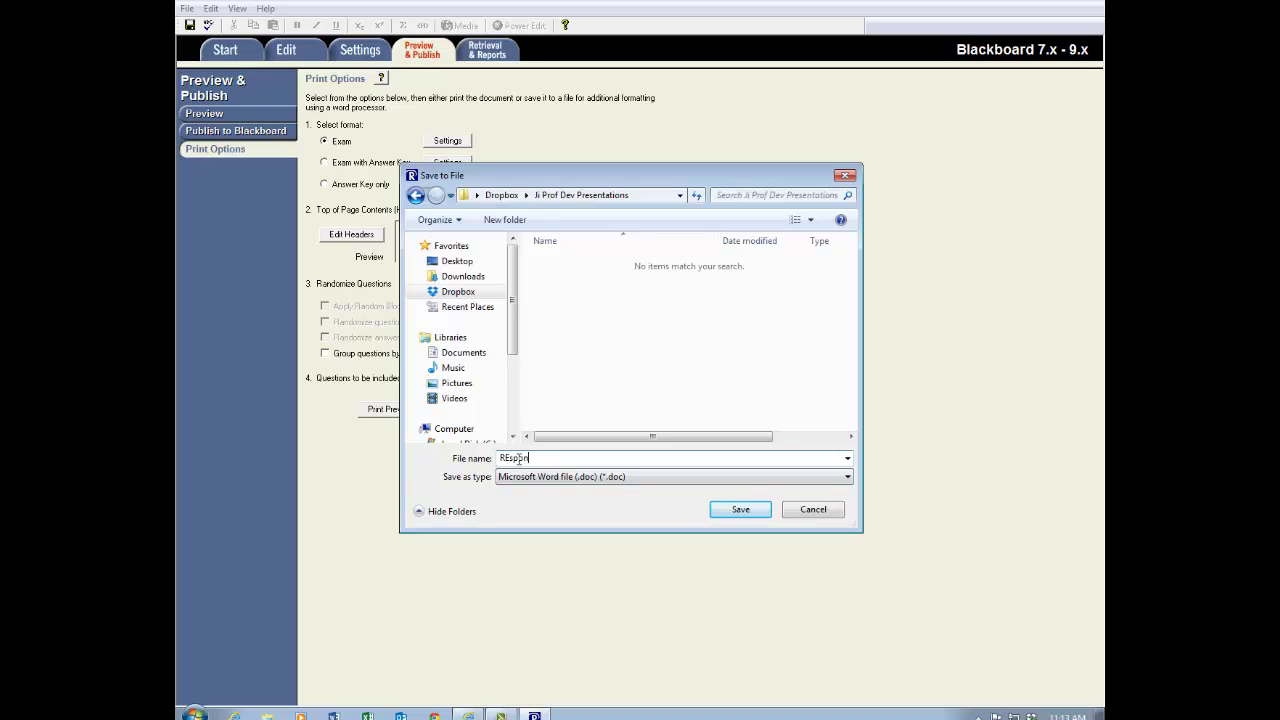
pyautogui.write('pondus Exam Word File')
pyautogui.click(741, 513)
pyautogui.click(662, 388)
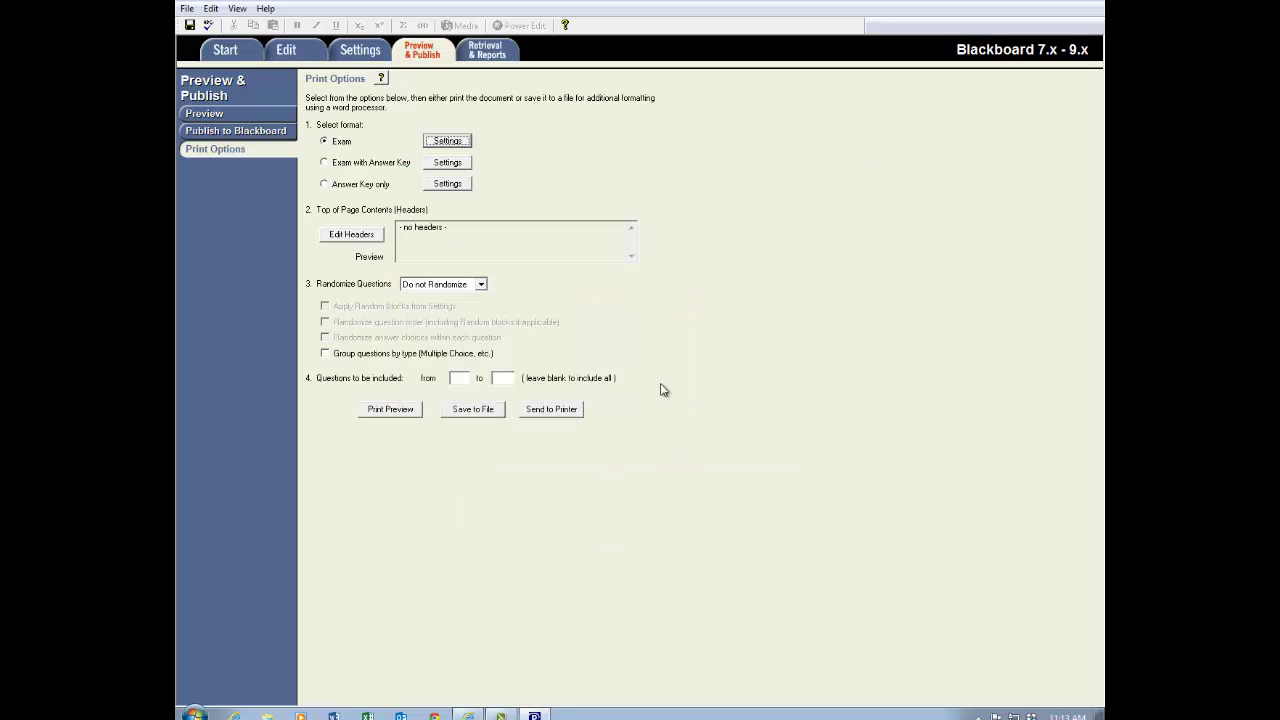
# Step: Open the saved exam file in Word from Dropbox > Ji Prof Dev Presentations
pyautogui.click(180, 713)
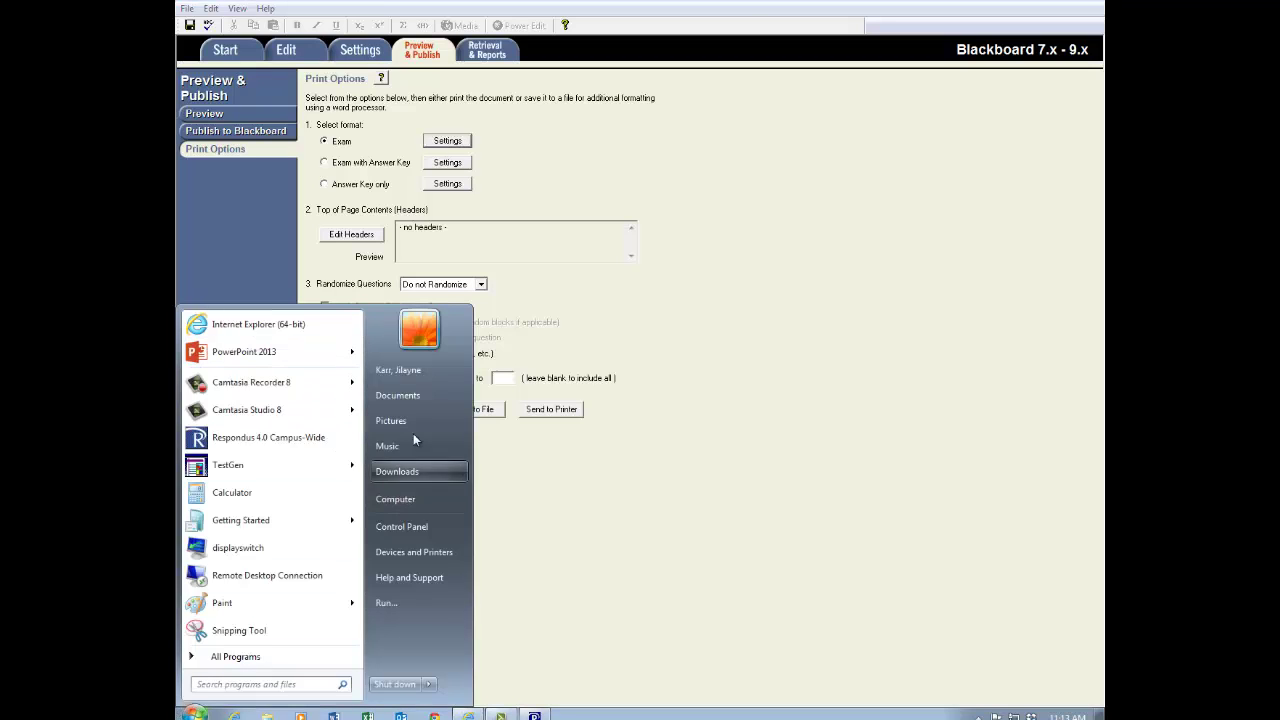
pyautogui.click(413, 399)
pyautogui.click(376, 130)
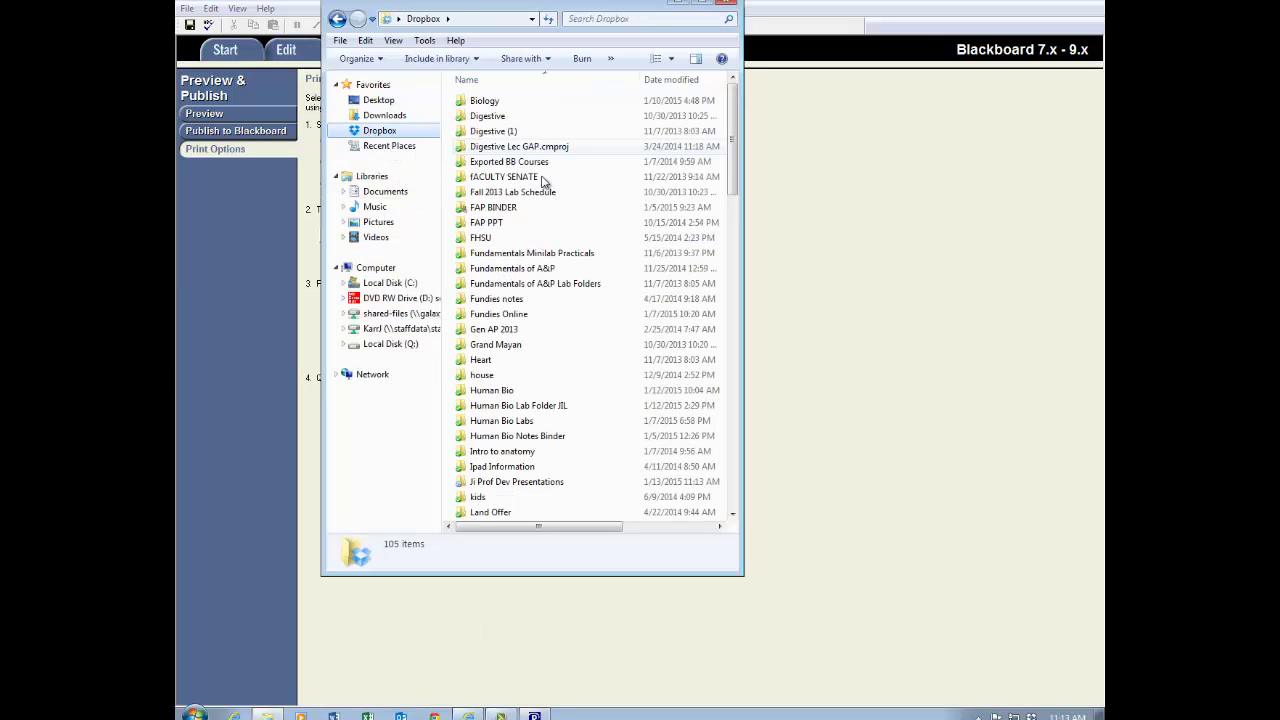
pyautogui.doubleClick(529, 484)
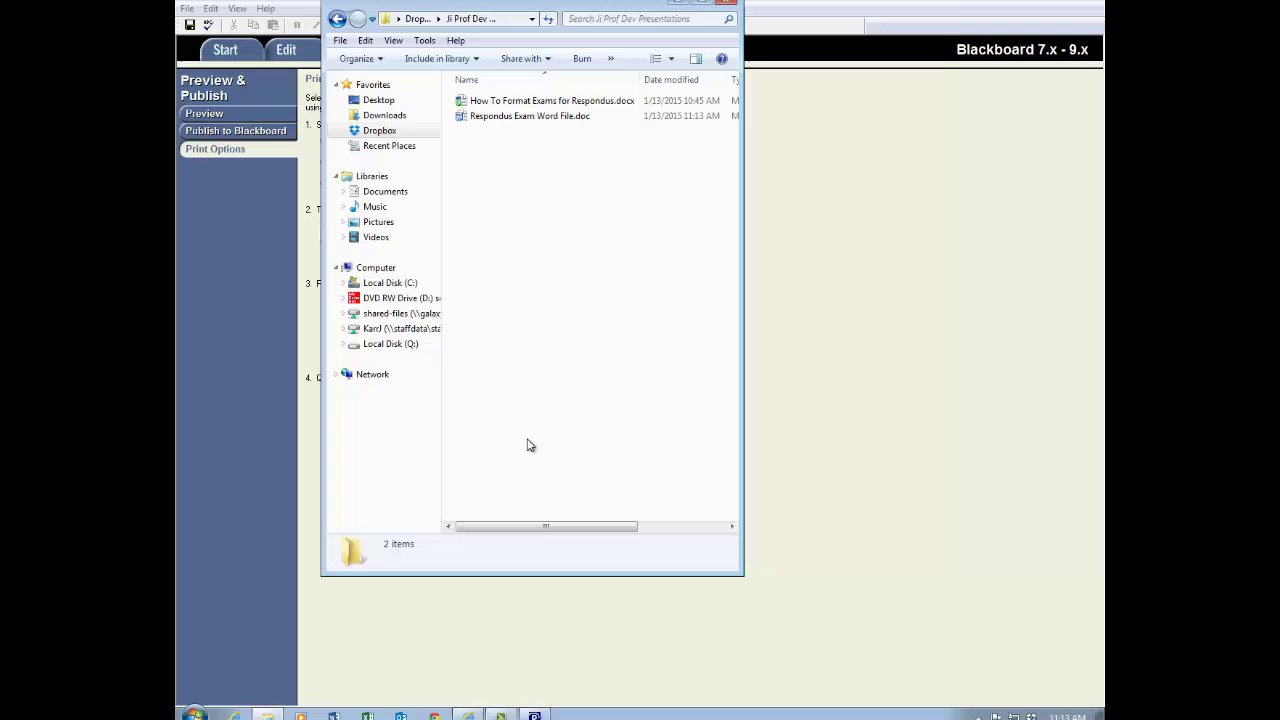
pyautogui.doubleClick(534, 116)
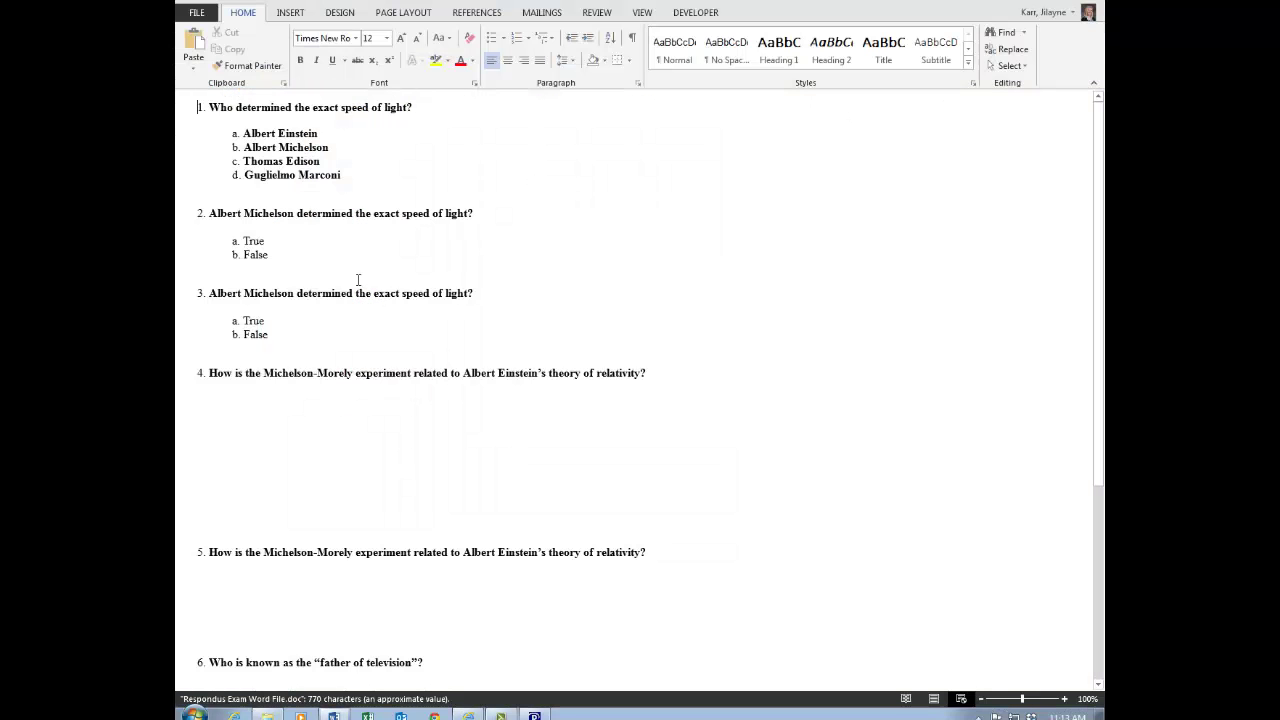
# Step: Add a centred 'EXAM #1' title above question 1, with left alignment on the following line
pyautogui.press('Return')
pyautogui.press('Return')
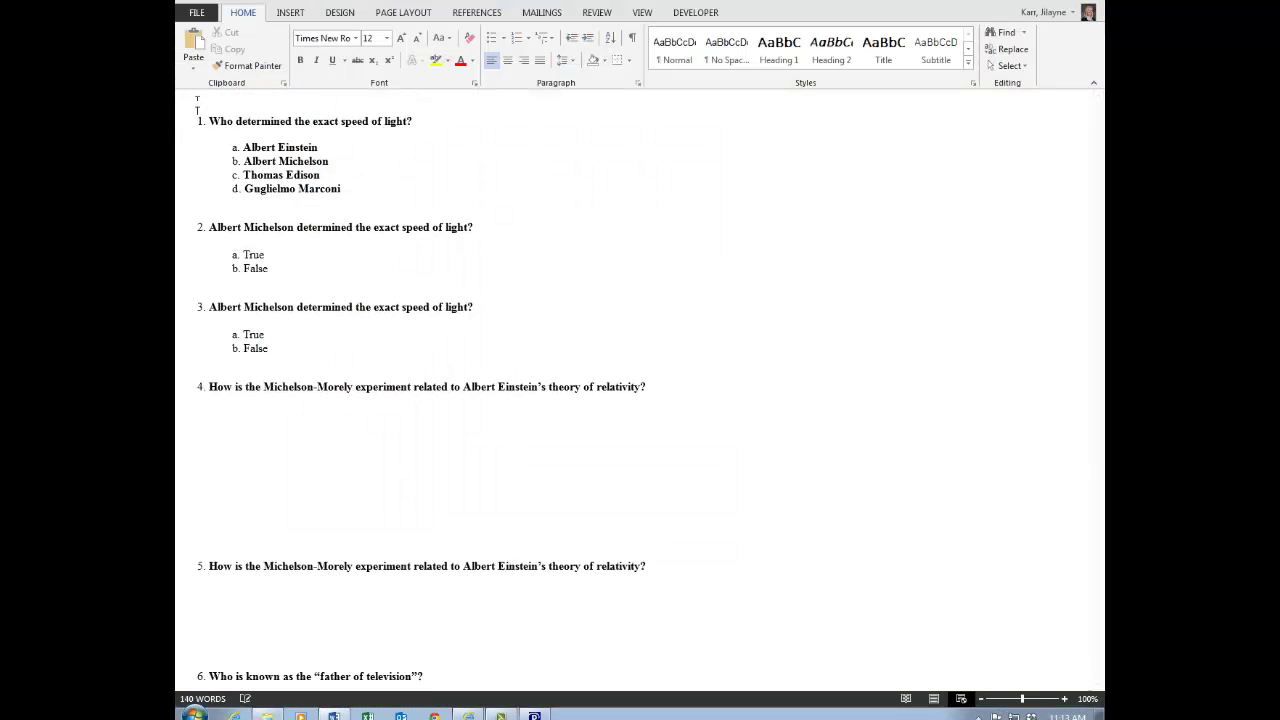
pyautogui.click(508, 61)
pyautogui.write('EXAM #1')
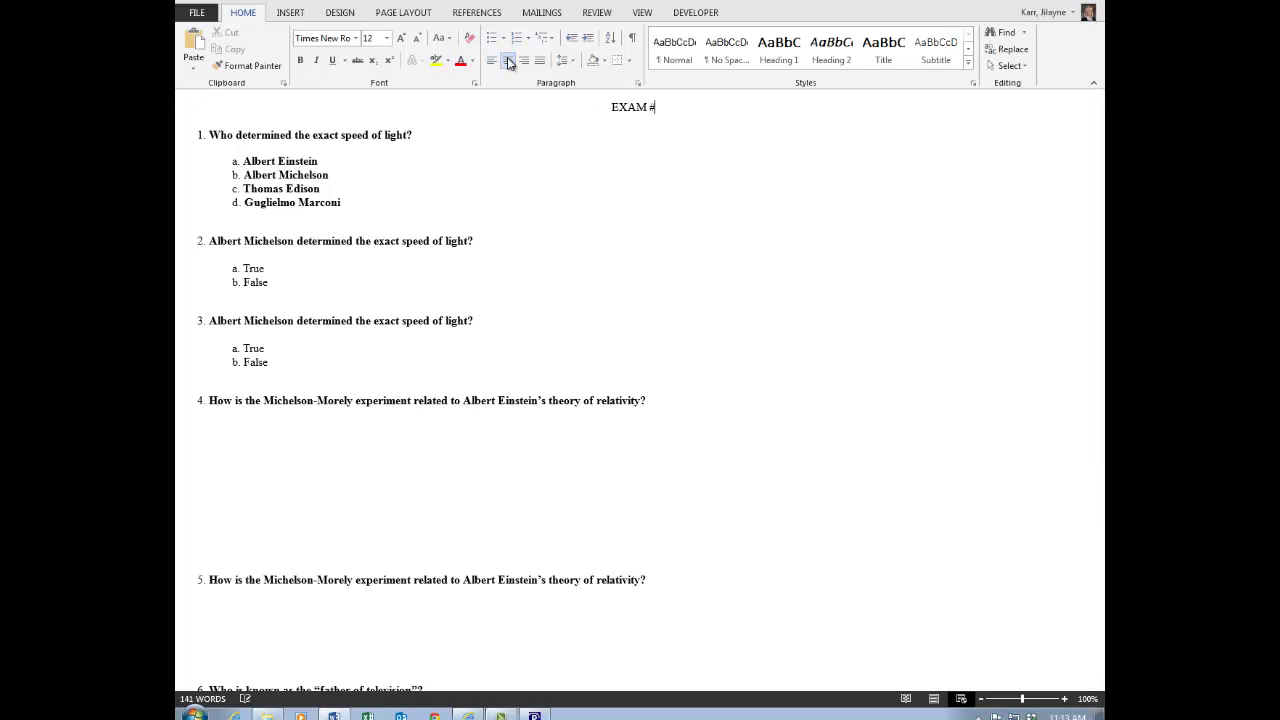
pyautogui.press('Return')
pyautogui.hotkey('ctrl', 'l')
# Step: Close the exam document in Word without saving the title change
pyautogui.scroll(-7, 508, 61)
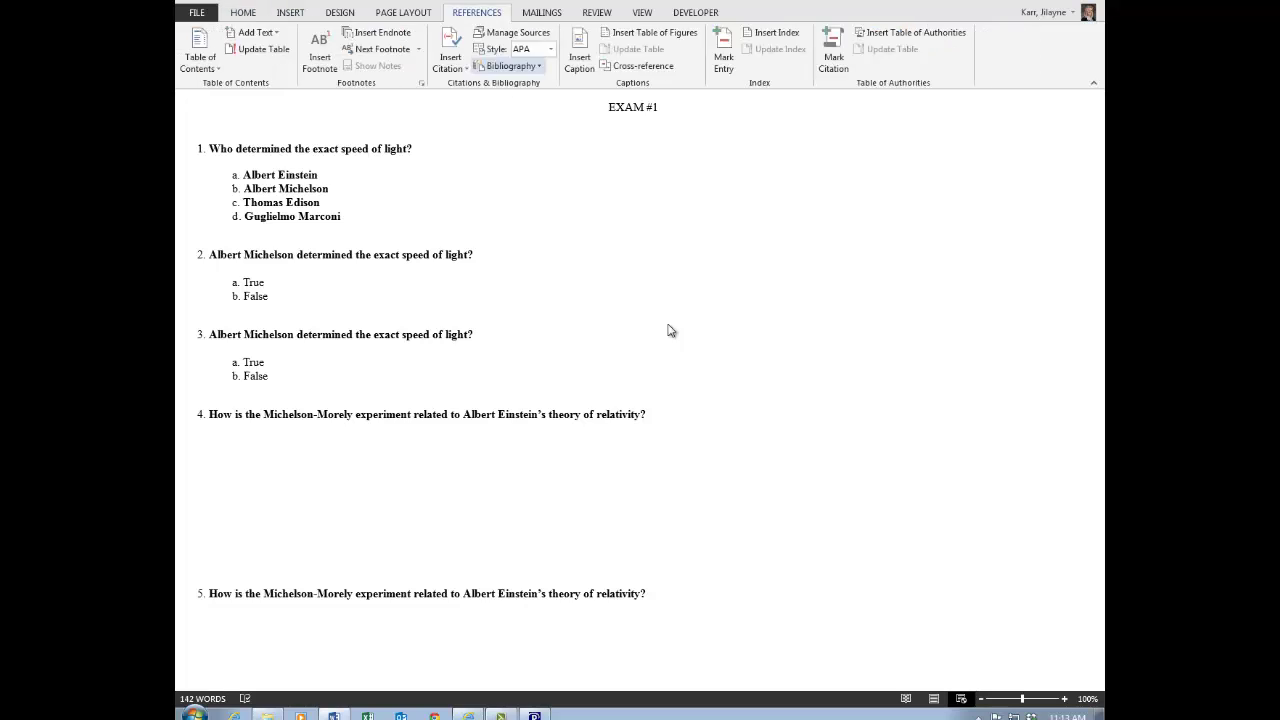
pyautogui.scroll(-7, 669, 329)
pyautogui.scroll(5, 599, 369)
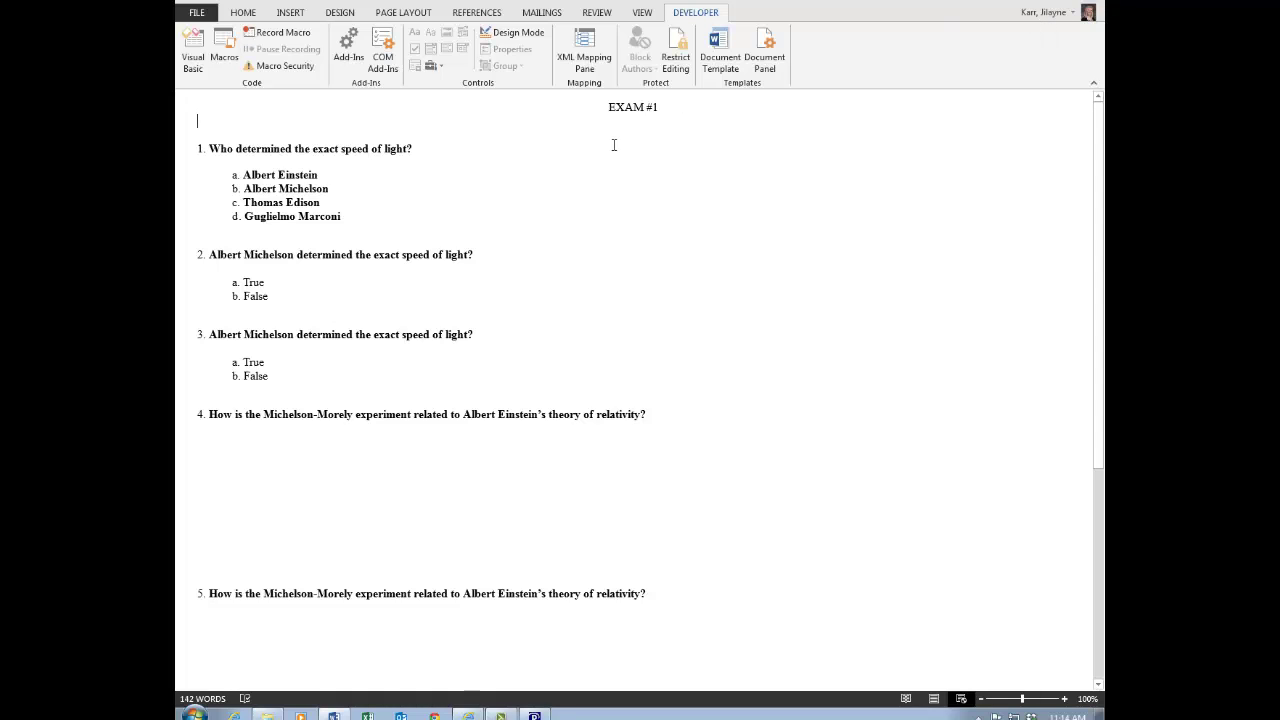
pyautogui.click(1098, 4)
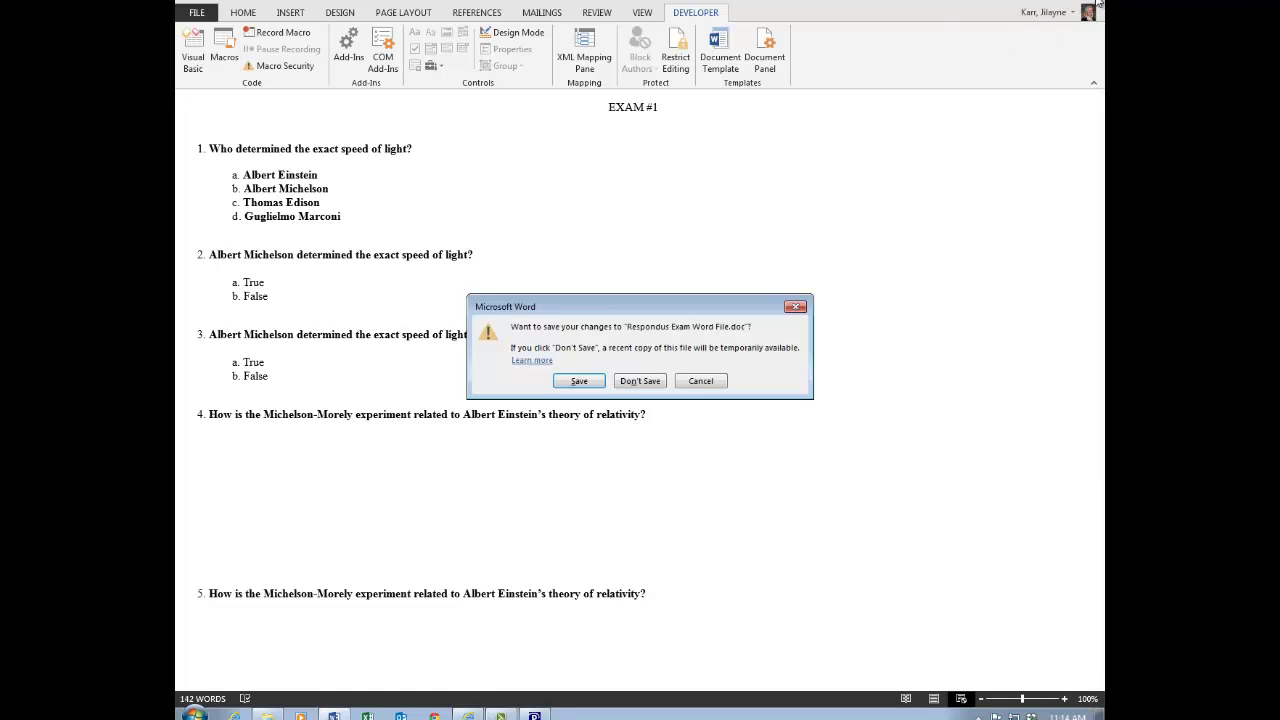
pyautogui.click(701, 377)
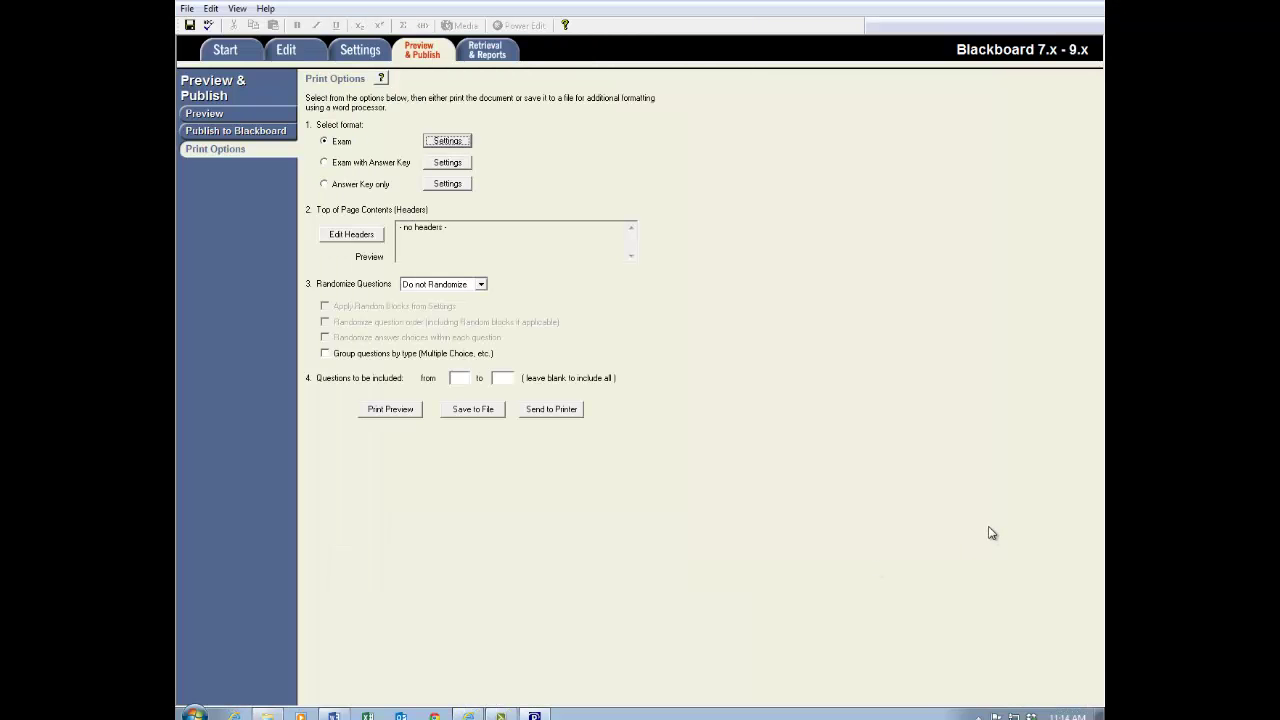
pyautogui.click(334, 714)
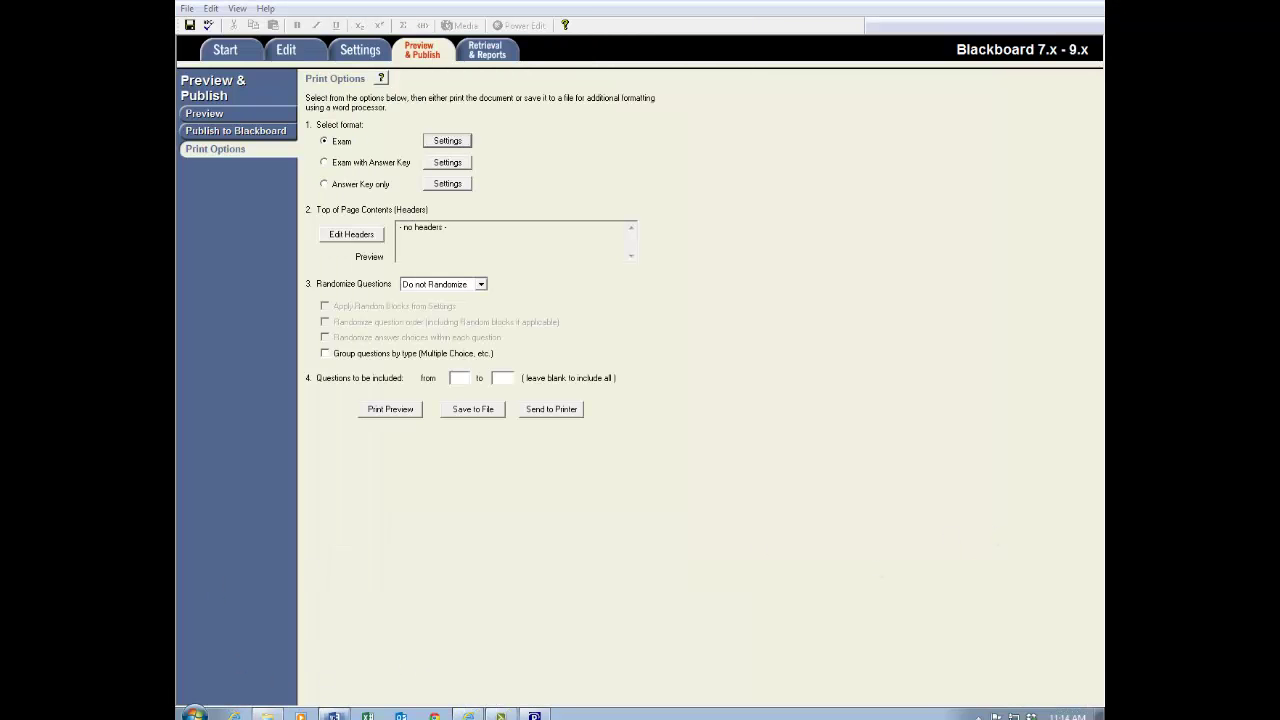
pyautogui.click(1097, 4)
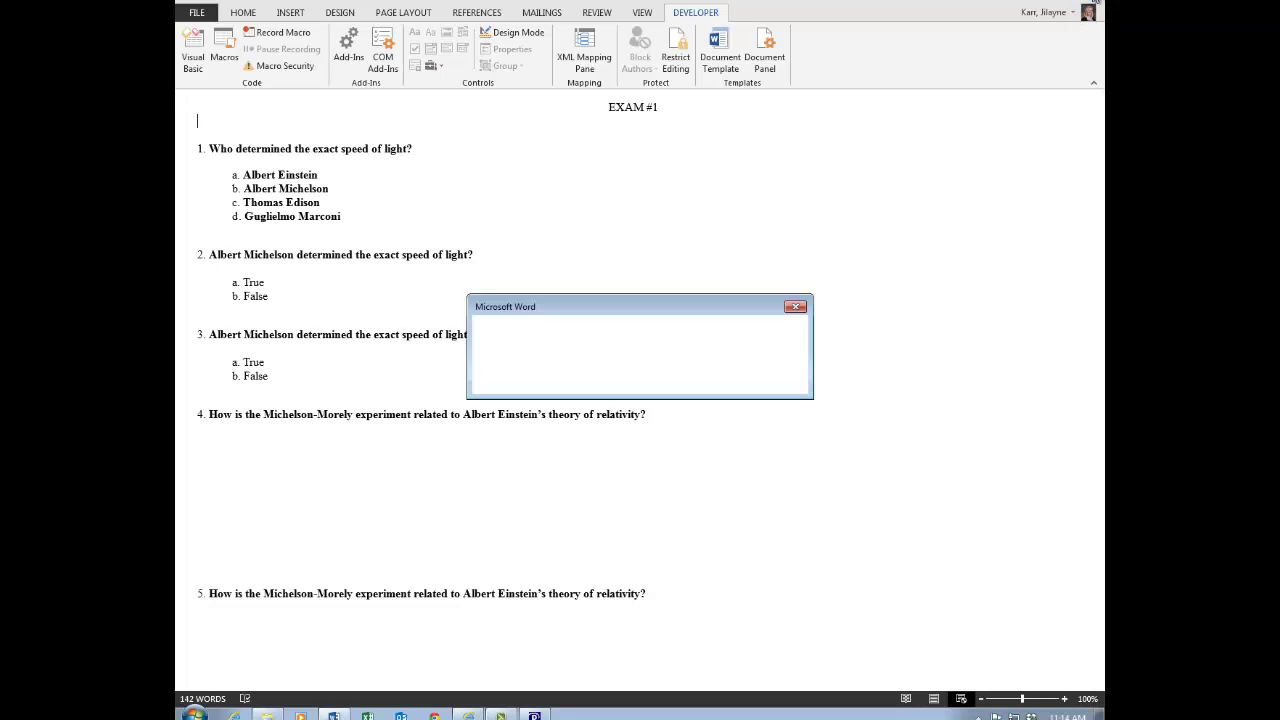
pyautogui.click(645, 380)
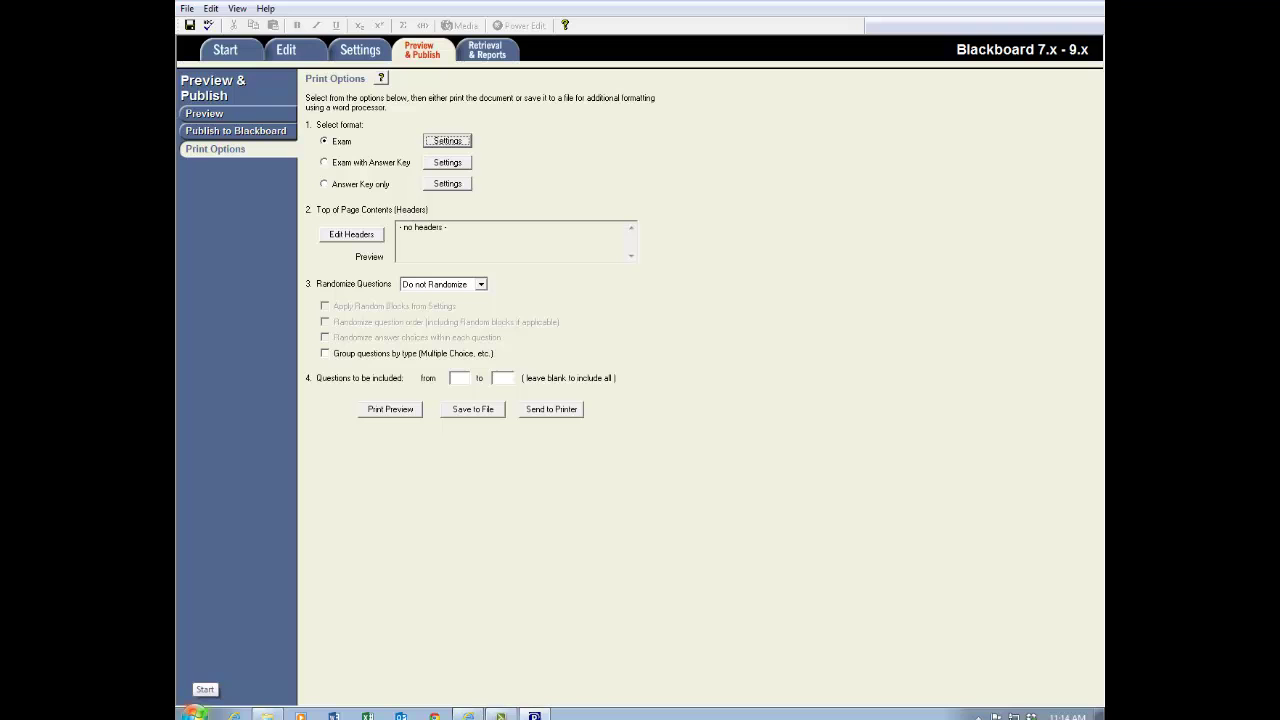
pyautogui.click(194, 712)
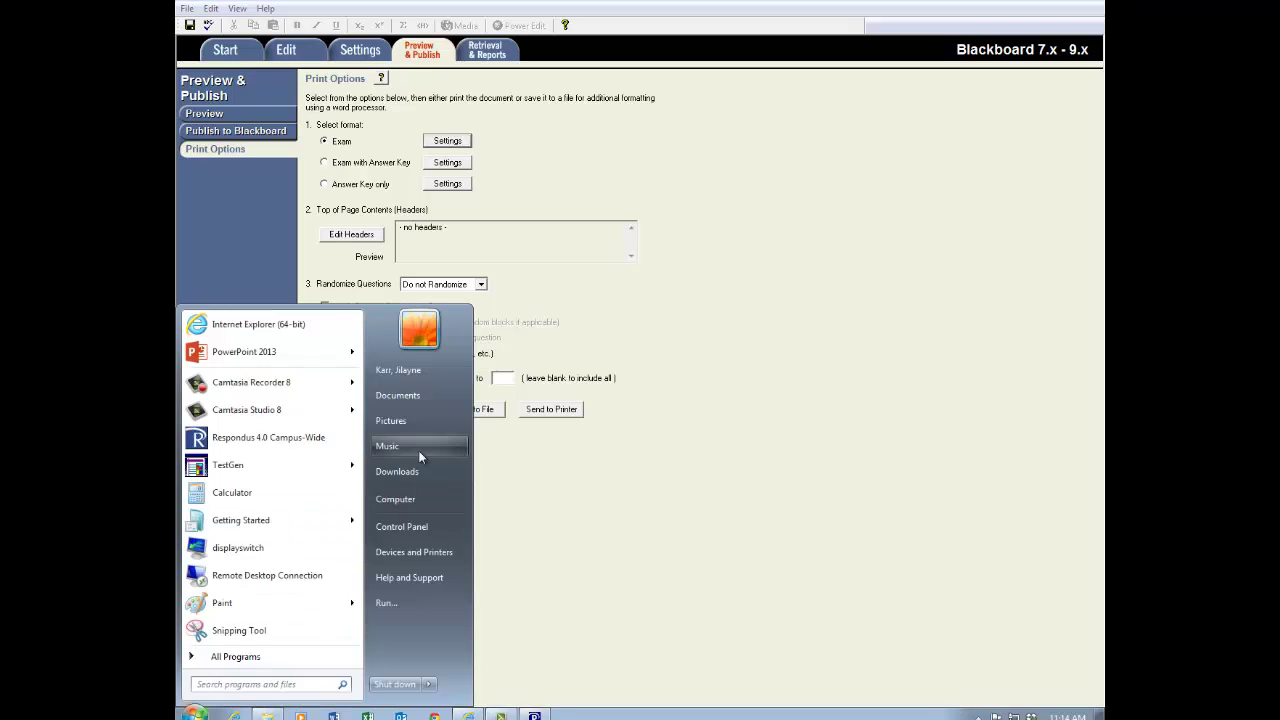
# Step: Open How To Format Exams for Respondus.docx from Documents > Dropbox > Ji Prof Dev Presentations
pyautogui.click(416, 402)
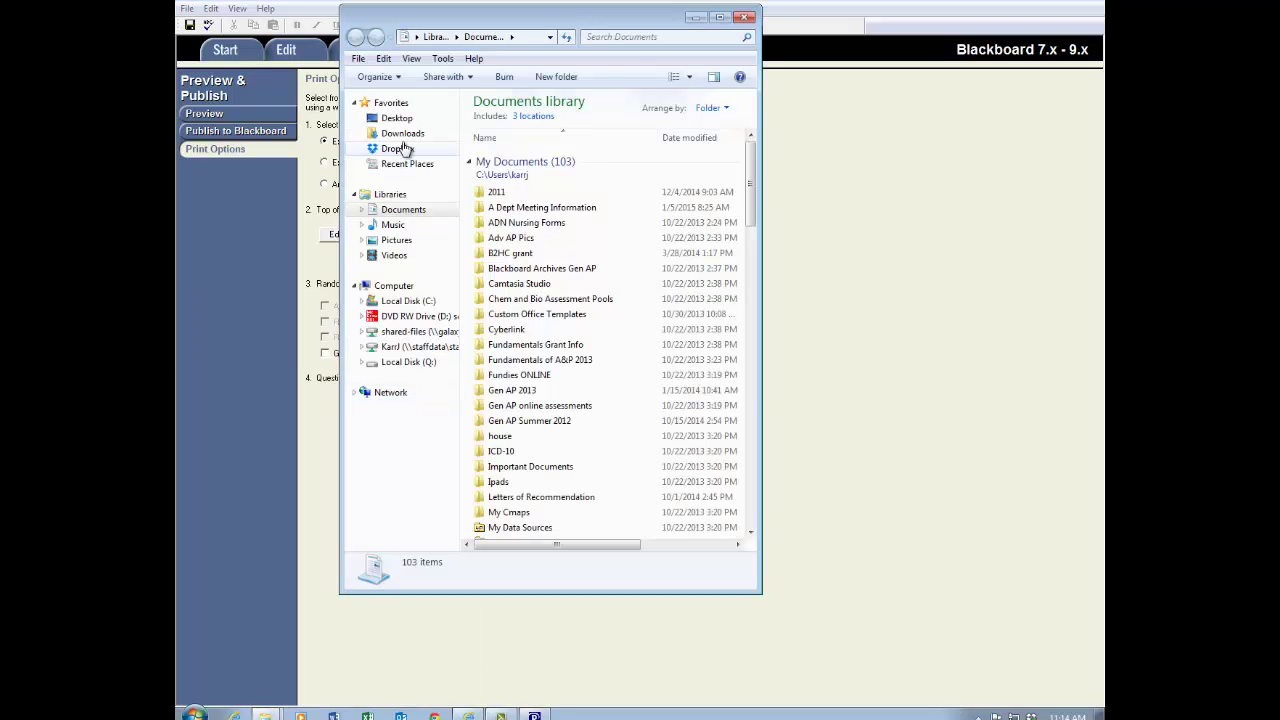
pyautogui.click(398, 148)
pyautogui.doubleClick(548, 503)
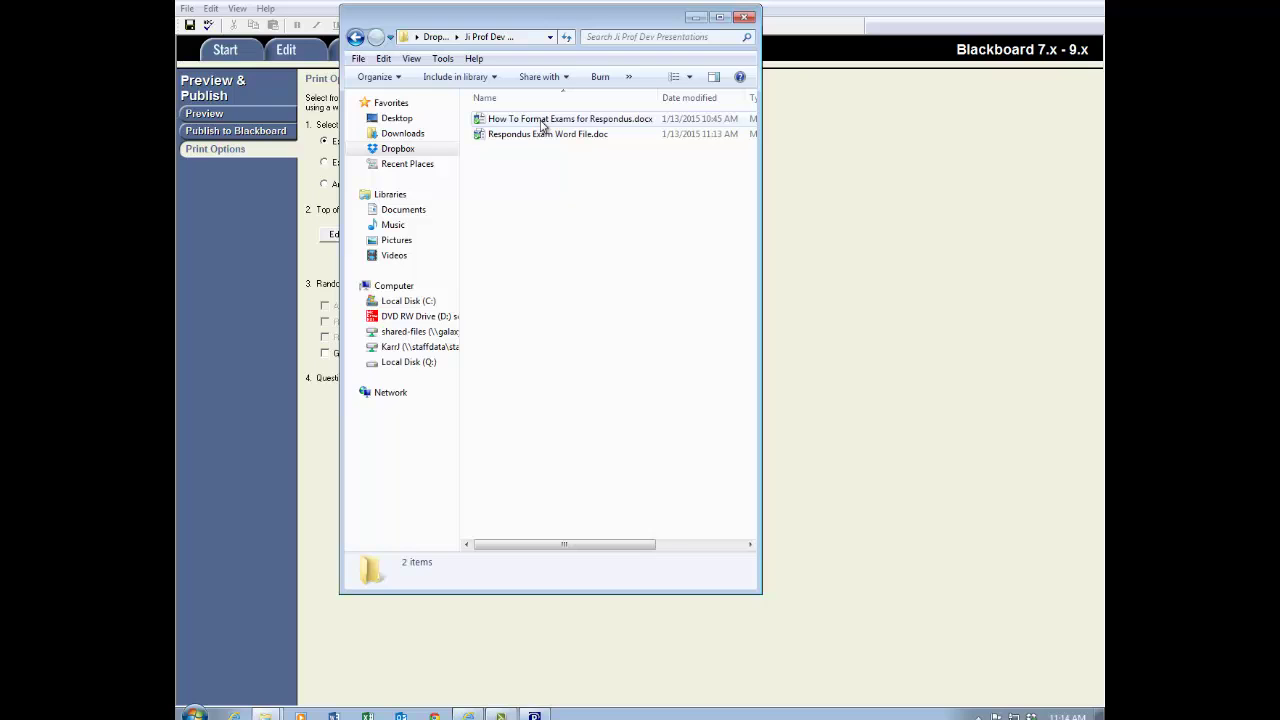
pyautogui.doubleClick(542, 119)
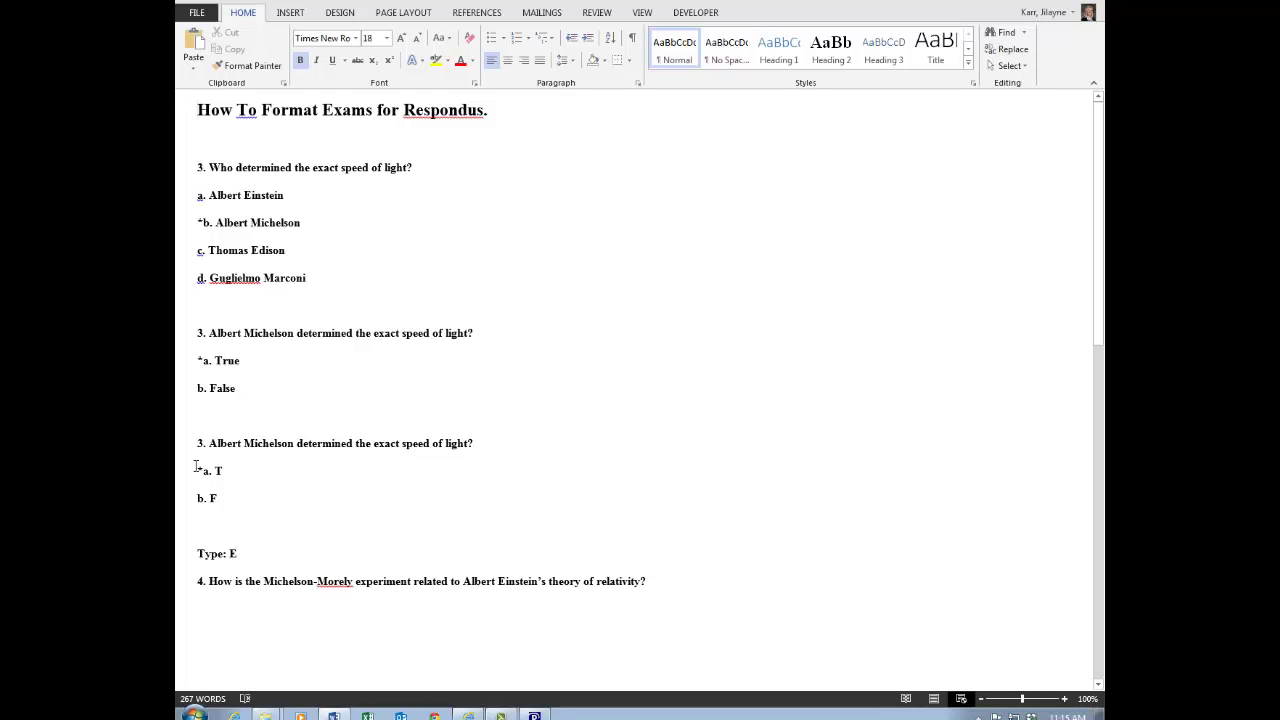
# Step: Highlight the first and second 'Type: E' labels in yellow
pyautogui.scroll(-3, 196, 466)
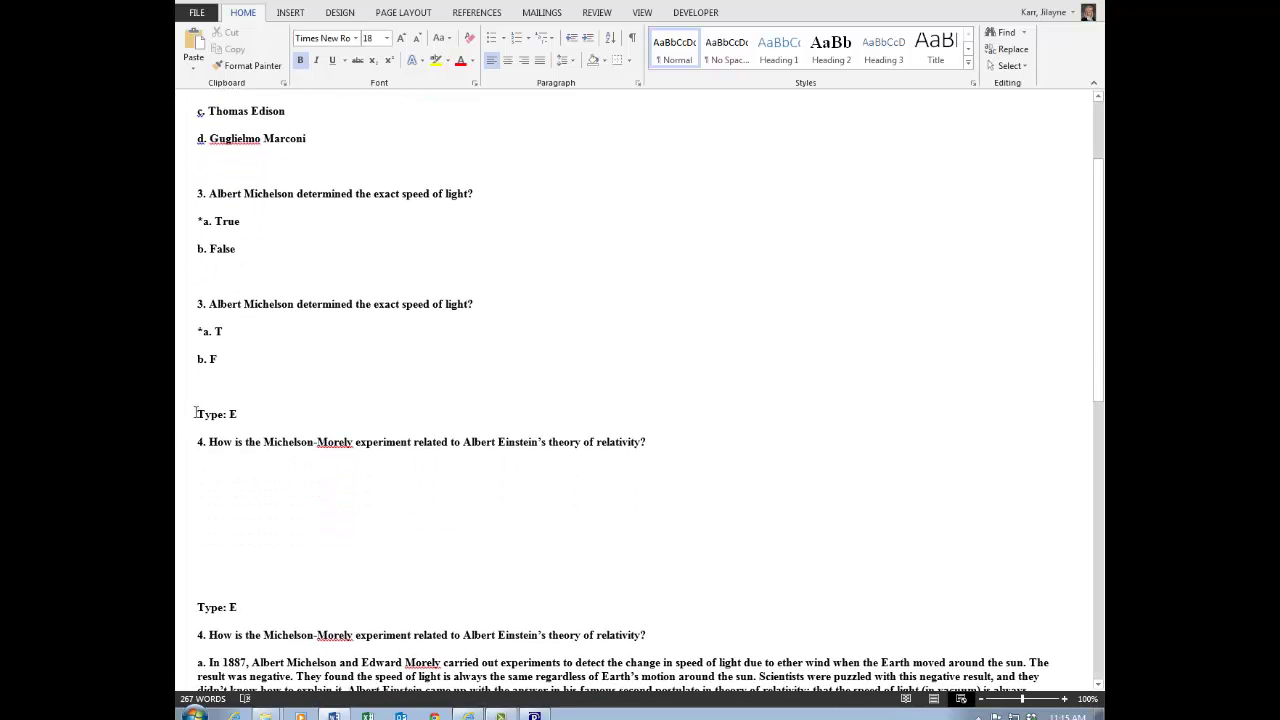
pyautogui.moveTo(194, 413); pyautogui.dragTo(254, 411)
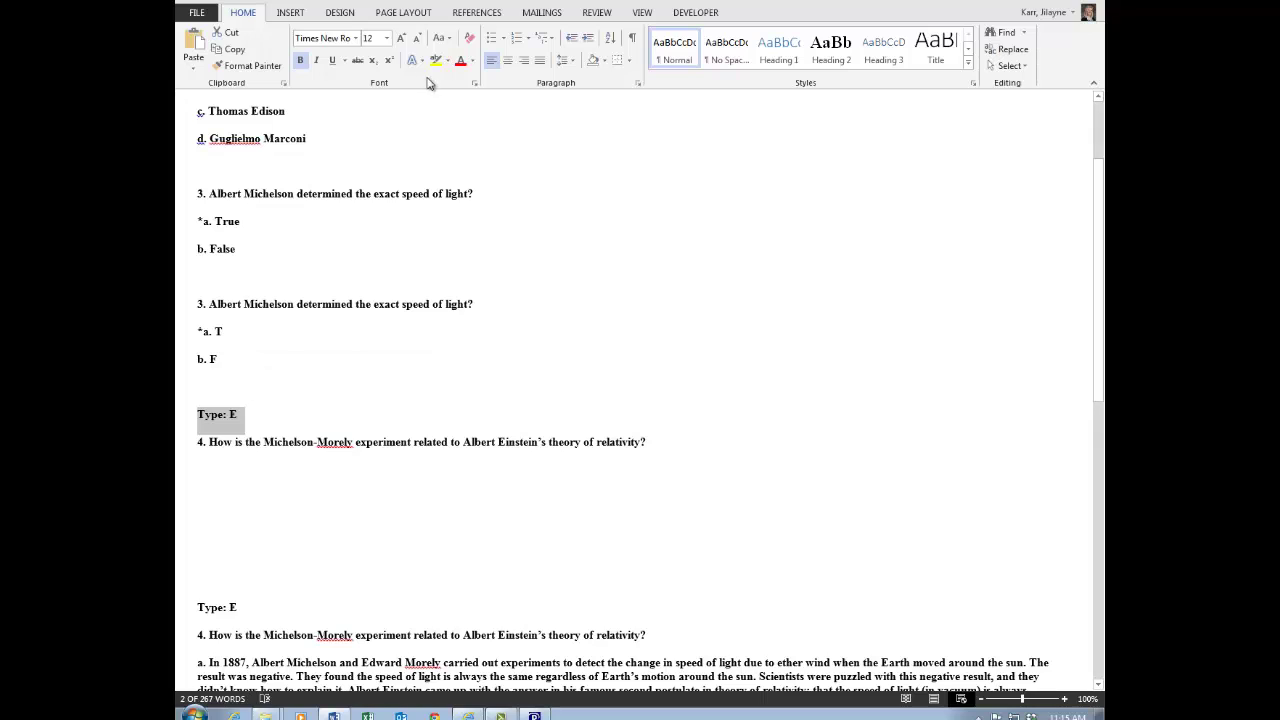
pyautogui.click(438, 60)
pyautogui.click(302, 394)
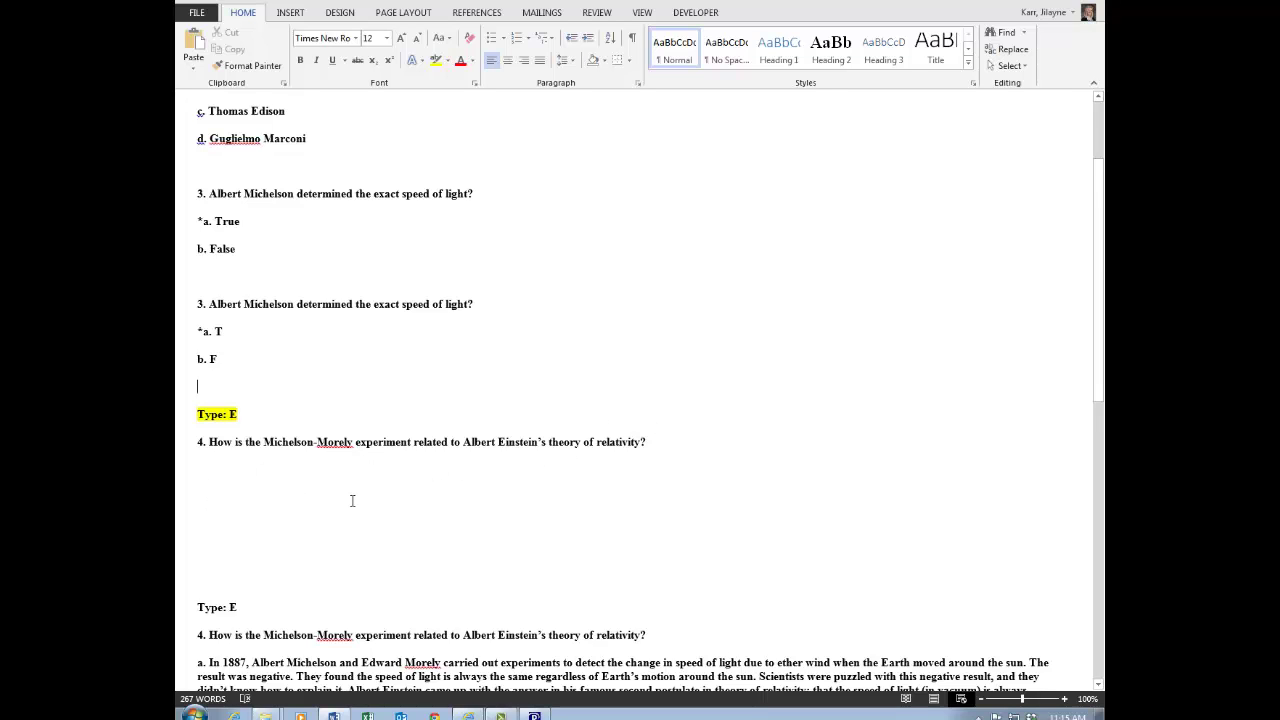
pyautogui.scroll(-3, 352, 501)
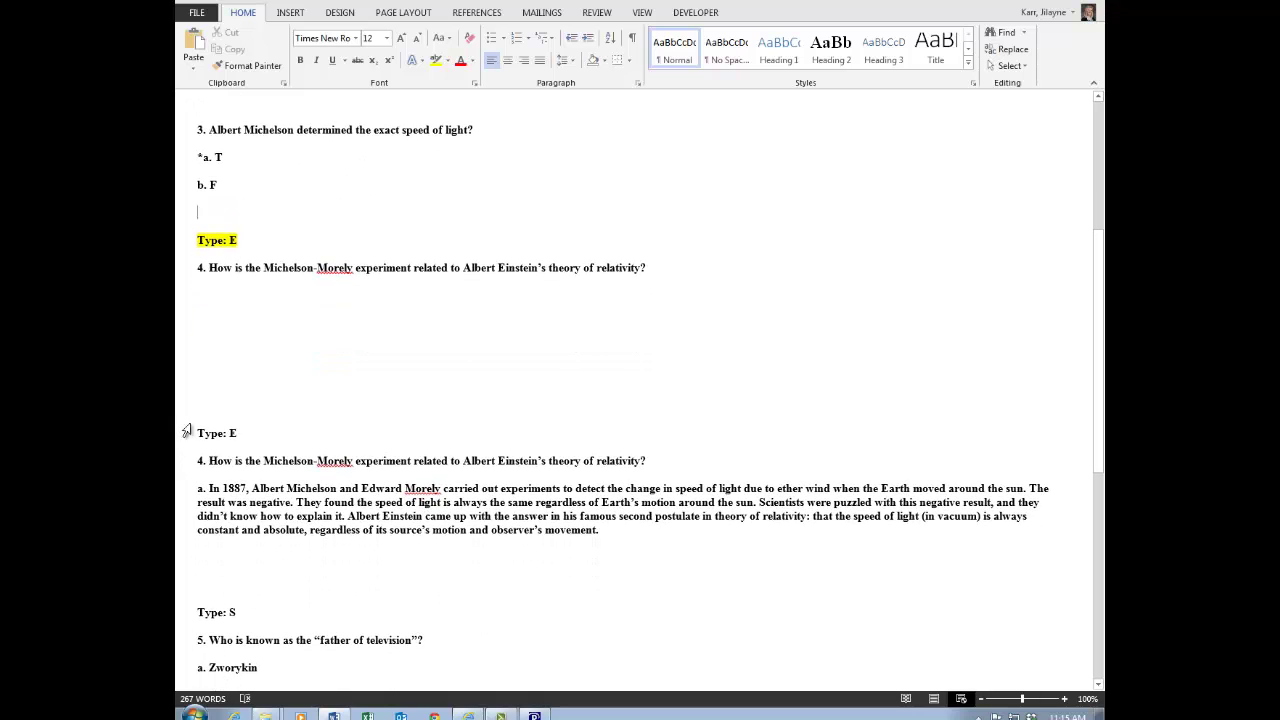
pyautogui.moveTo(198, 433); pyautogui.dragTo(248, 433)
pyautogui.click(435, 60)
pyautogui.press('Right')
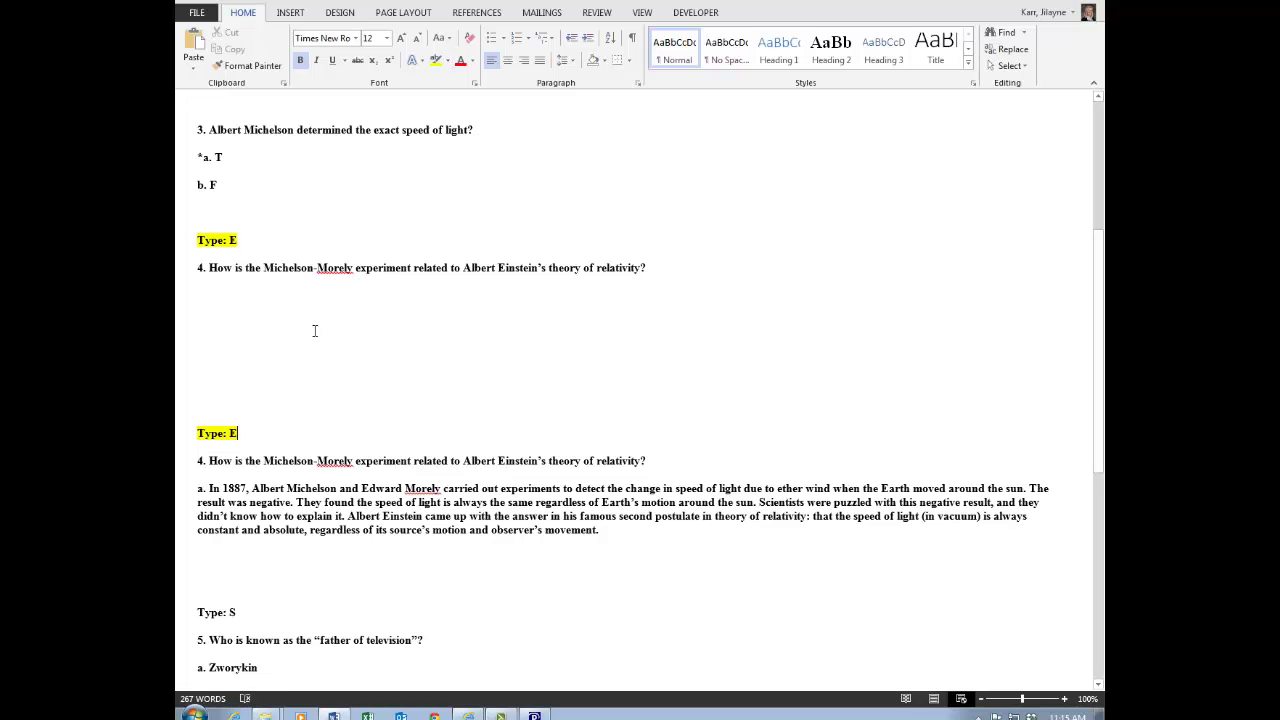
pyautogui.scroll(-1, 205, 460)
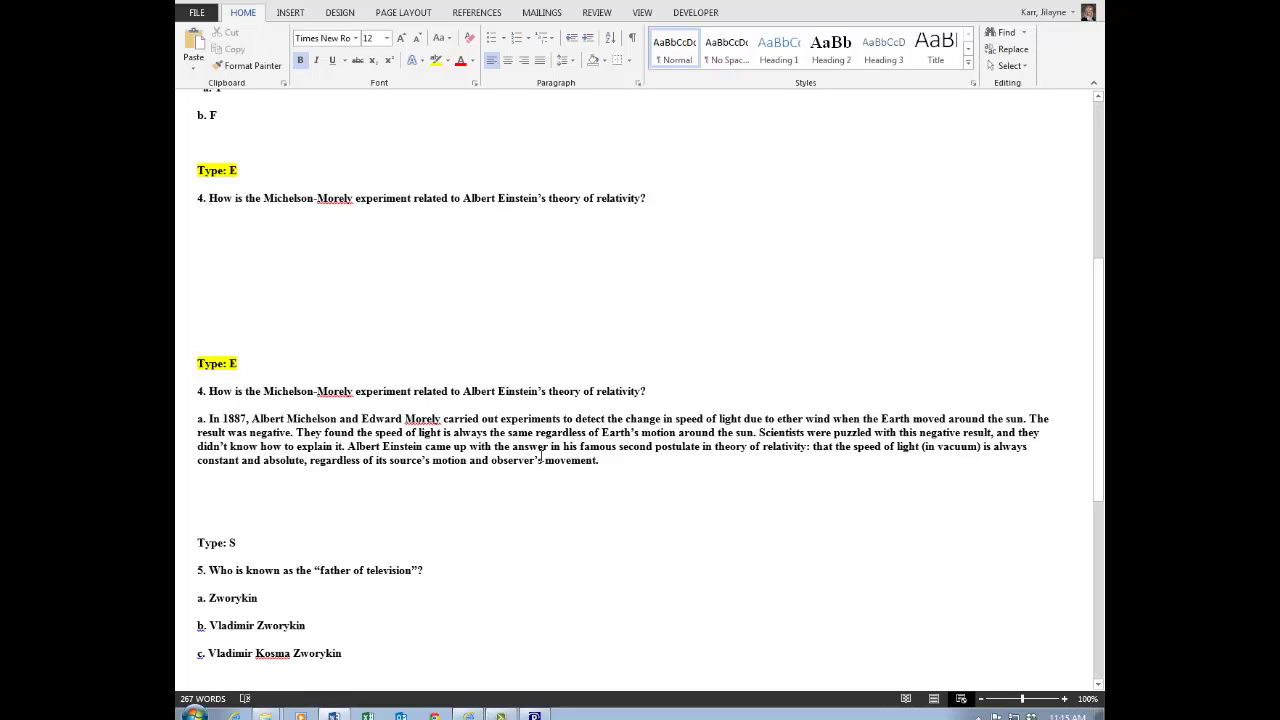
# Step: Highlight the 'Type: S' and 'Type: MR' labels in yellow
pyautogui.scroll(-2, 354, 491)
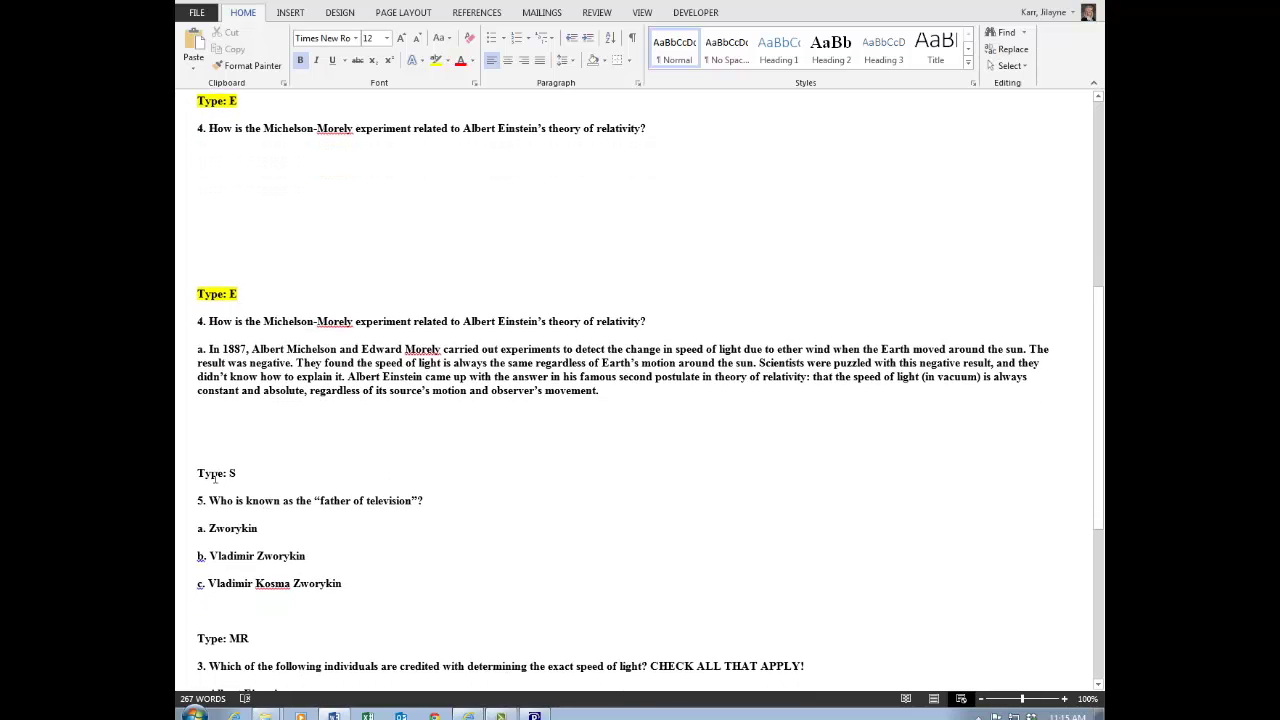
pyautogui.moveTo(196, 473); pyautogui.dragTo(245, 474)
pyautogui.click(435, 61)
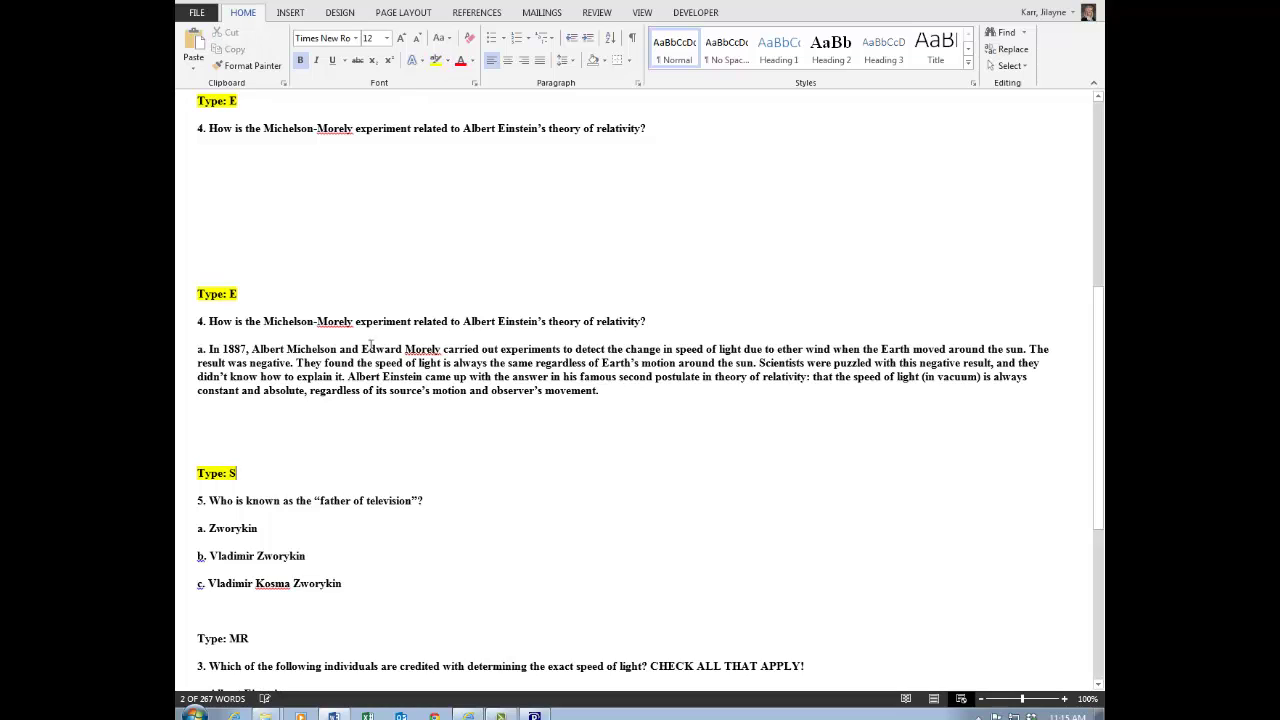
pyautogui.scroll(-2, 312, 436)
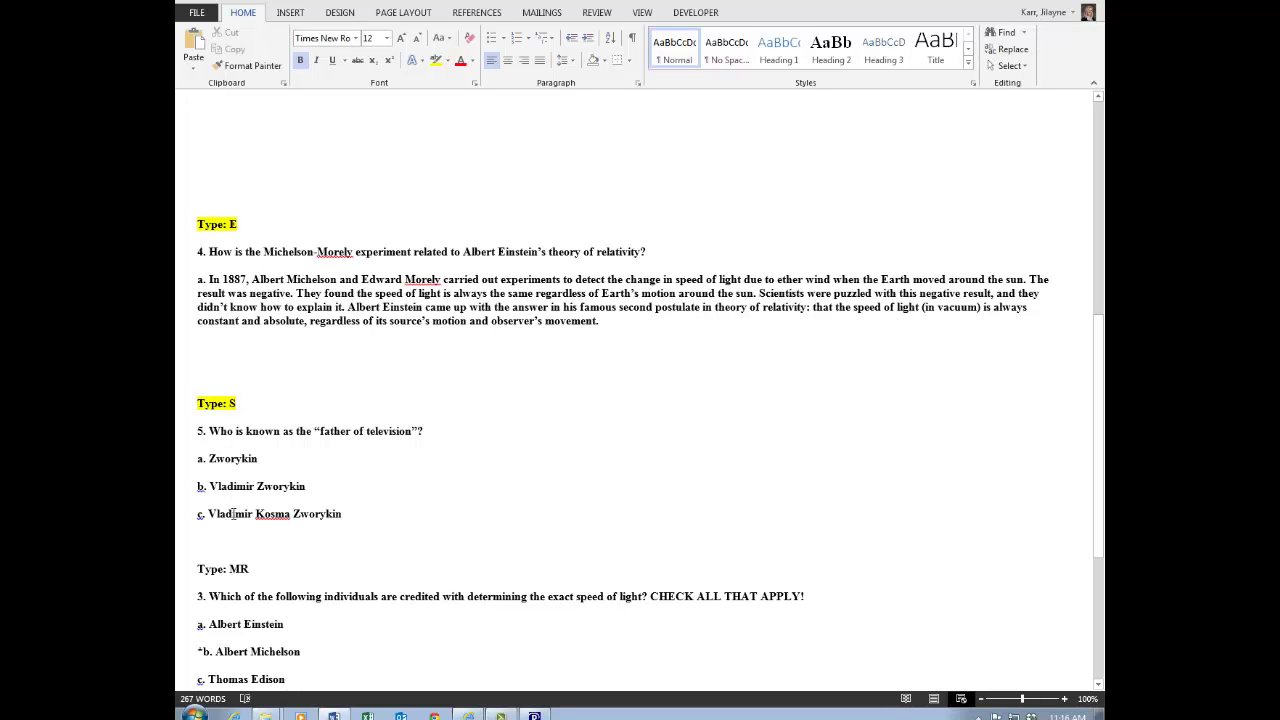
pyautogui.scroll(-2, 232, 513)
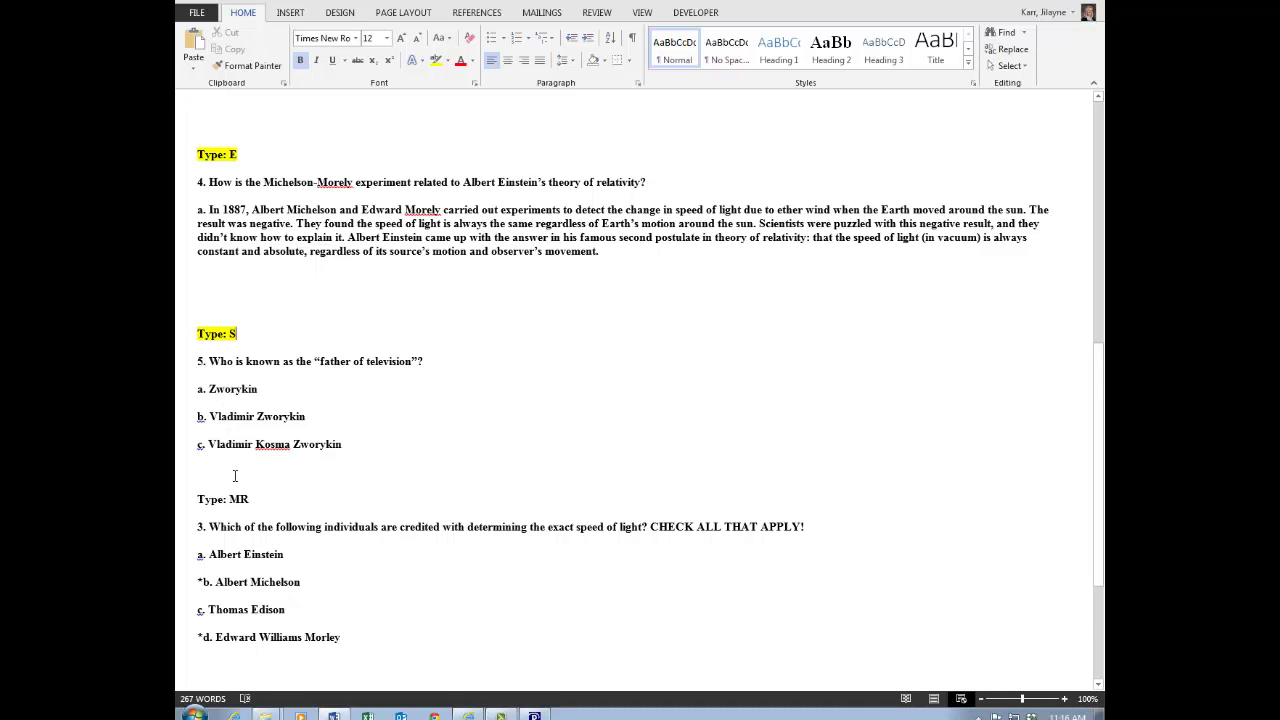
pyautogui.scroll(-3, 235, 476)
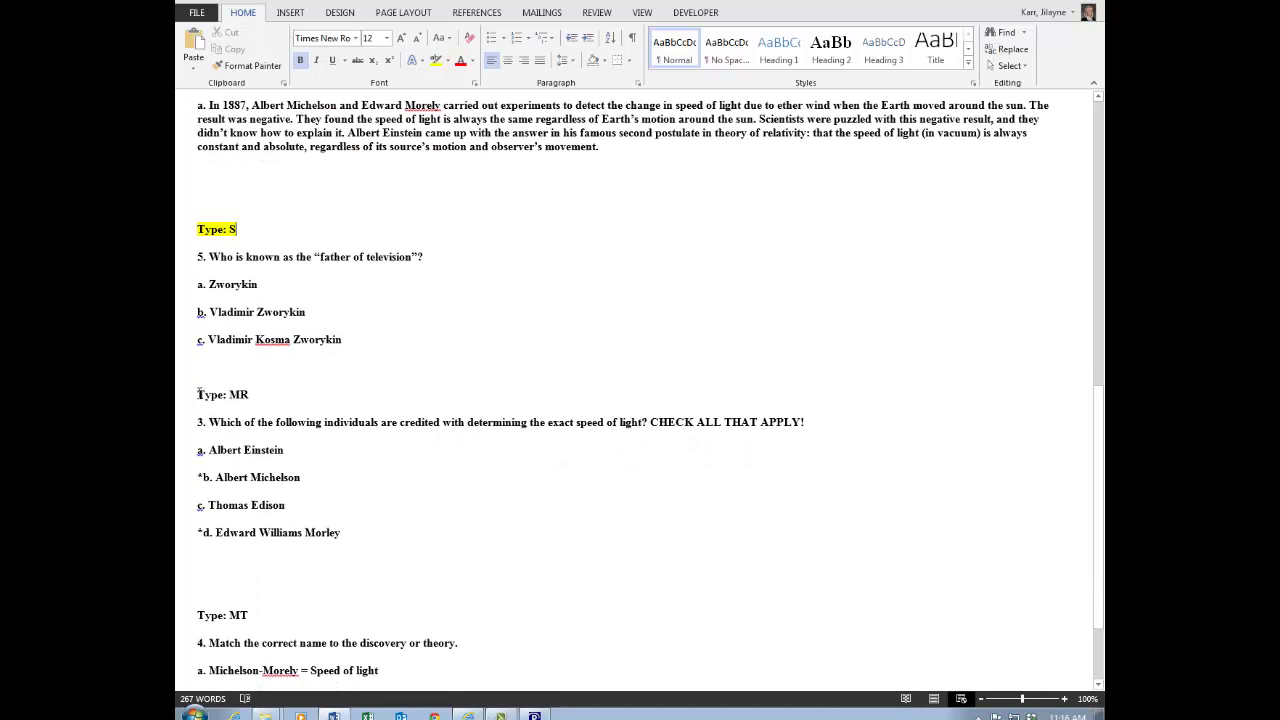
pyautogui.moveTo(198, 394); pyautogui.dragTo(257, 400)
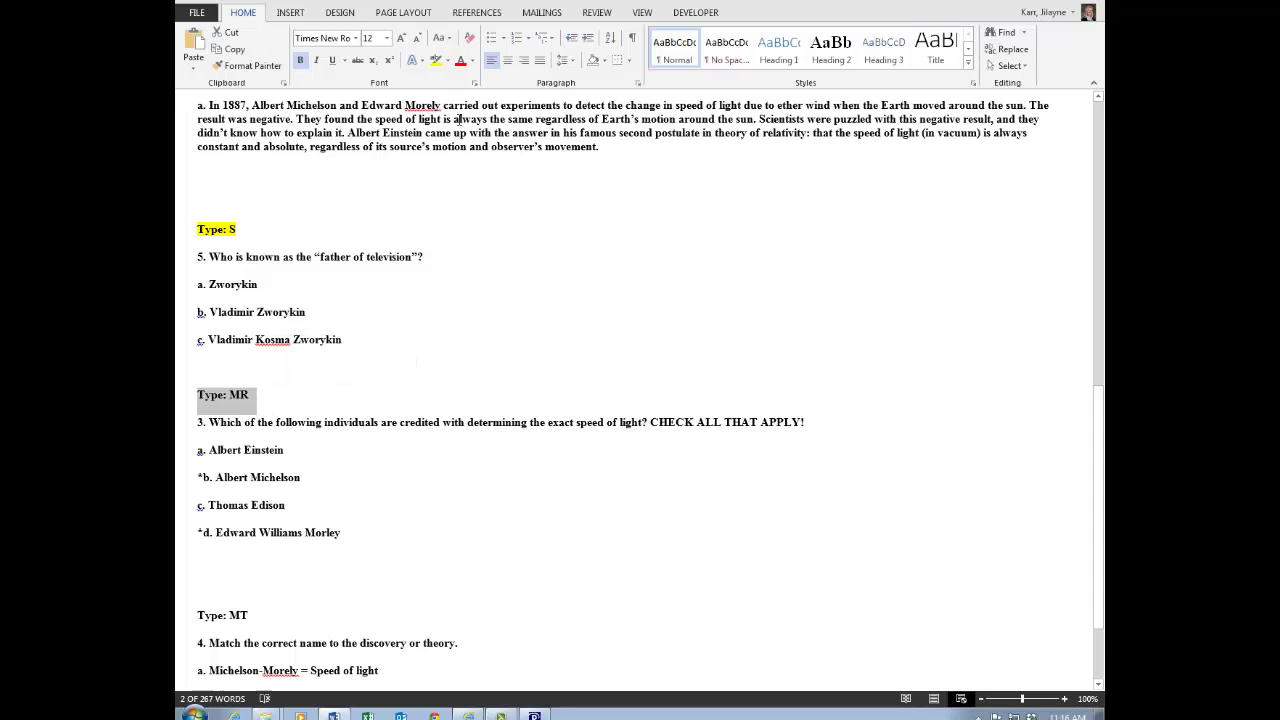
pyautogui.click(436, 60)
pyautogui.click(443, 485)
pyautogui.scroll(-2, 443, 485)
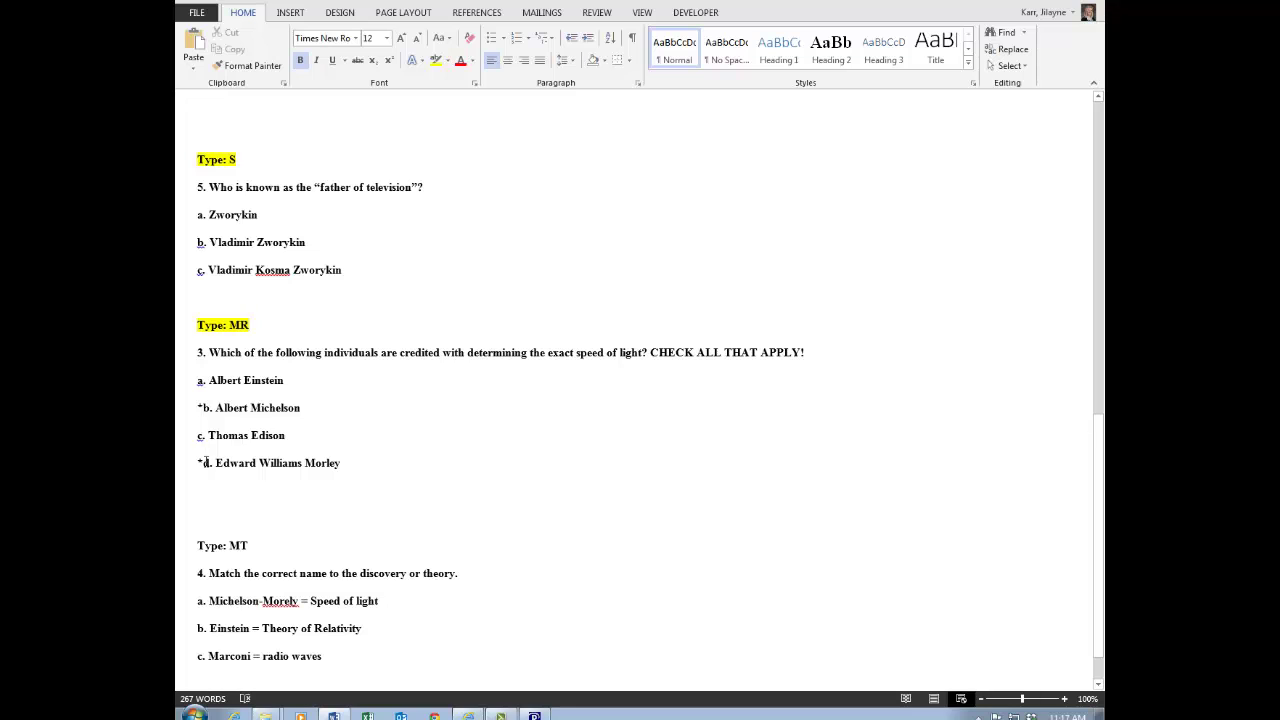
# Step: Highlight the 'Type: MT' label in yellow
pyautogui.scroll(-1, 460, 535)
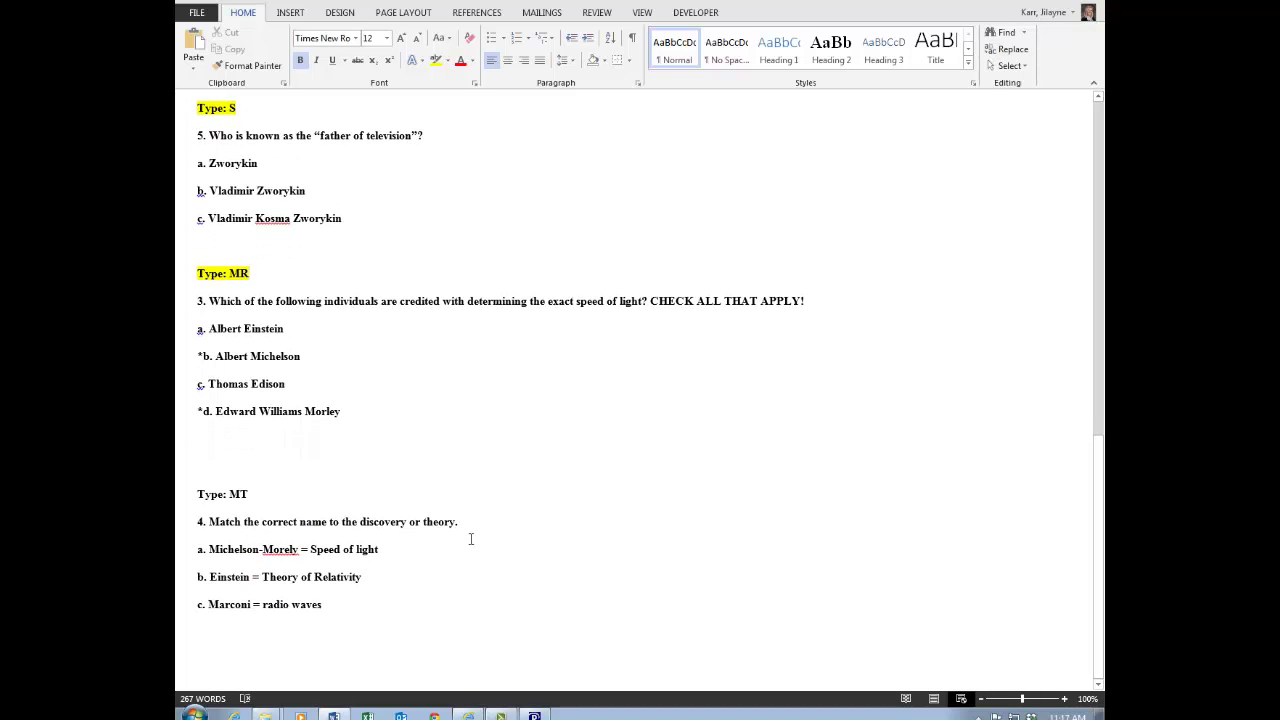
pyautogui.moveTo(198, 493); pyautogui.dragTo(265, 493)
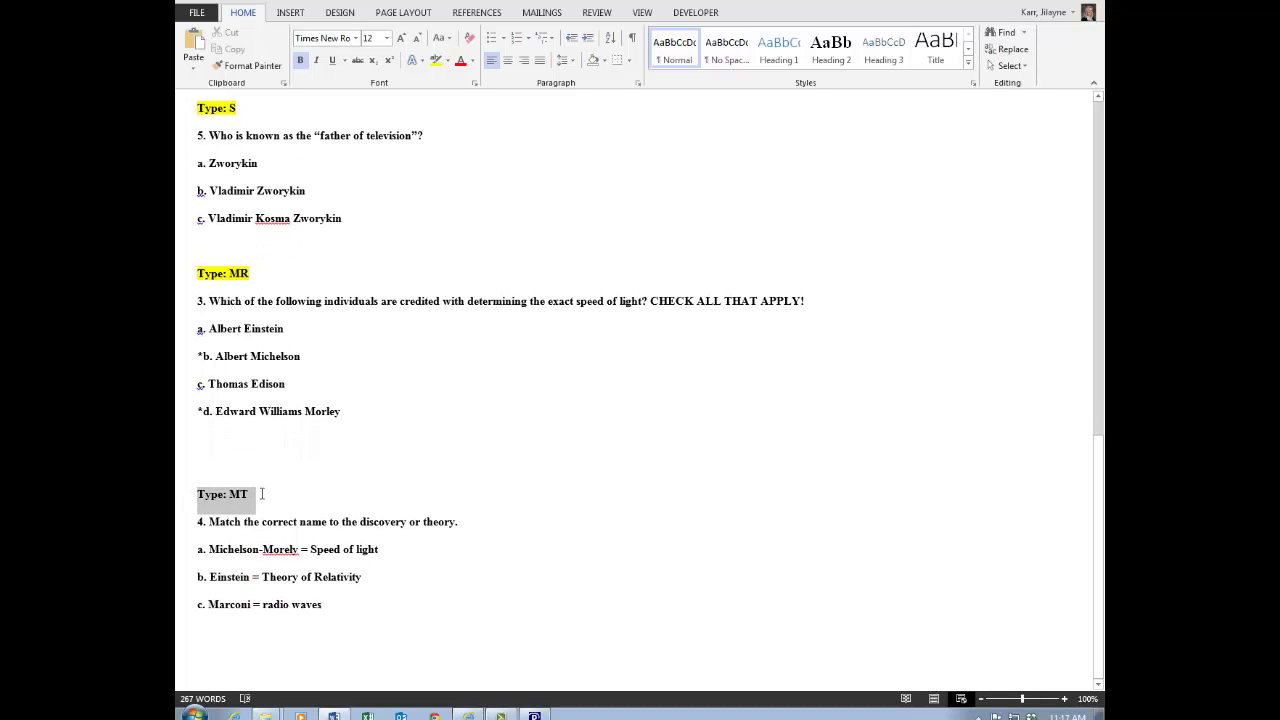
pyautogui.click(434, 62)
pyautogui.click(546, 497)
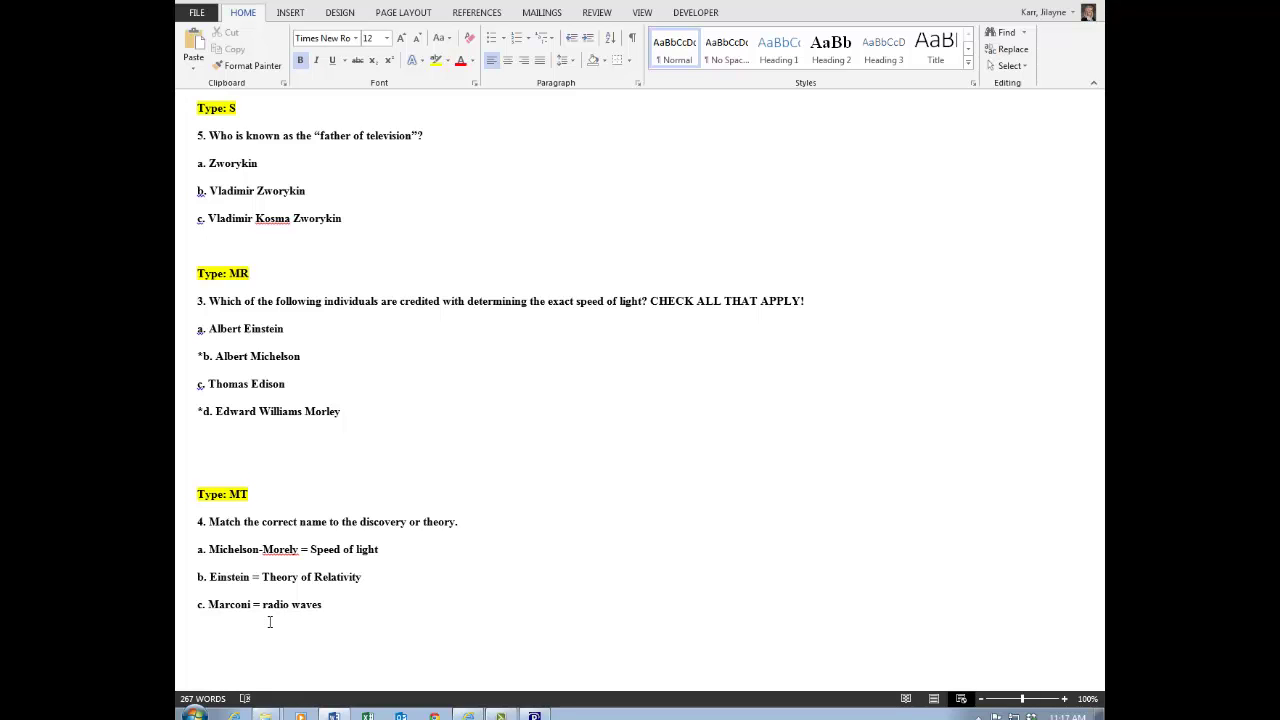
# Step: Save the formatting guide from the File menu
pyautogui.scroll(9, 269, 622)
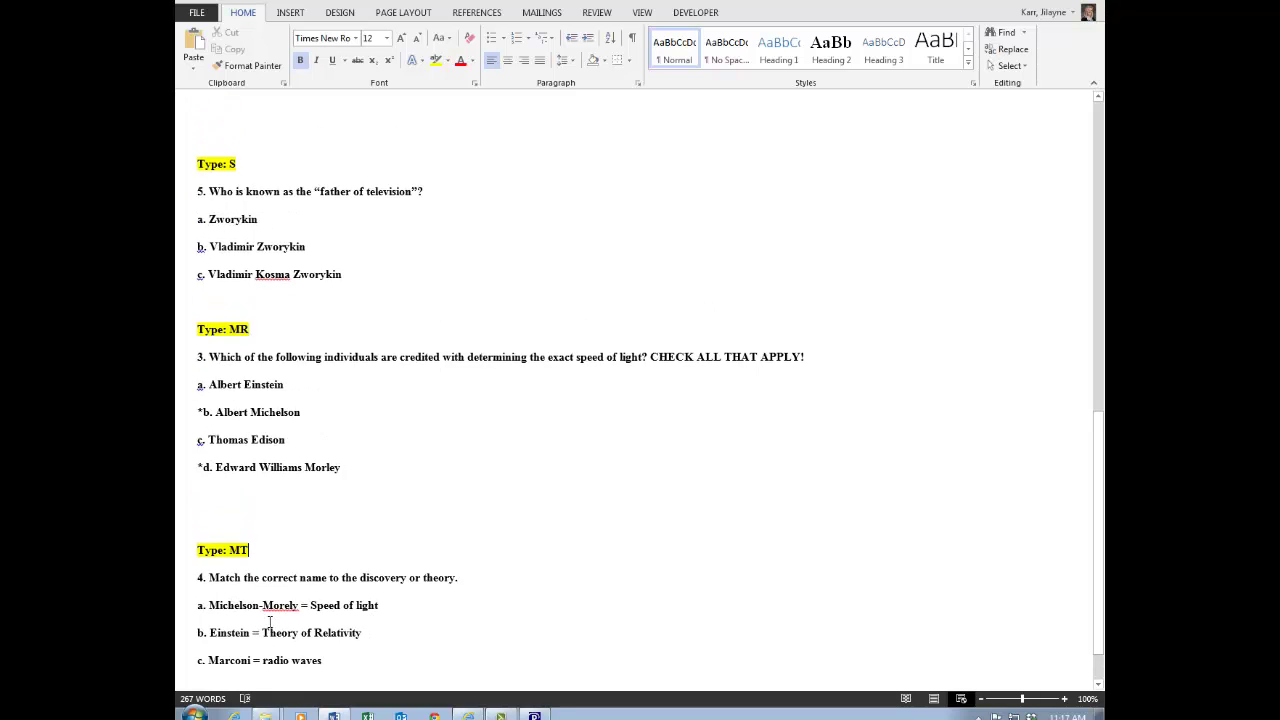
pyautogui.scroll(7, 269, 622)
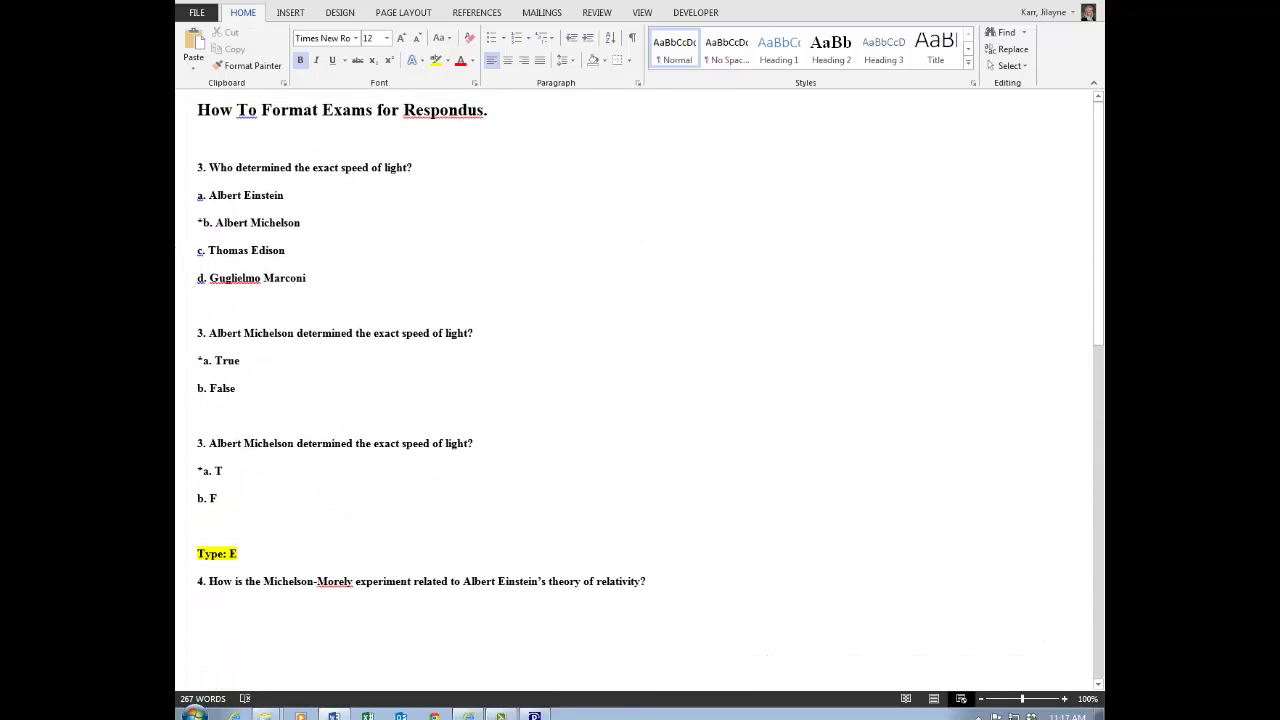
pyautogui.click(199, 12)
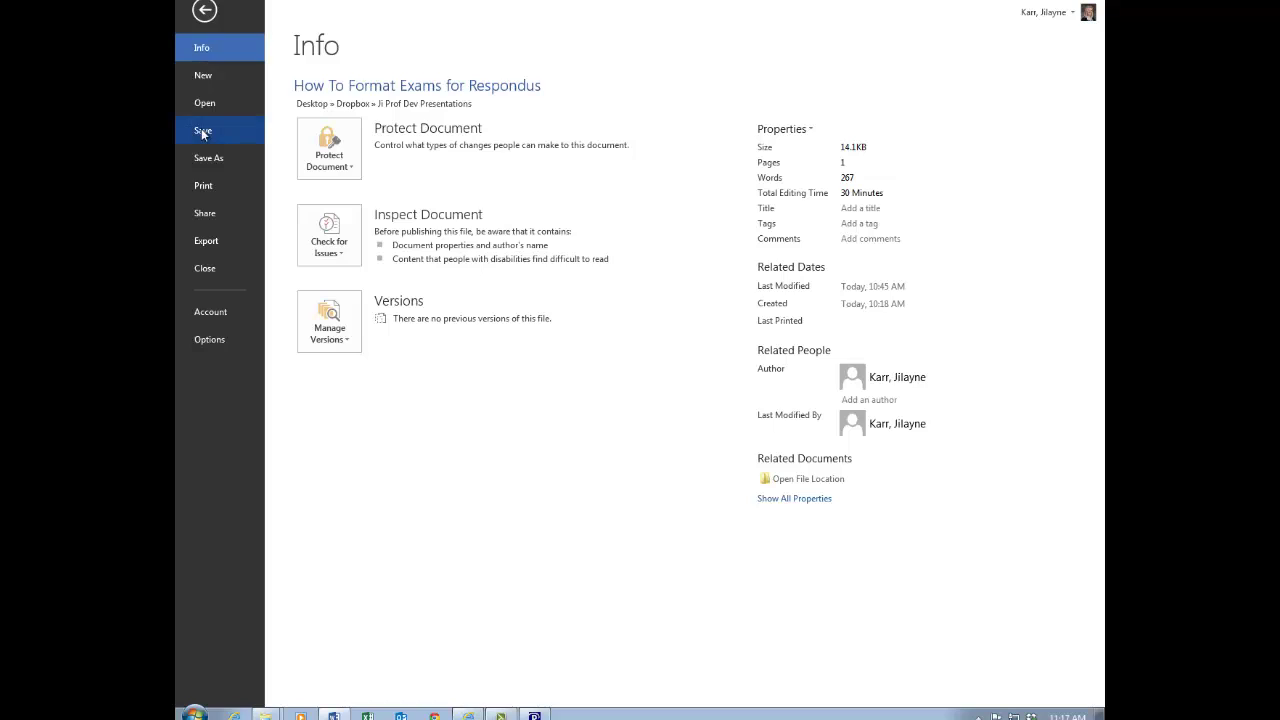
pyautogui.click(201, 128)
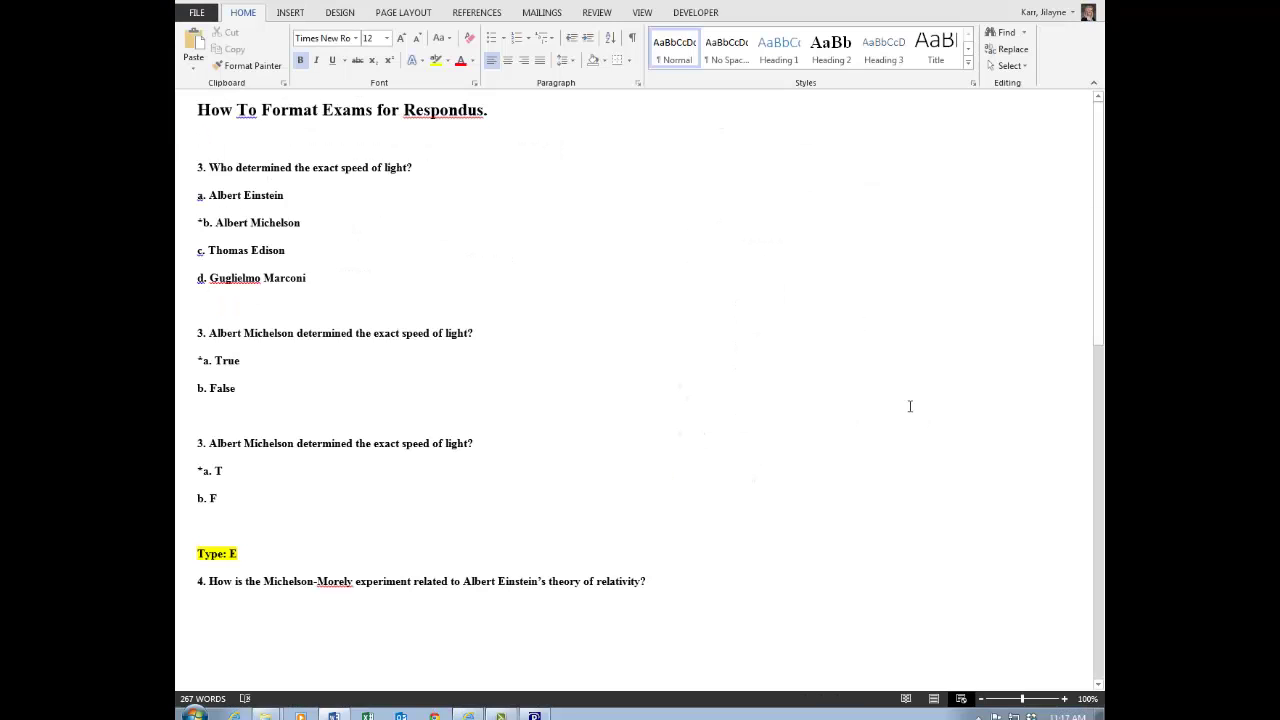